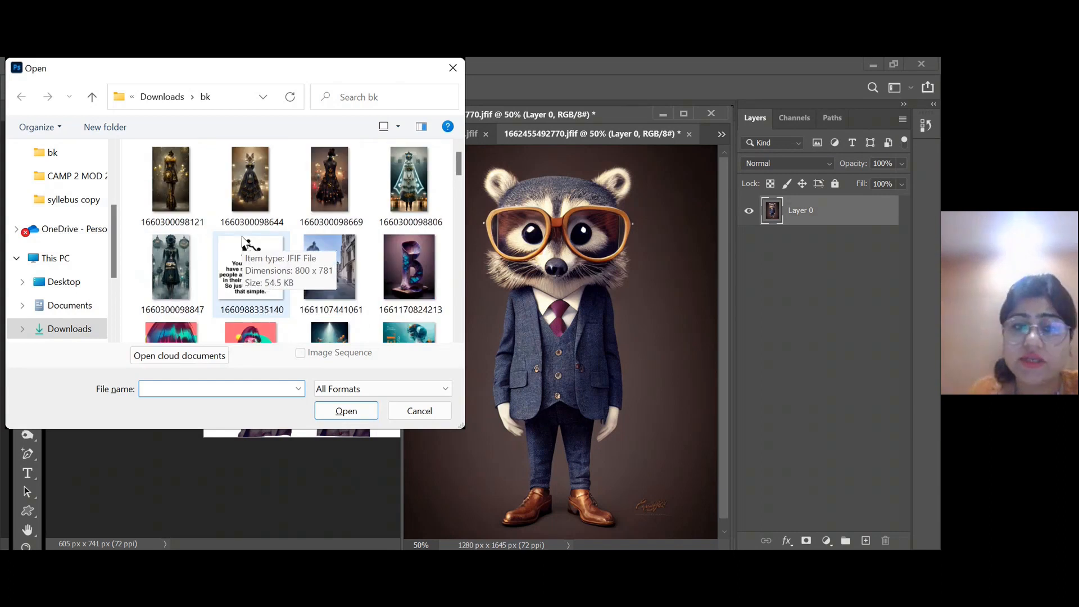
{"action": "scroll", "coordinate": [243, 242], "scroll_direction": "down", "scroll_amount": 5}
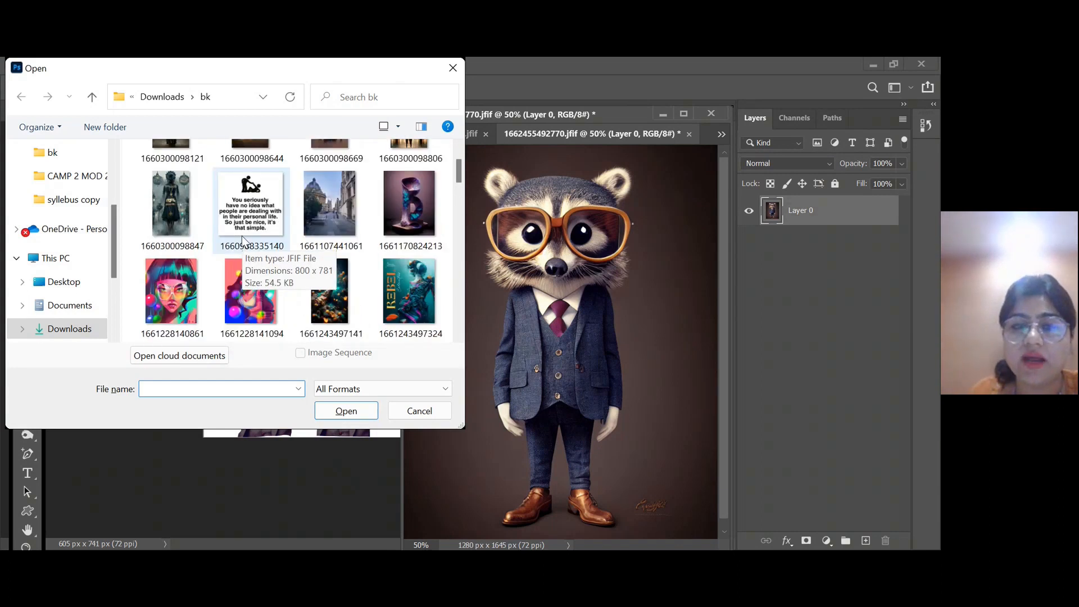
{"action": "scroll", "coordinate": [242, 237], "scroll_direction": "down", "scroll_amount": 5}
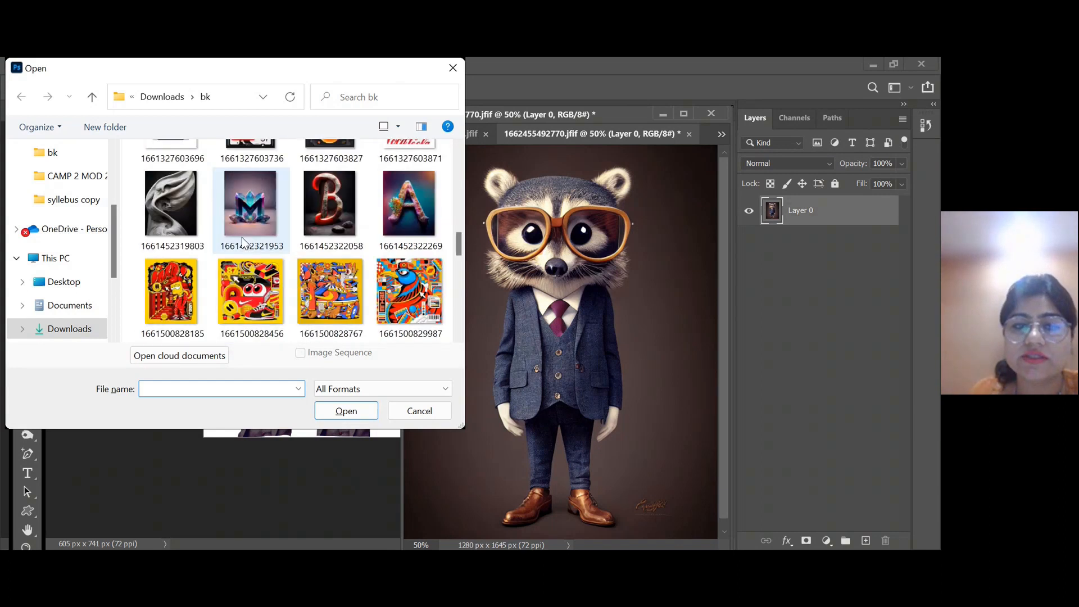
{"action": "scroll", "coordinate": [242, 237], "scroll_direction": "down", "scroll_amount": 5}
{"action": "scroll", "coordinate": [325, 289], "scroll_direction": "down", "scroll_amount": 2}
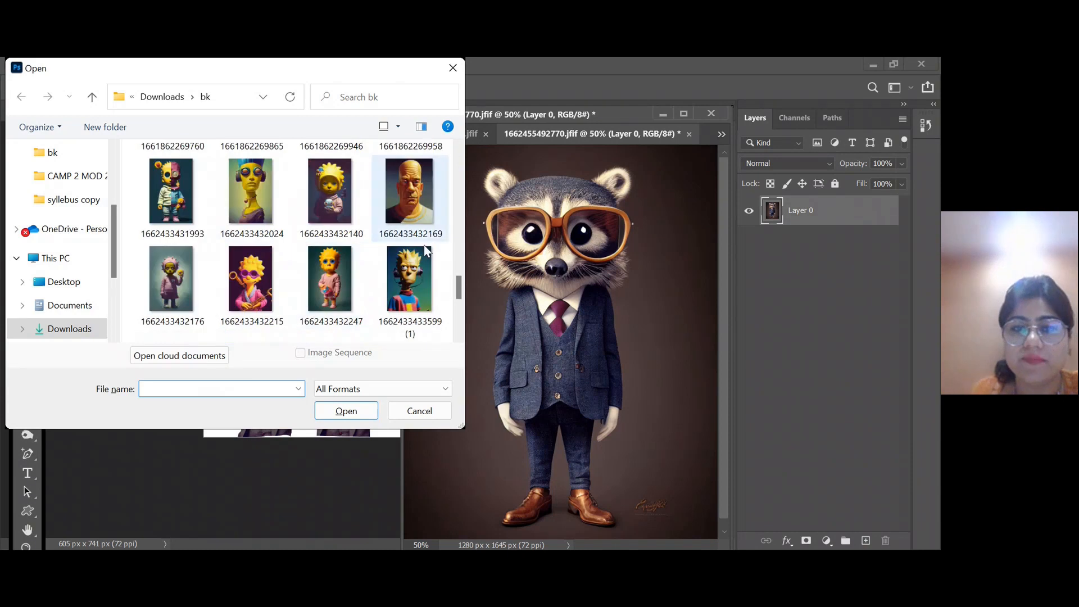
{"action": "double_click", "coordinate": [331, 289]}
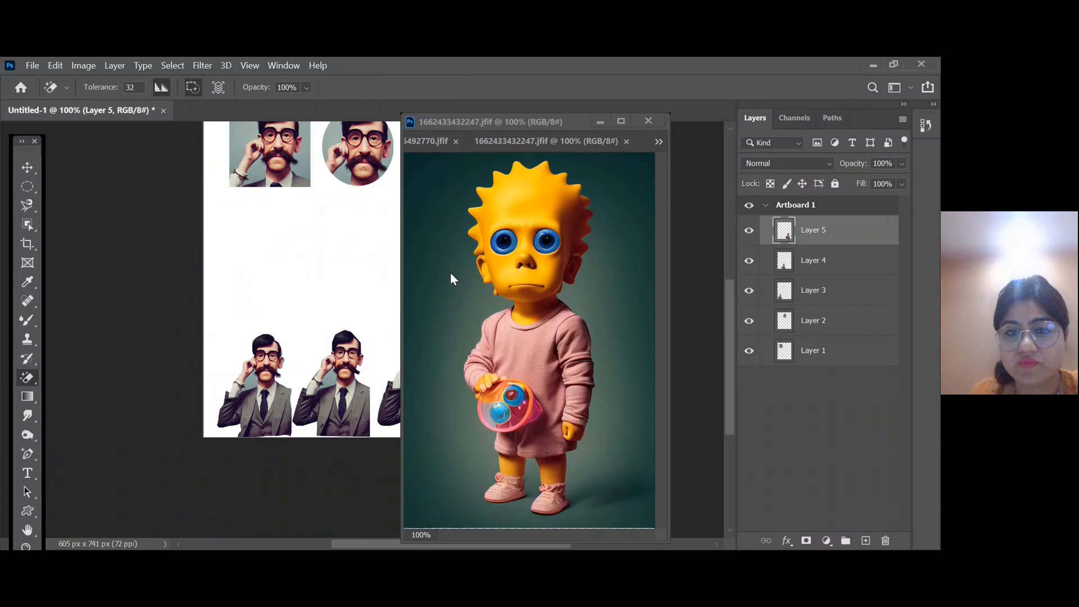
Erase the green background around the yellow character and between its legs with the Magic Eraser at tolerance 32
{"action": "left_click", "coordinate": [451, 273]}
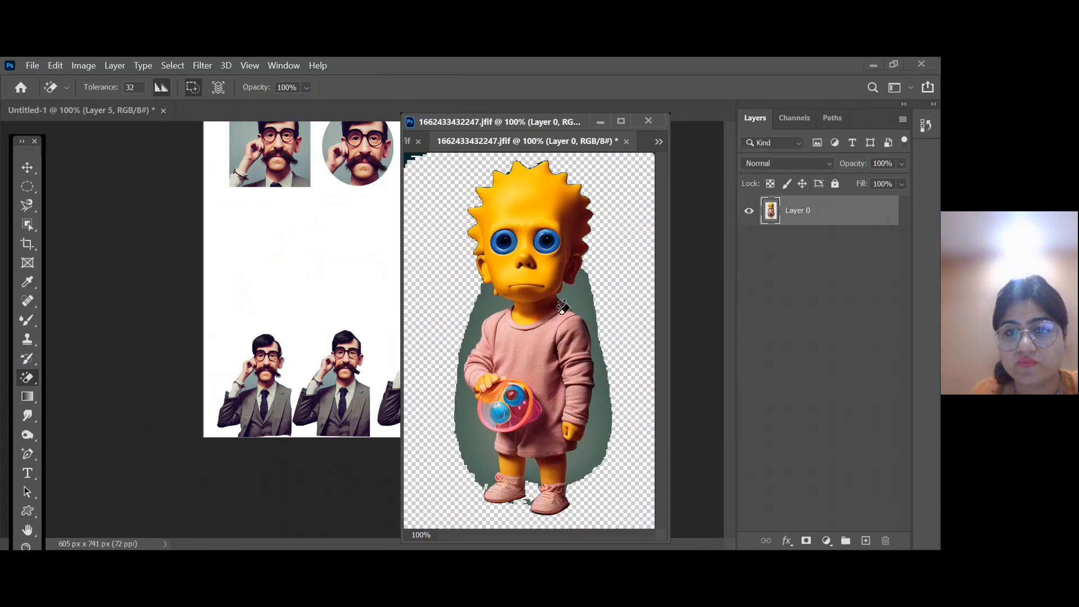
{"action": "left_click", "coordinate": [591, 289]}
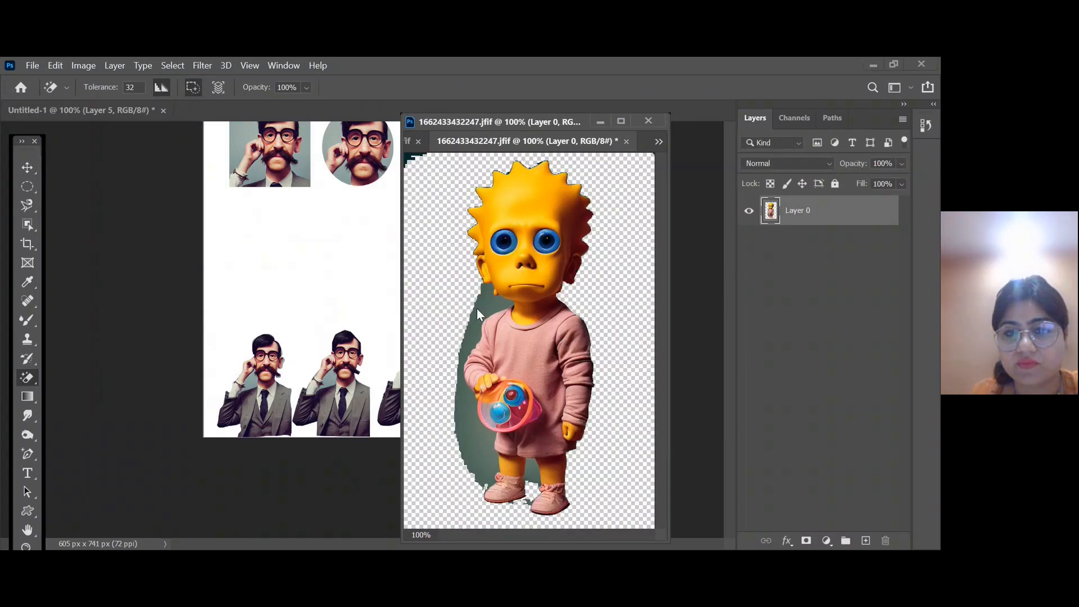
{"action": "left_click", "coordinate": [477, 308]}
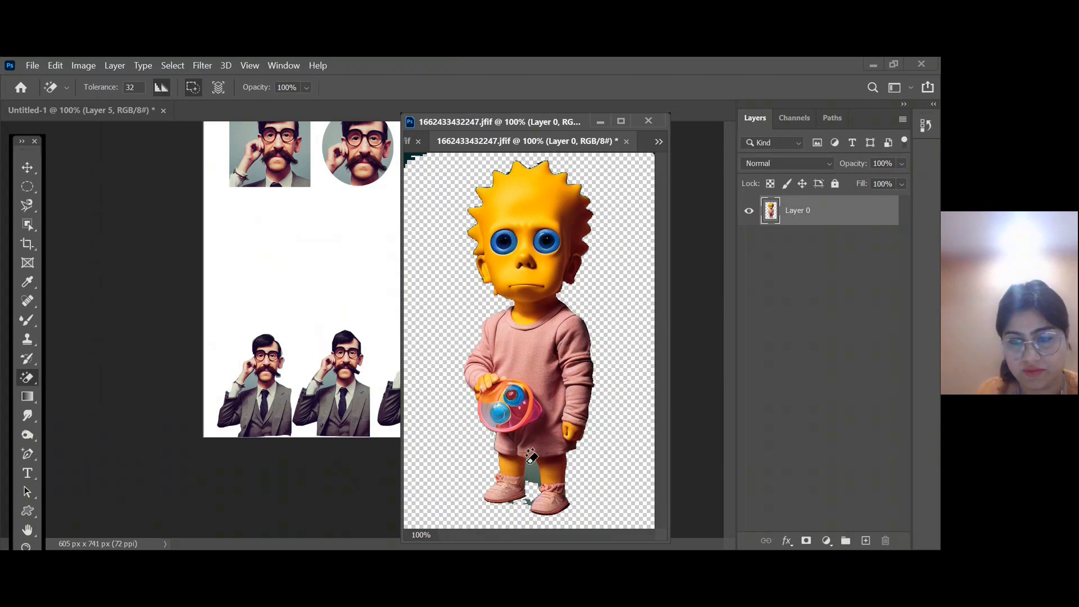
{"action": "left_click", "coordinate": [533, 482]}
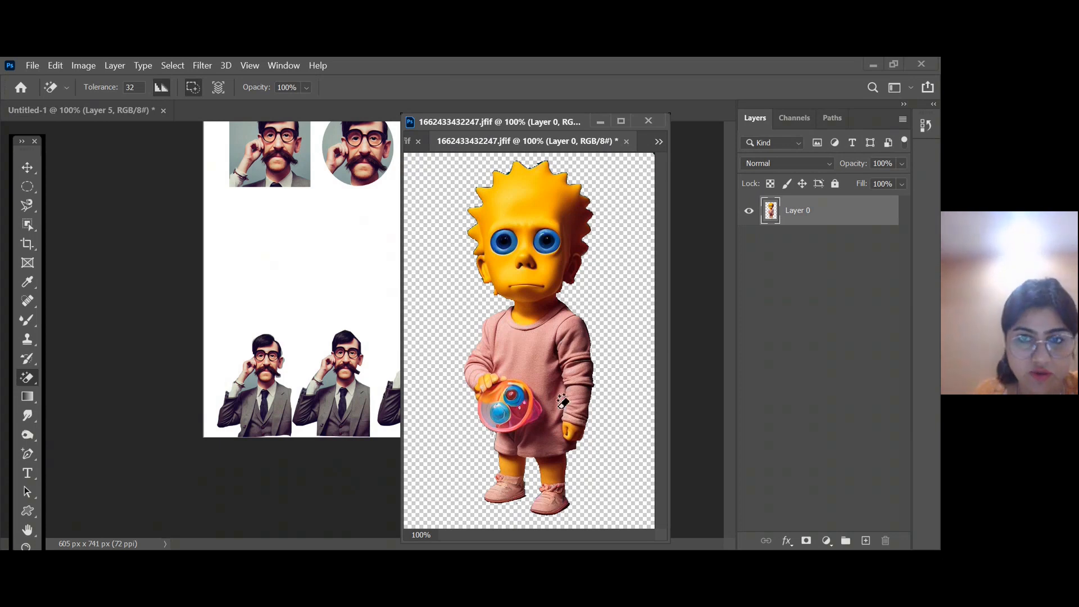
Copy the cut-out character onto the artboard of Untitled-1 with the Move tool
{"action": "left_click", "coordinate": [27, 168]}
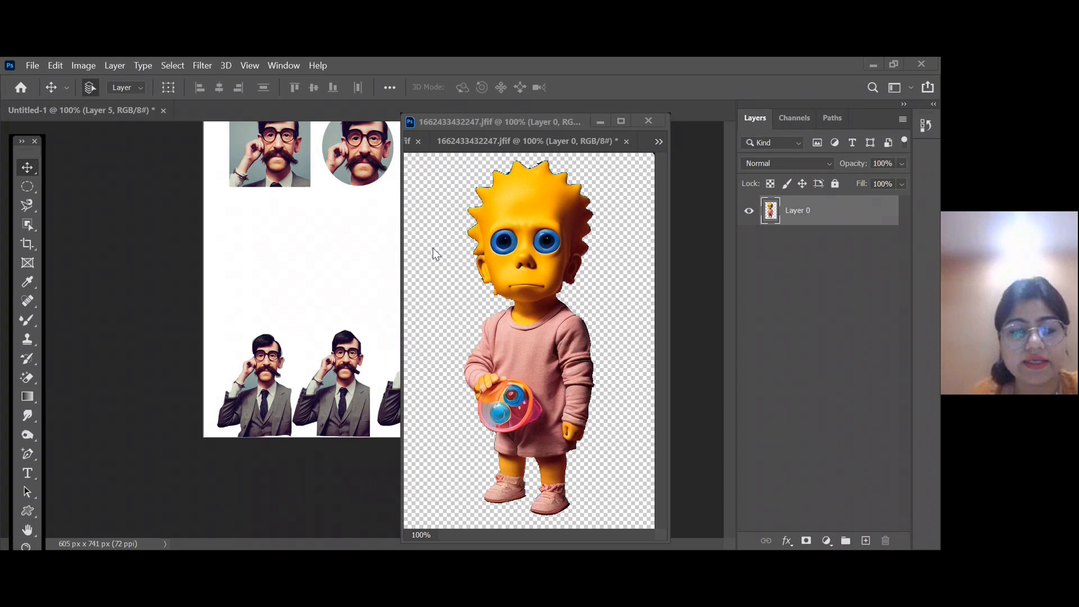
{"action": "left_click_drag", "start_coordinate": [524, 337], "coordinate": [292, 332]}
{"action": "key", "text": "ctrl+t"}
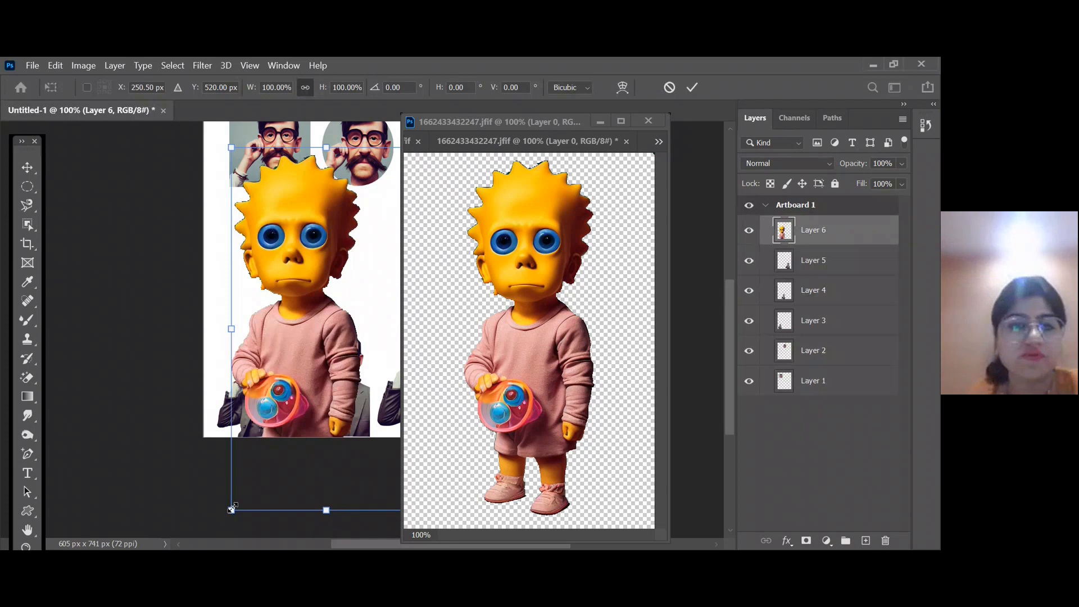
{"action": "left_click_drag", "start_coordinate": [232, 509], "coordinate": [317, 348]}
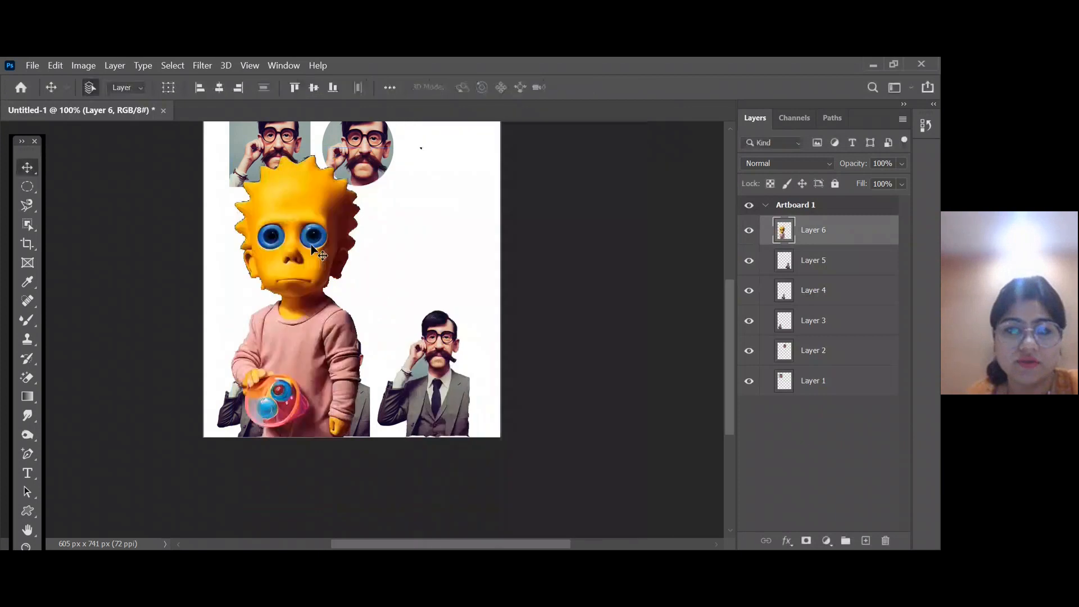
{"action": "key", "text": "ctrl+t"}
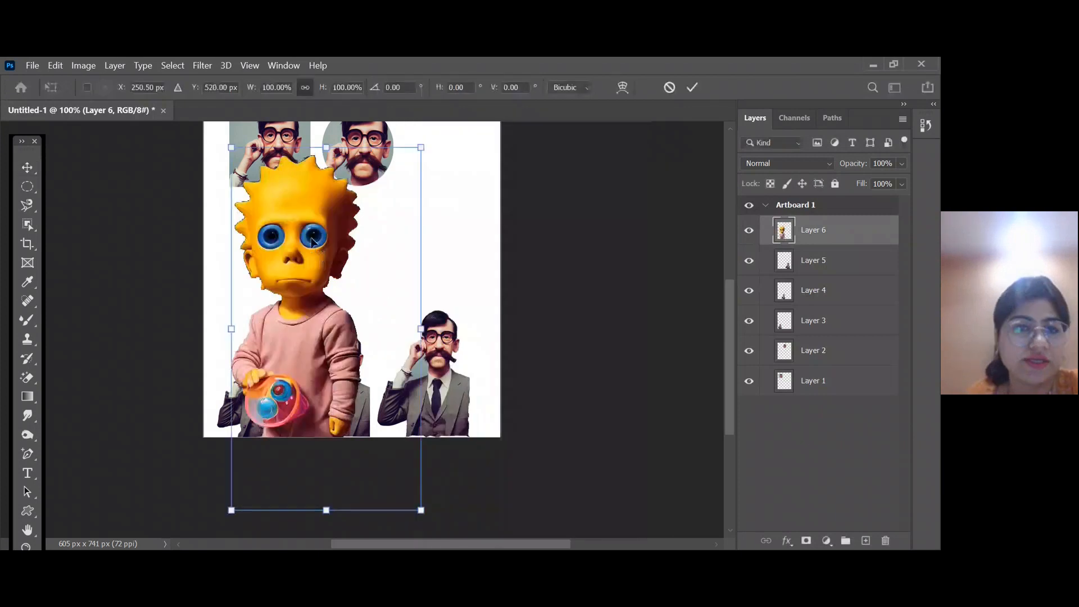
{"action": "left_click_drag", "start_coordinate": [314, 243], "coordinate": [491, 231]}
{"action": "left_click_drag", "start_coordinate": [599, 498], "coordinate": [475, 274]}
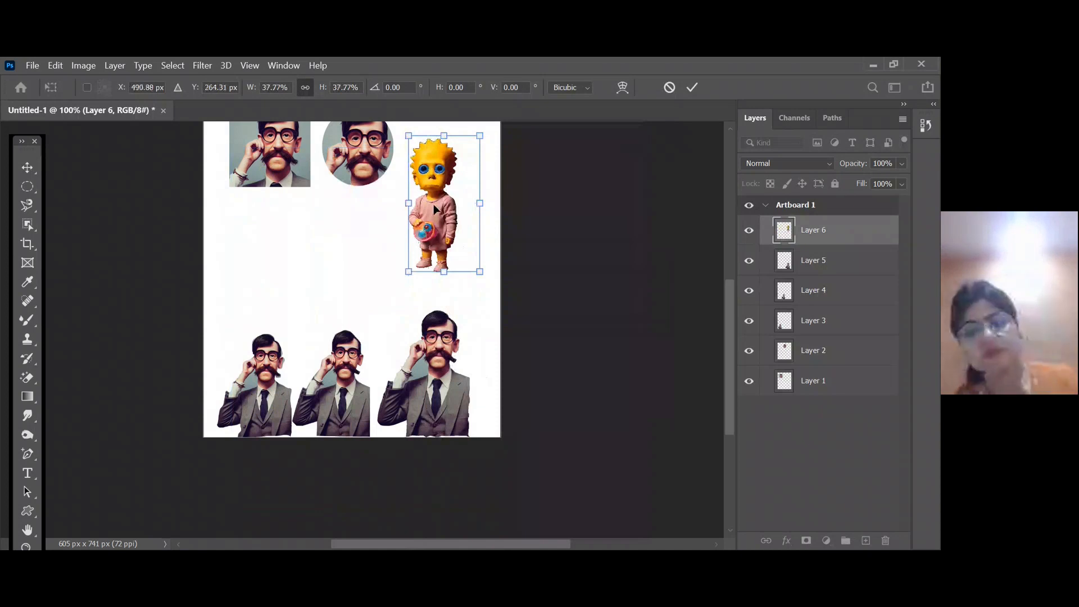
{"action": "key", "text": "Escape"}
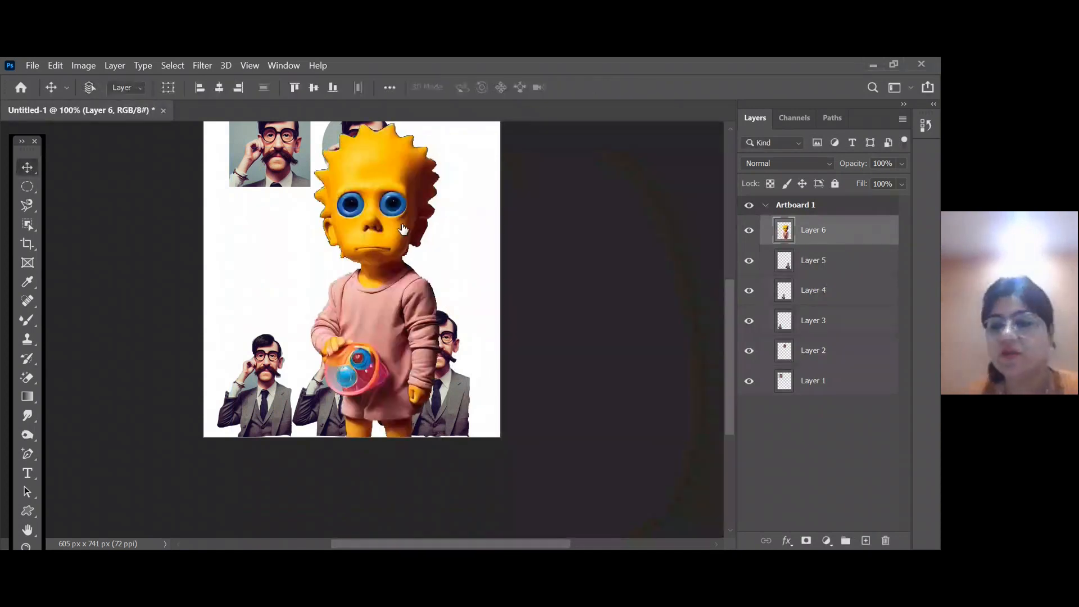
Create a new 8.403 x 10.292 inch RGB artboard document at 72 ppi with a custom red background
{"action": "key", "text": "ctrl+n"}
{"action": "left_click", "coordinate": [835, 384]}
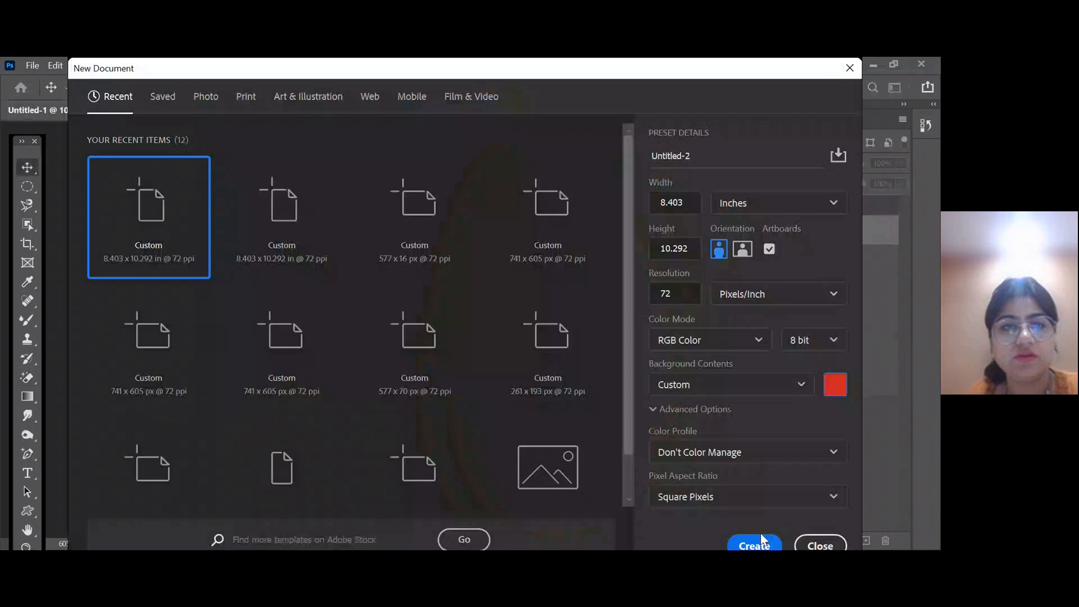
{"action": "left_click", "coordinate": [761, 537]}
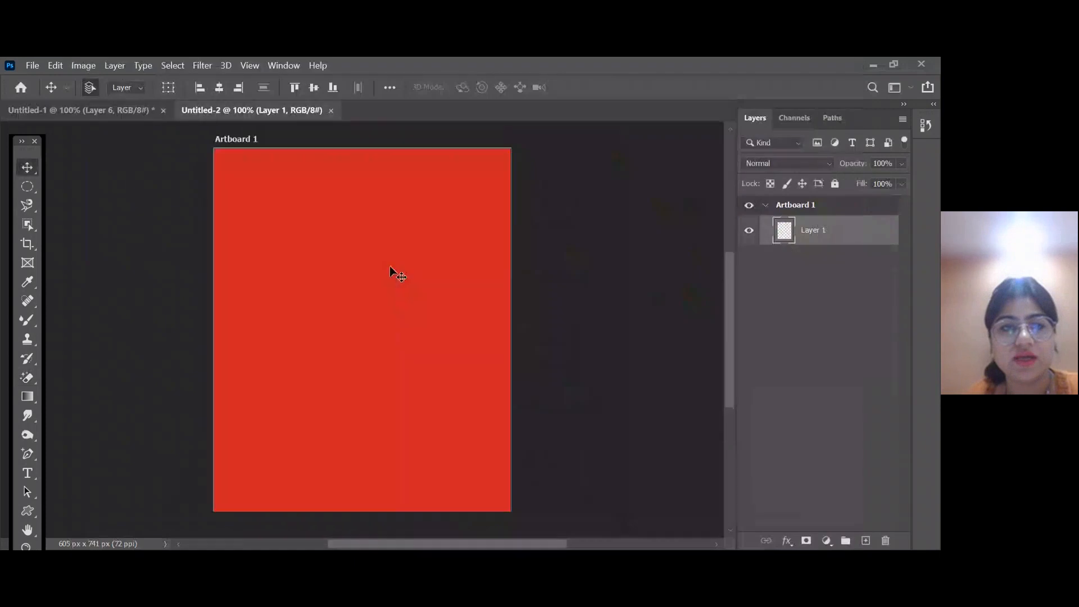
Float the red document in its own window and copy the yellow character from Untitled-1 onto its artboard
{"action": "left_click_drag", "start_coordinate": [267, 110], "coordinate": [440, 147]}
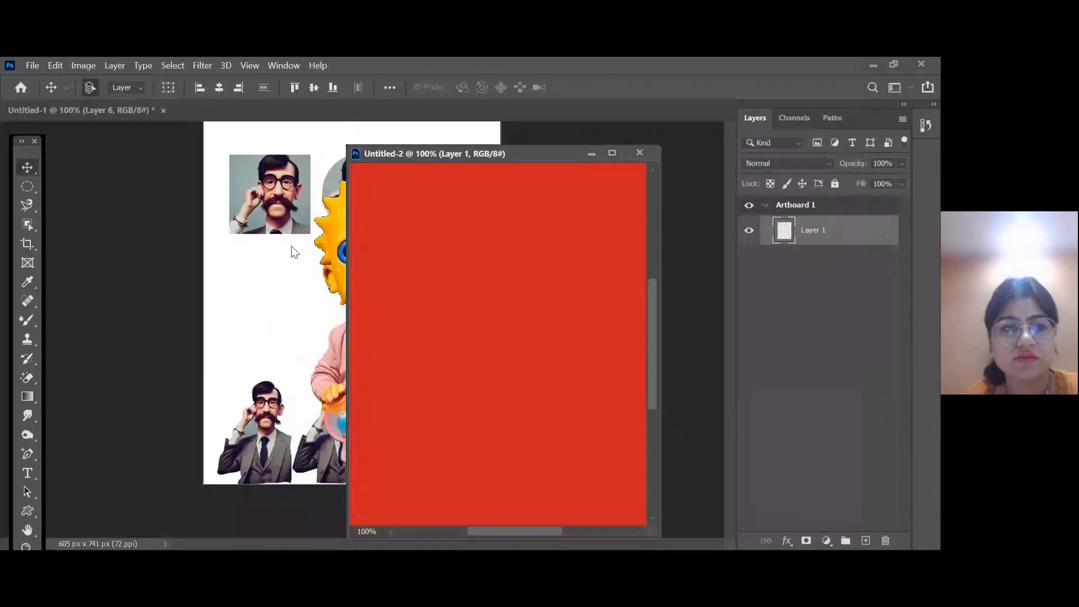
{"action": "left_click", "coordinate": [291, 246]}
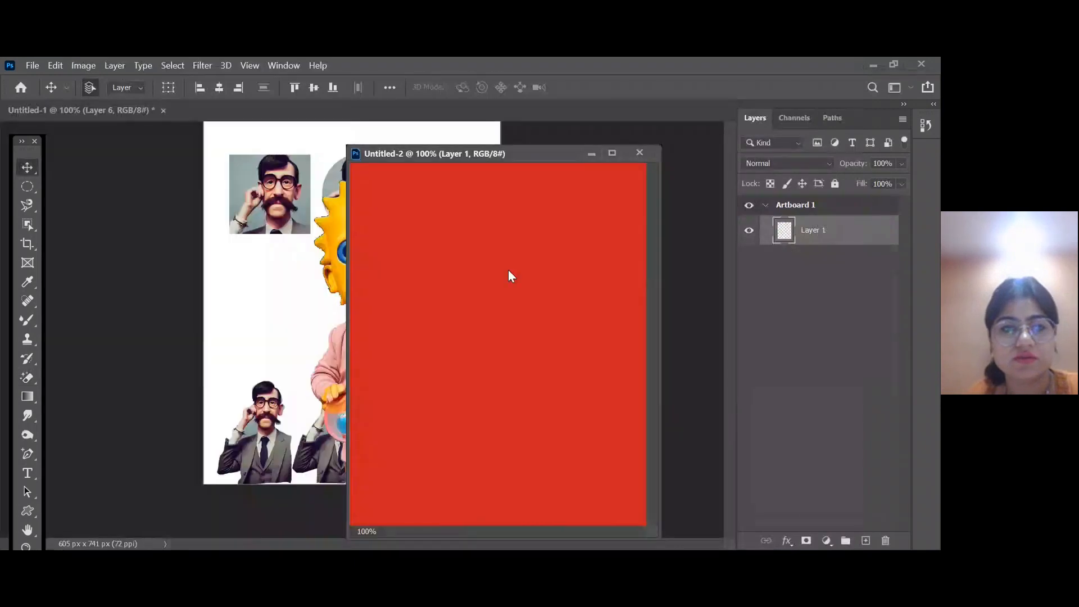
{"action": "left_click_drag", "start_coordinate": [271, 257], "coordinate": [457, 257]}
Scale the character down to fit inside the red artboard and maximize that document's window
{"action": "key", "text": "ctrl+t"}
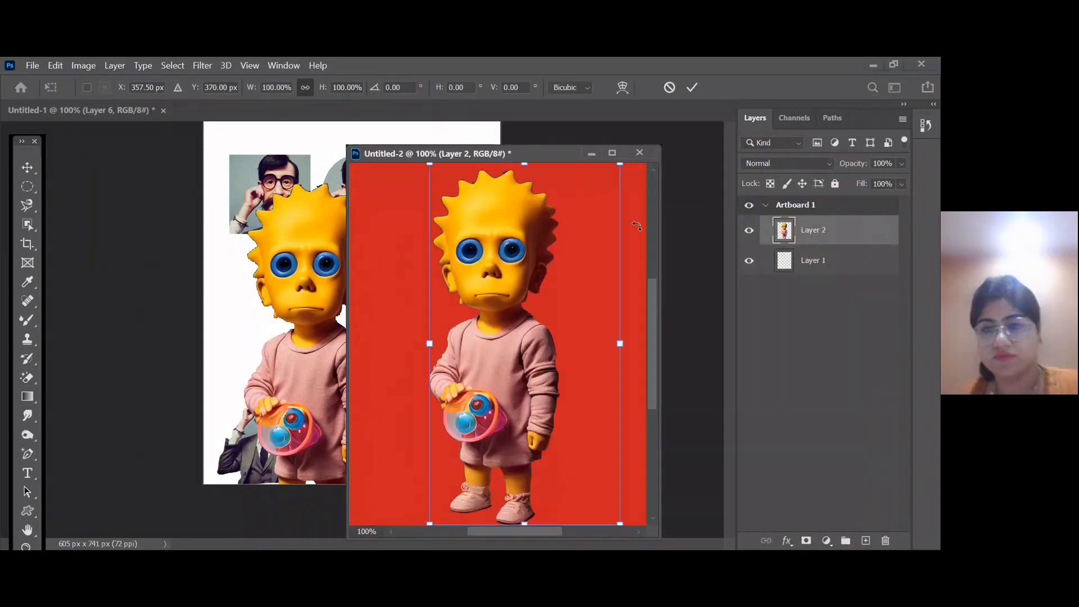
{"action": "left_click_drag", "start_coordinate": [610, 172], "coordinate": [541, 242]}
{"action": "left_click", "coordinate": [612, 153]}
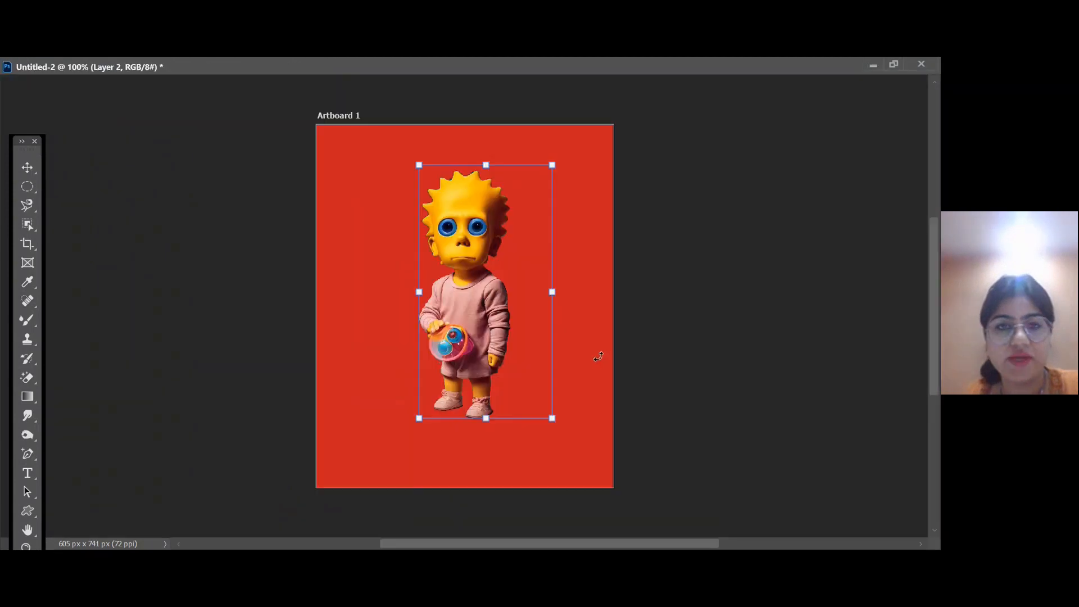
{"action": "key", "text": "Return"}
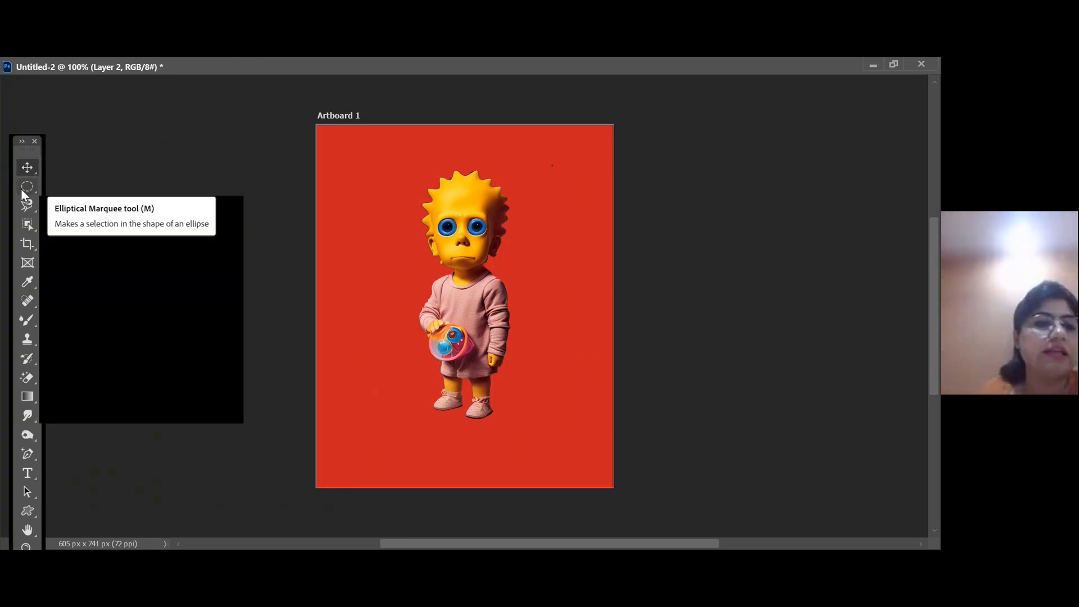
{"action": "right_click", "coordinate": [30, 202]}
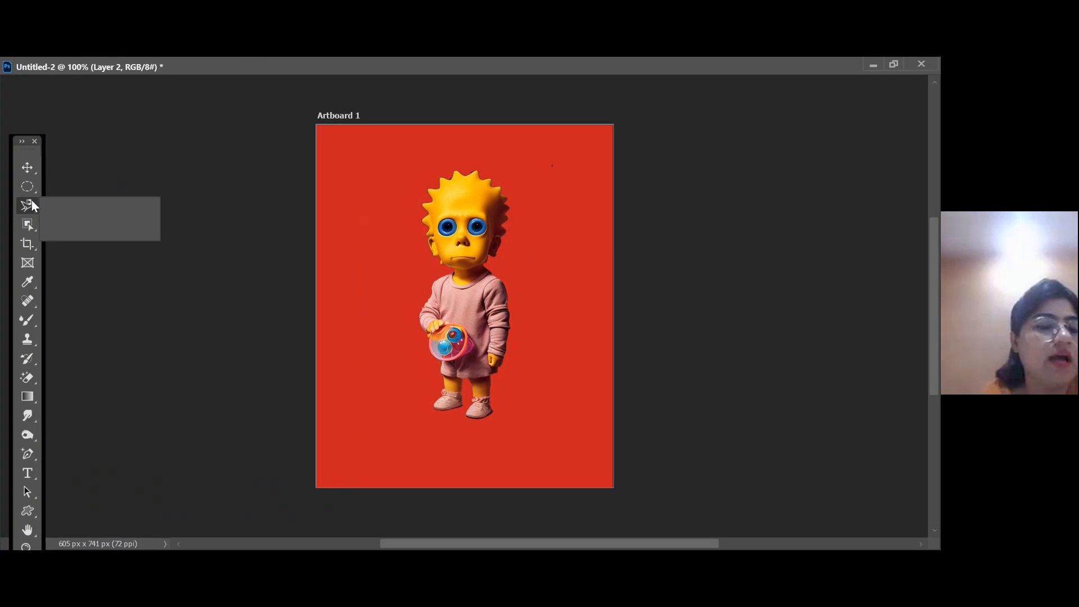
{"action": "right_click", "coordinate": [31, 194]}
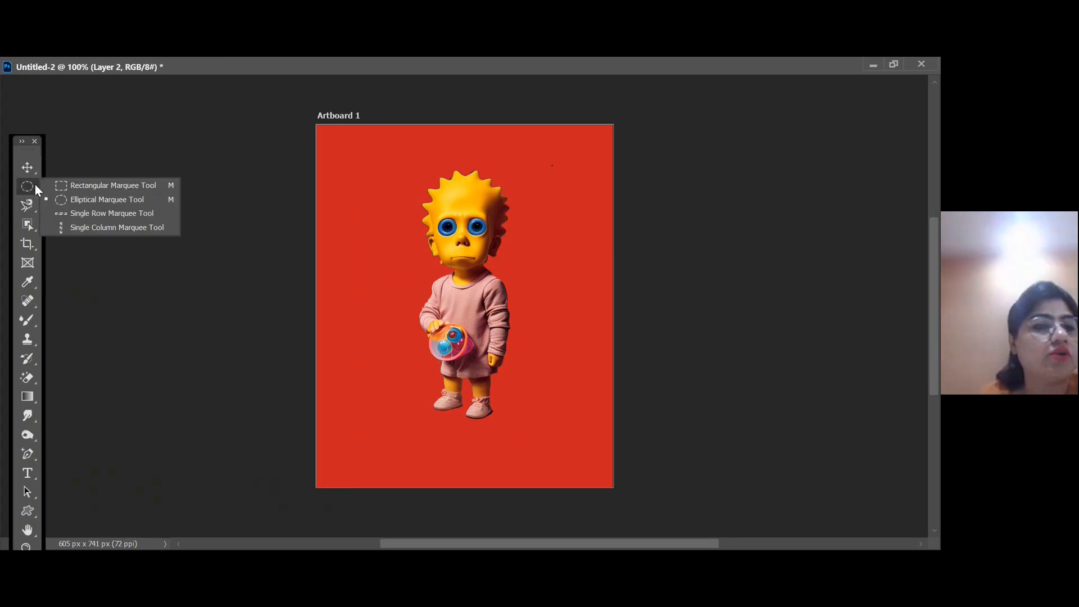
{"action": "right_click", "coordinate": [34, 402]}
{"action": "right_click", "coordinate": [36, 380]}
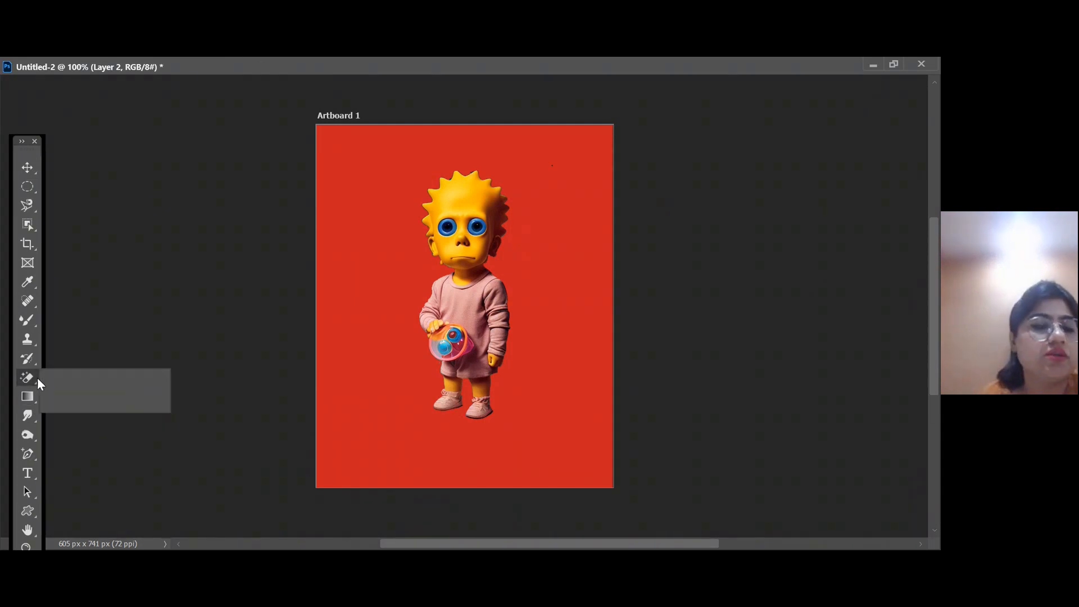
{"action": "left_click", "coordinate": [896, 66]}
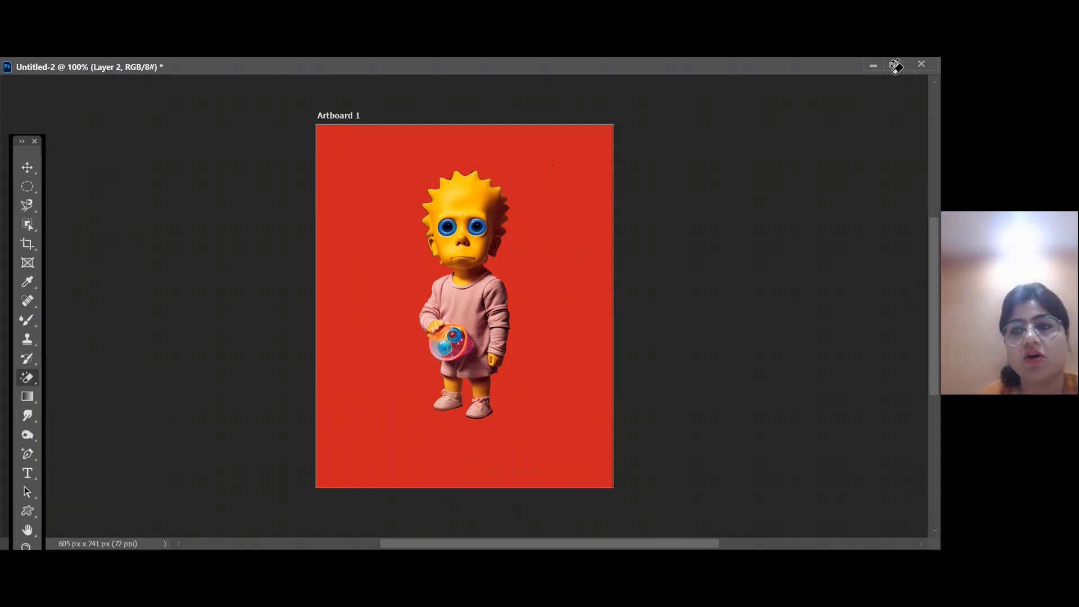
{"action": "left_click", "coordinate": [26, 170]}
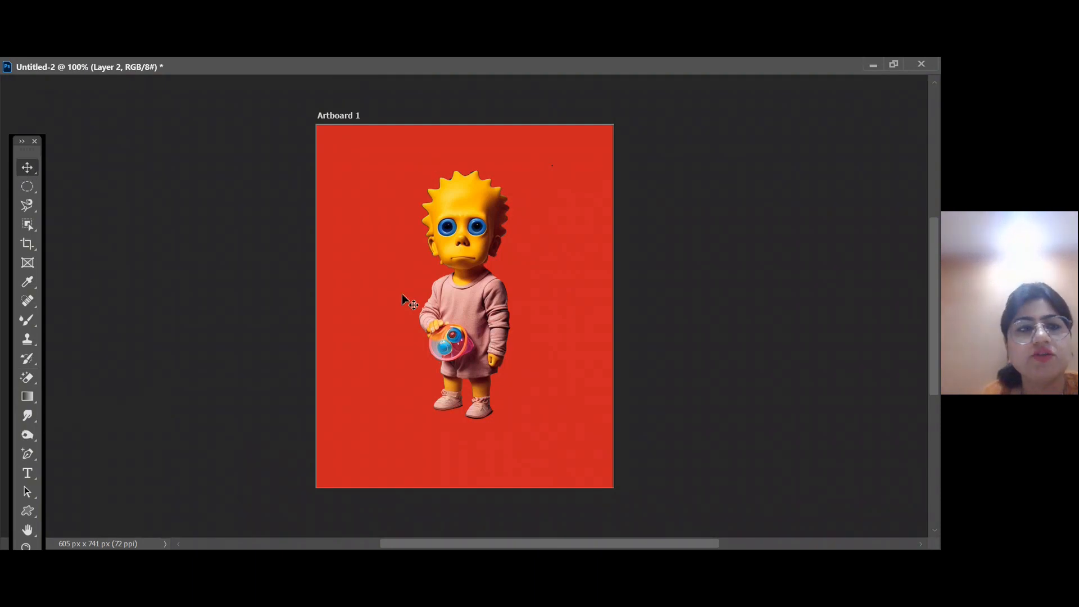
Restore and minimize the red document's window, and delete the yellow character layer from Untitled-1
{"action": "left_click", "coordinate": [895, 64]}
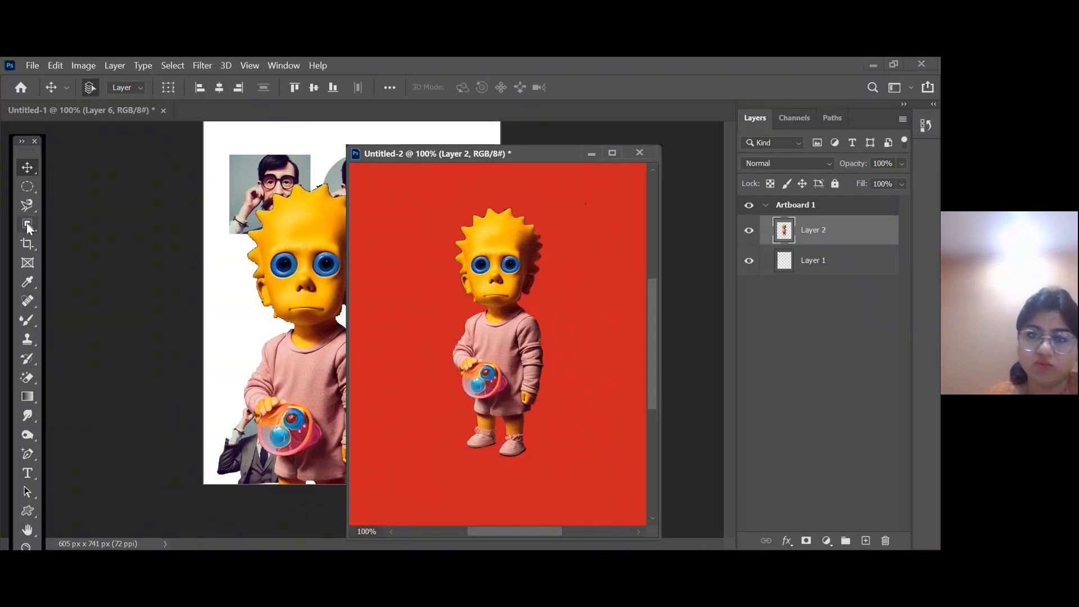
{"action": "left_click", "coordinate": [589, 156]}
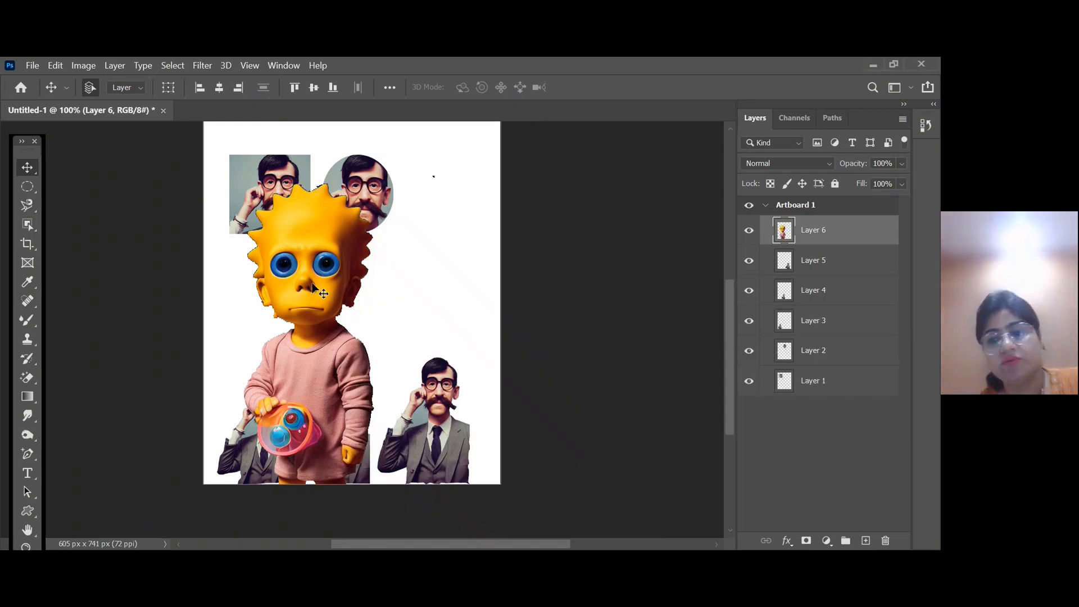
{"action": "key", "text": "Delete"}
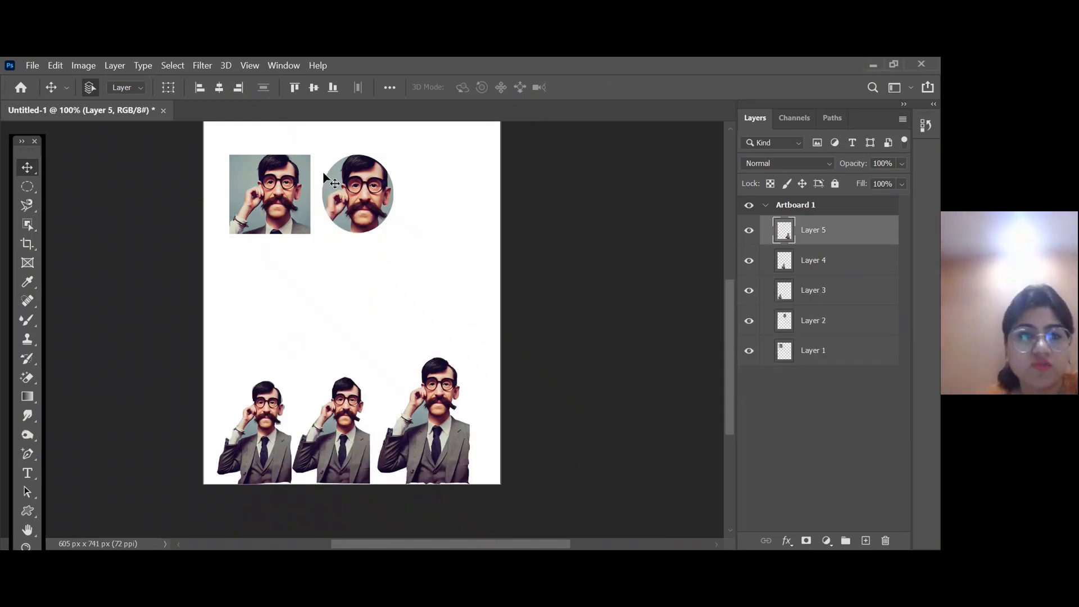
Select each picture of the mustached man in turn and move the largest standing figure slightly up and right
{"action": "left_click", "coordinate": [281, 202]}
{"action": "left_click", "coordinate": [331, 207]}
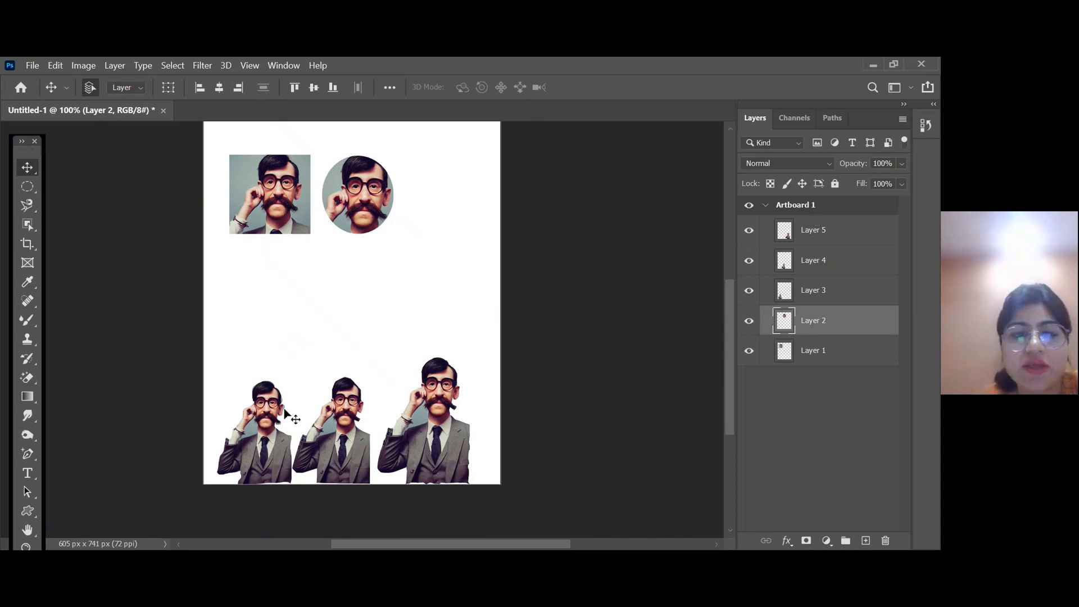
{"action": "left_click", "coordinate": [294, 431]}
{"action": "left_click", "coordinate": [335, 438]}
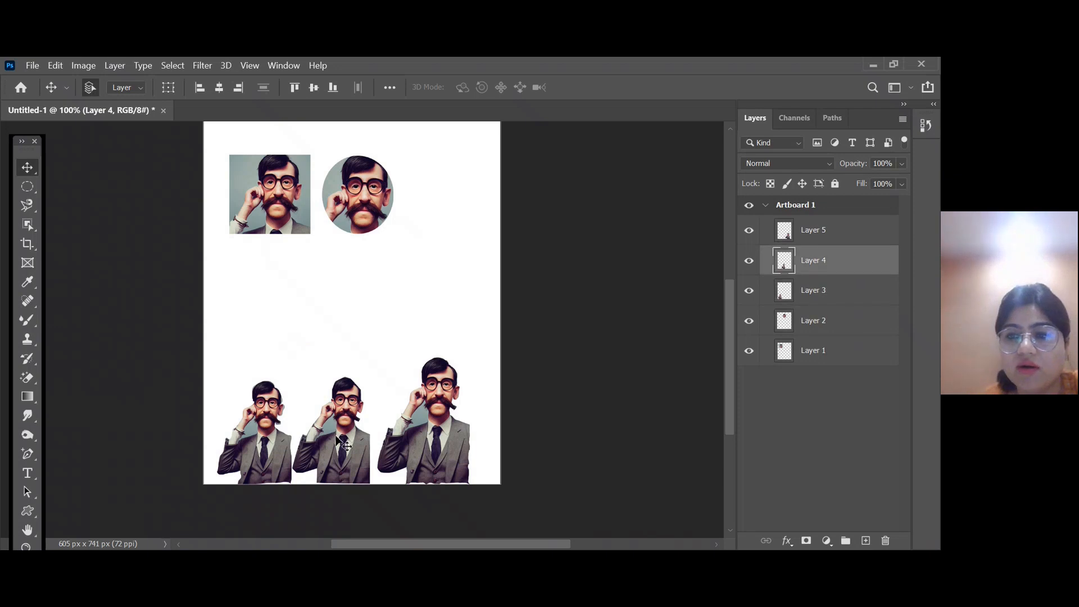
{"action": "left_click", "coordinate": [406, 428]}
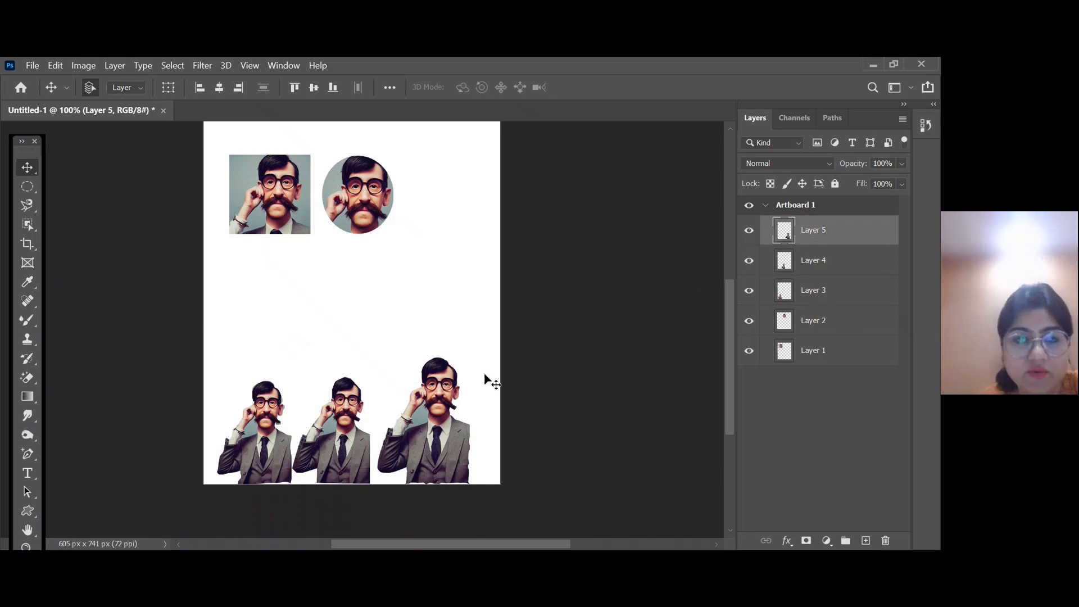
{"action": "mouse_move", "coordinate": [456, 418]}
{"action": "left_mouse_down"}
{"action": "mouse_move", "coordinate": [456, 384]}
{"action": "mouse_move", "coordinate": [464, 406]}
{"action": "left_mouse_up"}
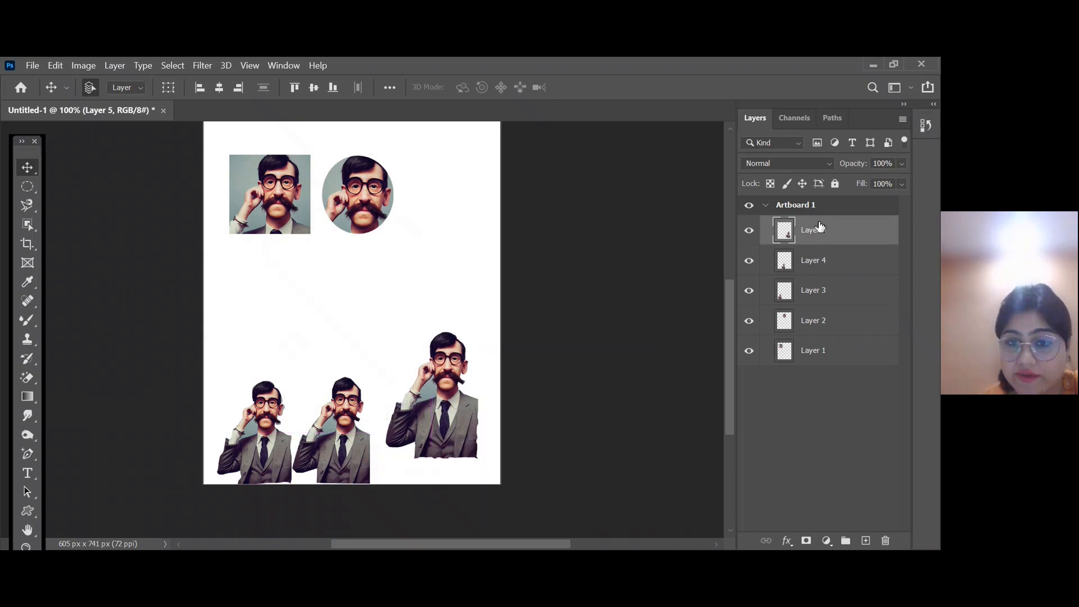
Make Layer 4, the middle standing figure, the active layer
{"action": "left_click", "coordinate": [825, 259]}
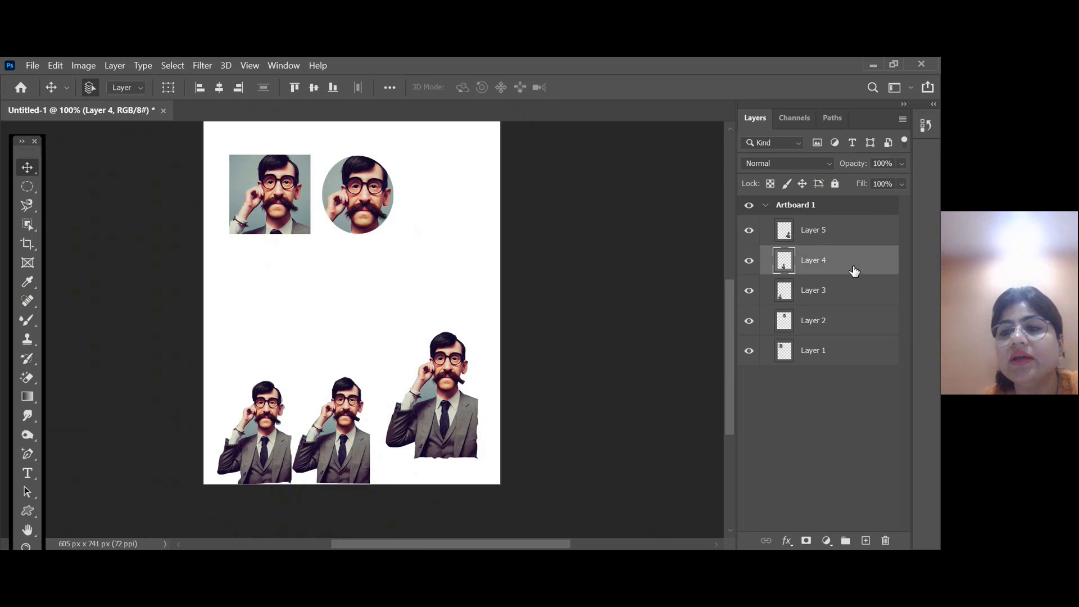
{"action": "double_click", "coordinate": [827, 272]}
{"action": "left_click", "coordinate": [713, 151]}
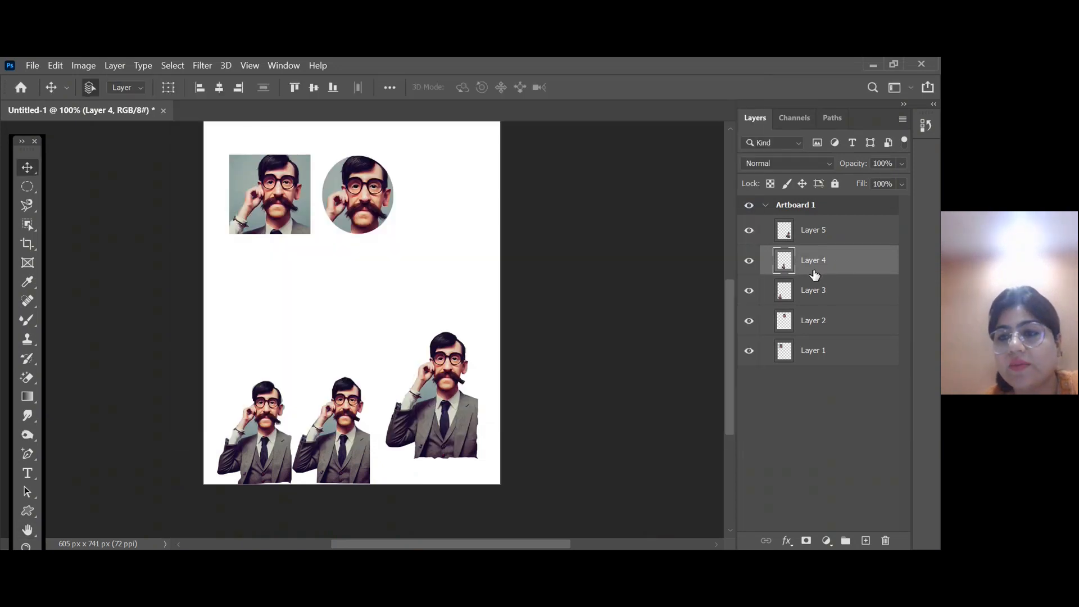
Rename Layer 4, the middle standing figure, as abc
{"action": "right_click", "coordinate": [810, 279]}
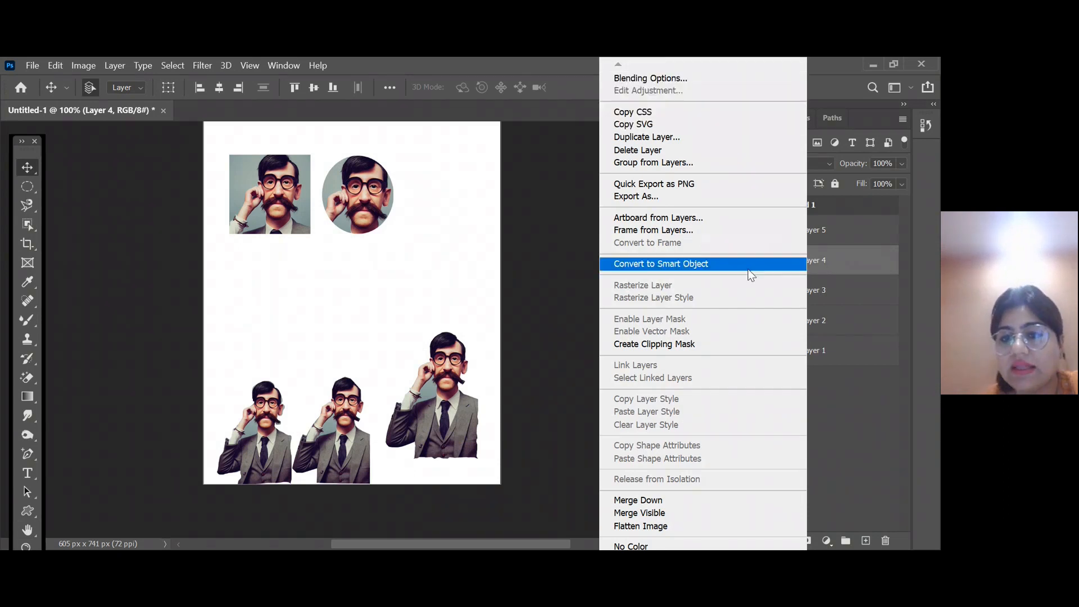
{"action": "left_click", "coordinate": [585, 298]}
{"action": "double_click", "coordinate": [825, 261]}
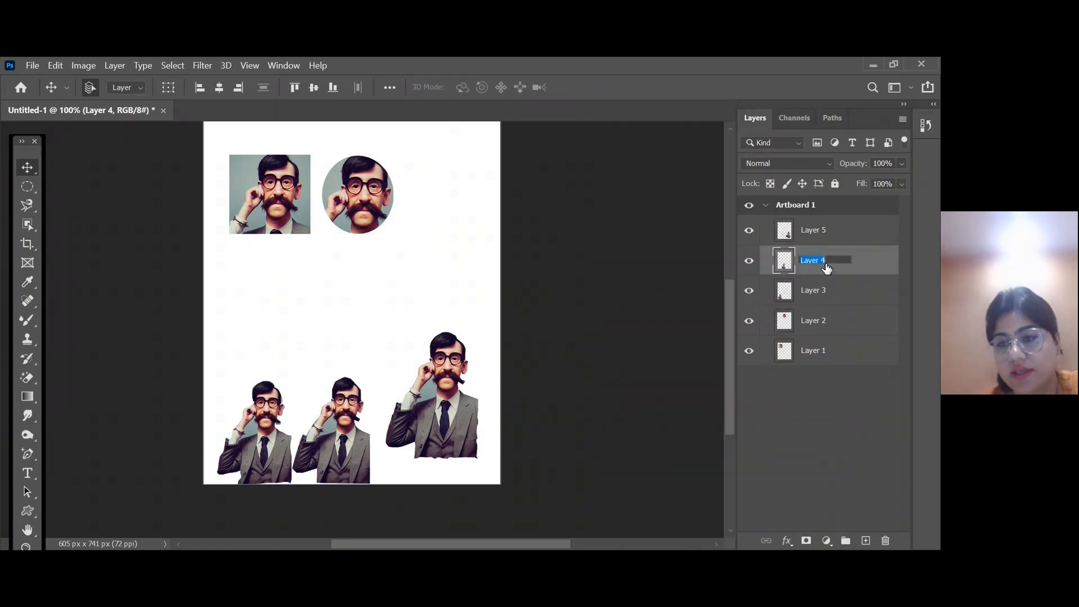
{"action": "left_click", "coordinate": [831, 262]}
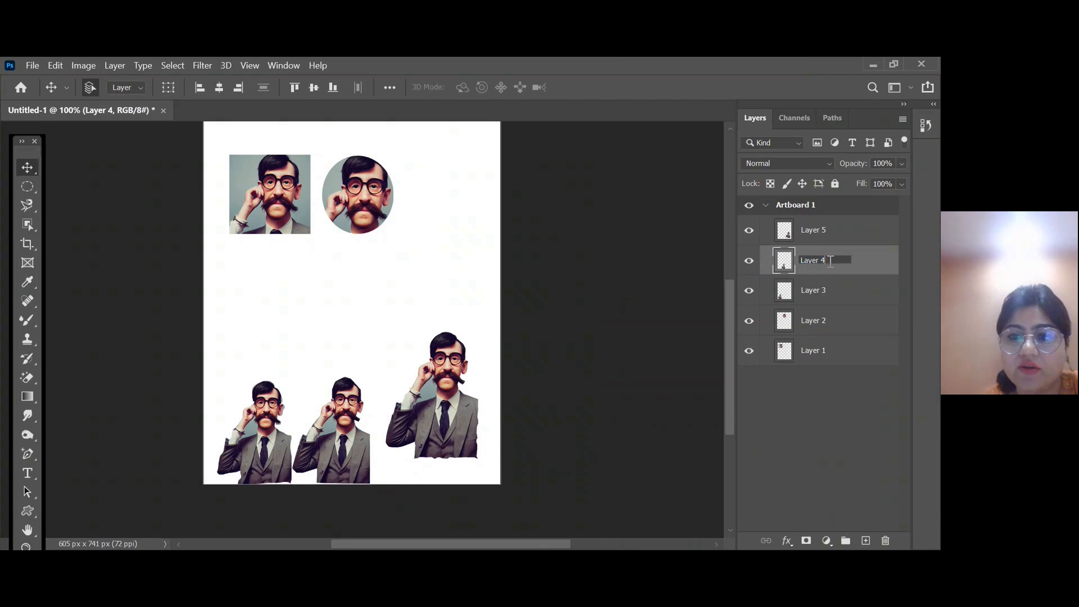
{"action": "key", "text": "ctrl+a"}
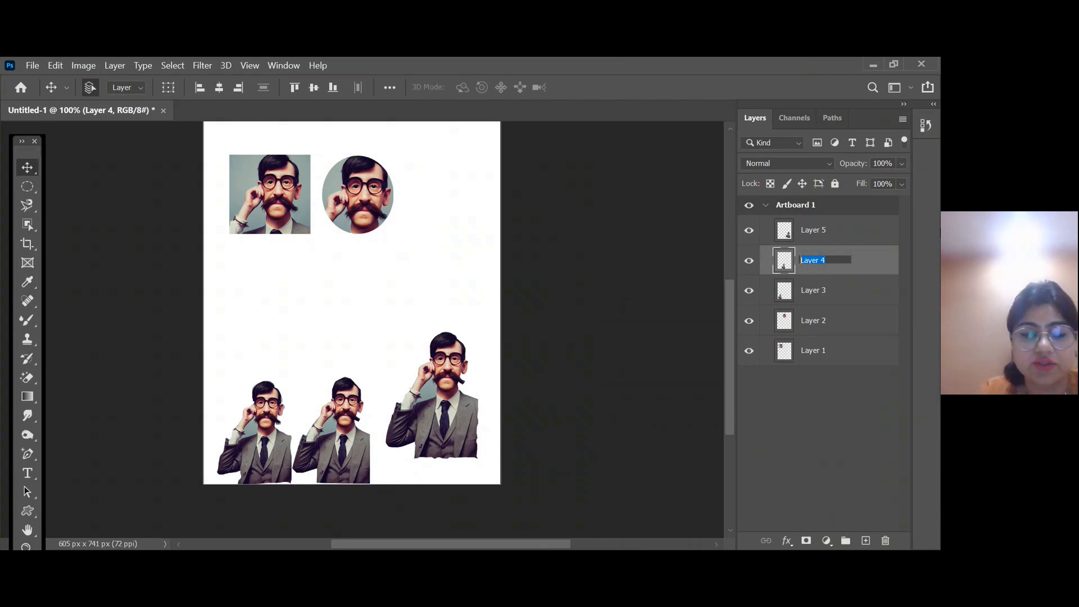
{"action": "type", "text": "abc"}
{"action": "key", "text": "Return"}
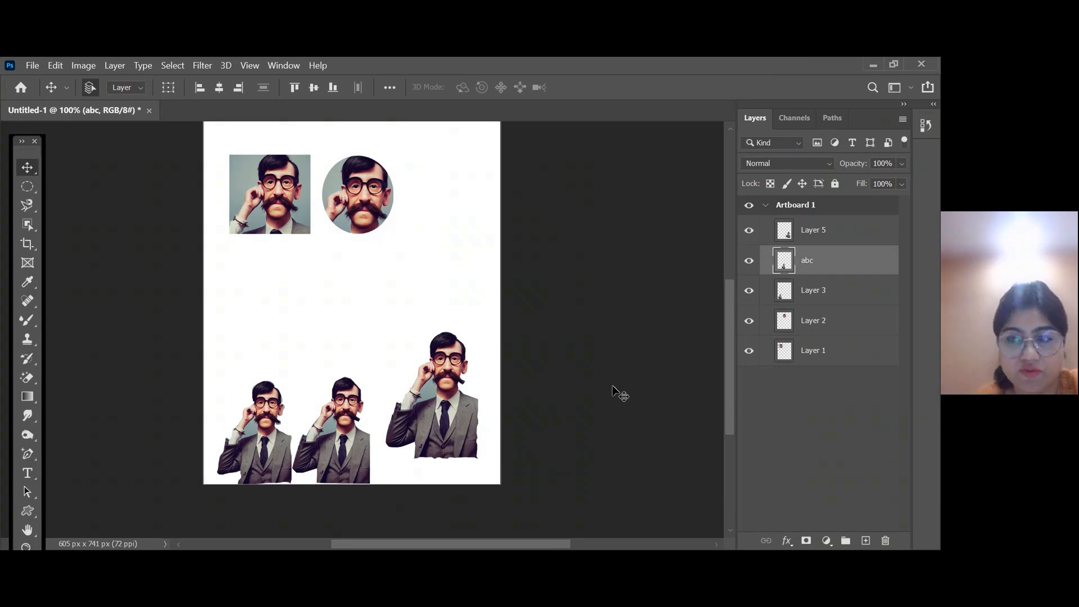
{"action": "right_click", "coordinate": [816, 267]}
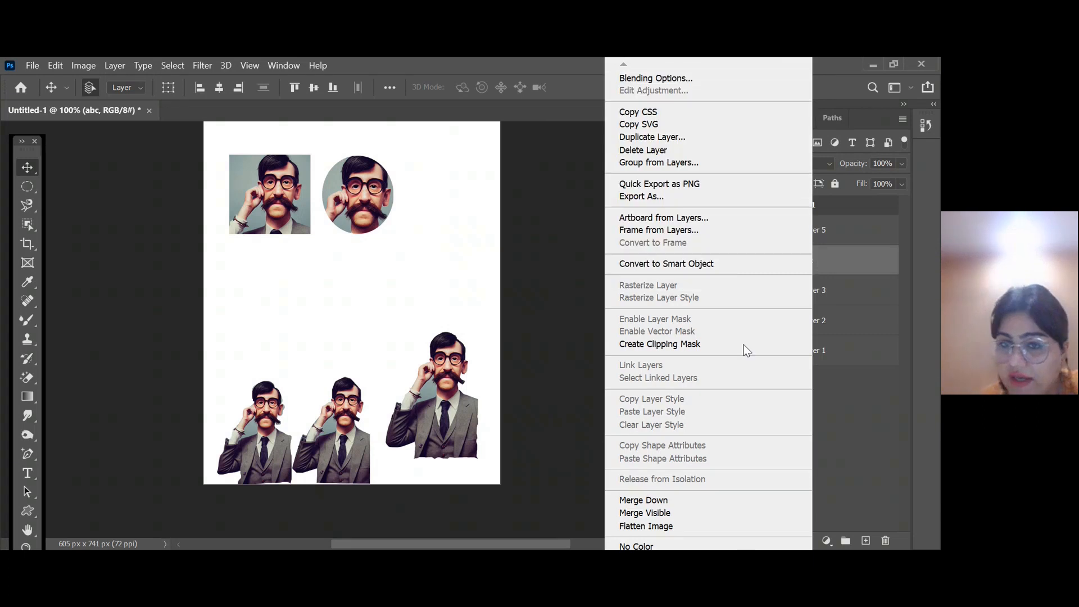
{"action": "left_click", "coordinate": [565, 311]}
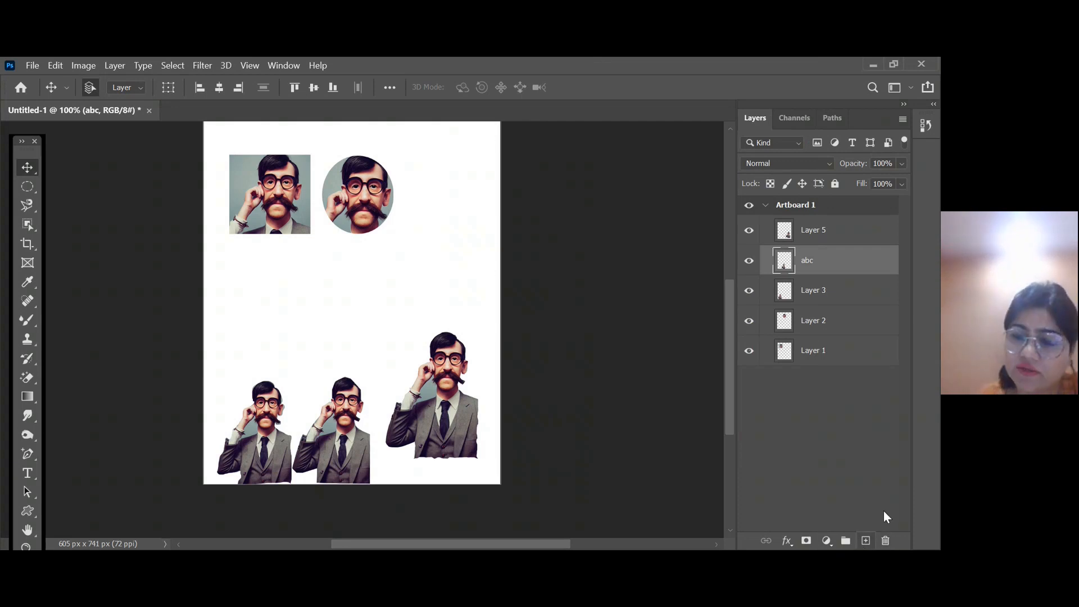
Activate the Object Selection Tool
{"action": "left_click", "coordinate": [29, 224]}
{"action": "right_click", "coordinate": [29, 224]}
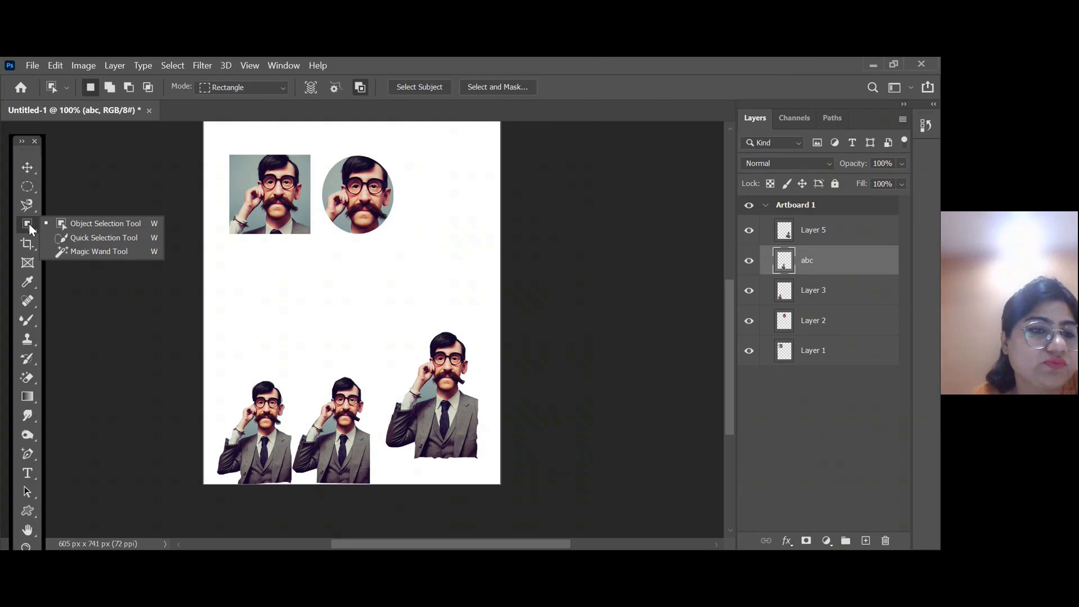
{"action": "left_click", "coordinate": [116, 112]}
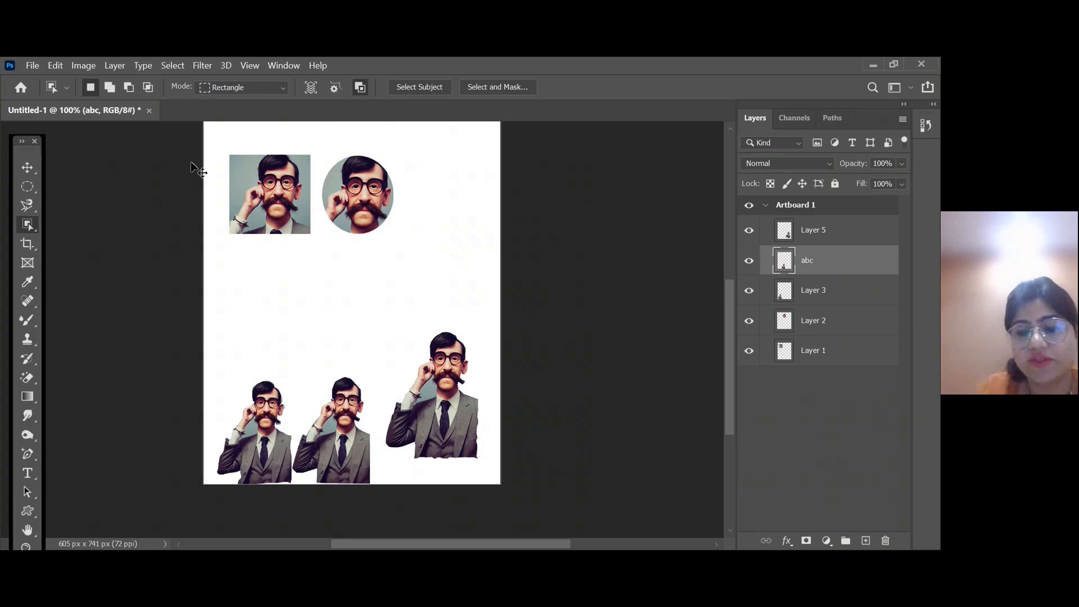
{"action": "key", "text": "ctrl+o"}
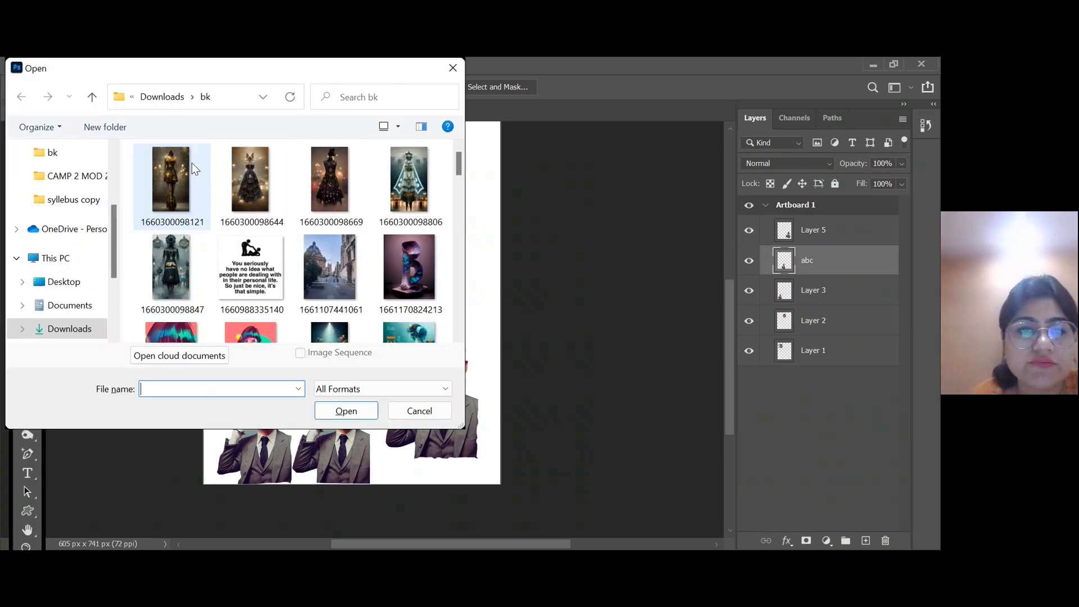
{"action": "scroll", "coordinate": [357, 276], "scroll_direction": "down", "scroll_amount": 10}
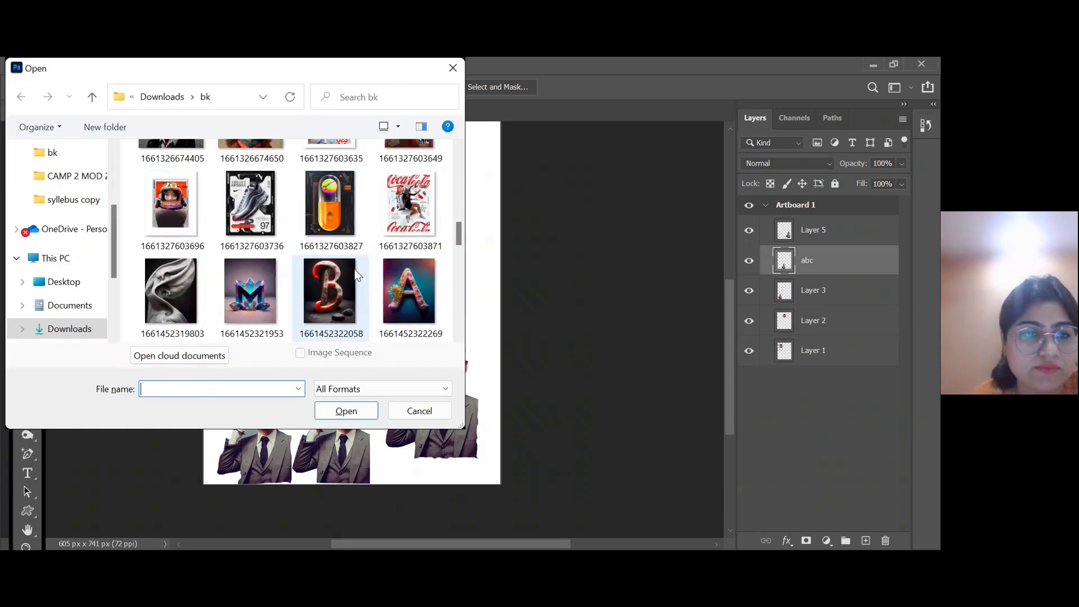
{"action": "scroll", "coordinate": [356, 273], "scroll_direction": "down", "scroll_amount": 8}
{"action": "scroll", "coordinate": [355, 274], "scroll_direction": "up", "scroll_amount": 2}
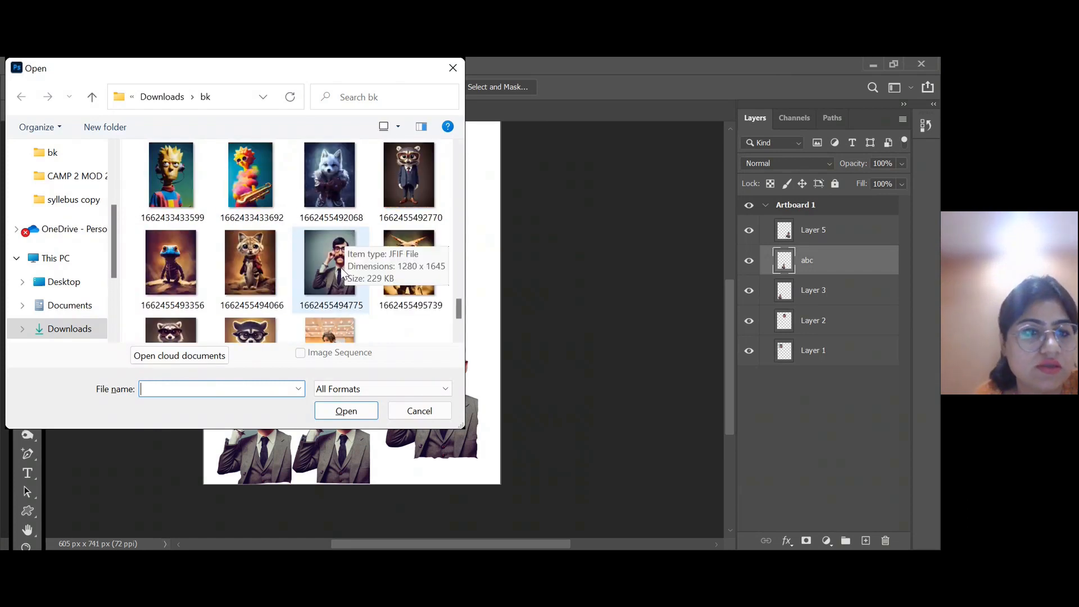
{"action": "scroll", "coordinate": [342, 274], "scroll_direction": "up", "scroll_amount": 3}
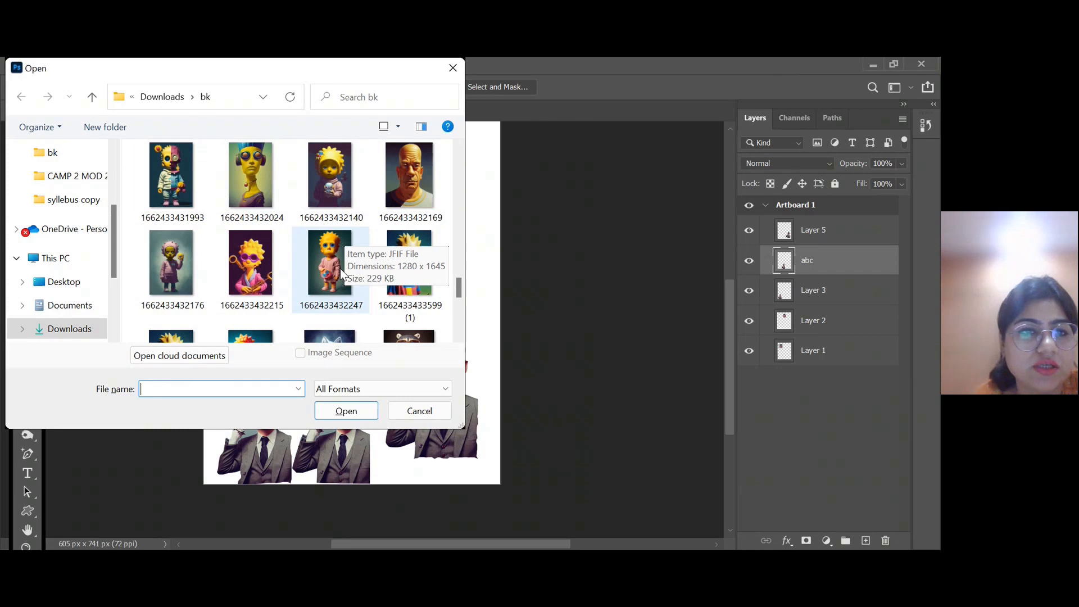
{"action": "scroll", "coordinate": [342, 274], "scroll_direction": "up", "scroll_amount": 2}
{"action": "scroll", "coordinate": [341, 274], "scroll_direction": "up", "scroll_amount": 5}
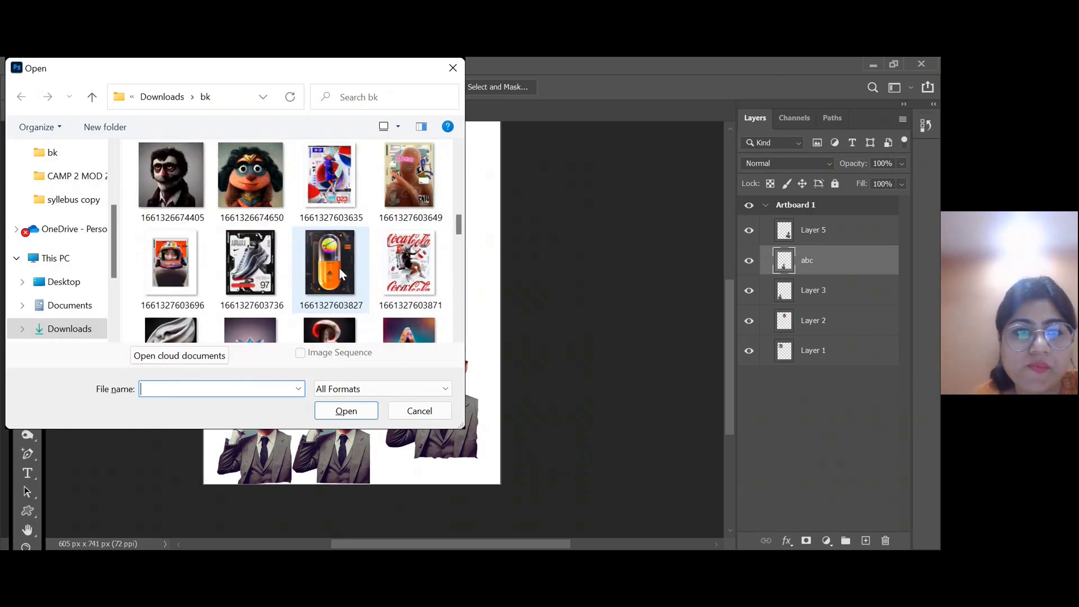
{"action": "scroll", "coordinate": [339, 267], "scroll_direction": "up", "scroll_amount": 3}
{"action": "scroll", "coordinate": [339, 267], "scroll_direction": "up", "scroll_amount": 3}
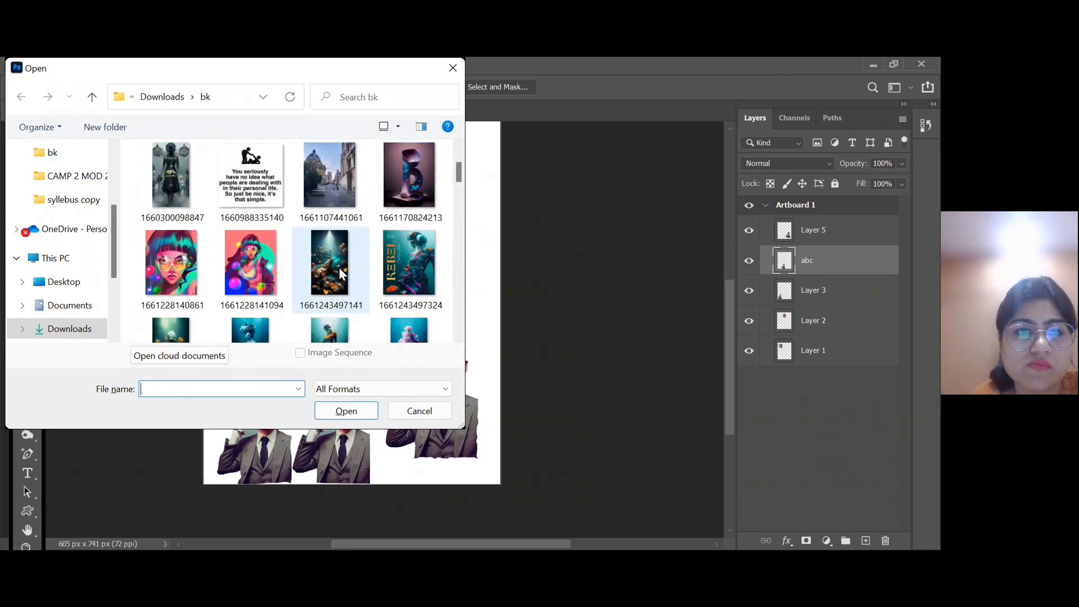
{"action": "scroll", "coordinate": [339, 268], "scroll_direction": "up", "scroll_amount": 2}
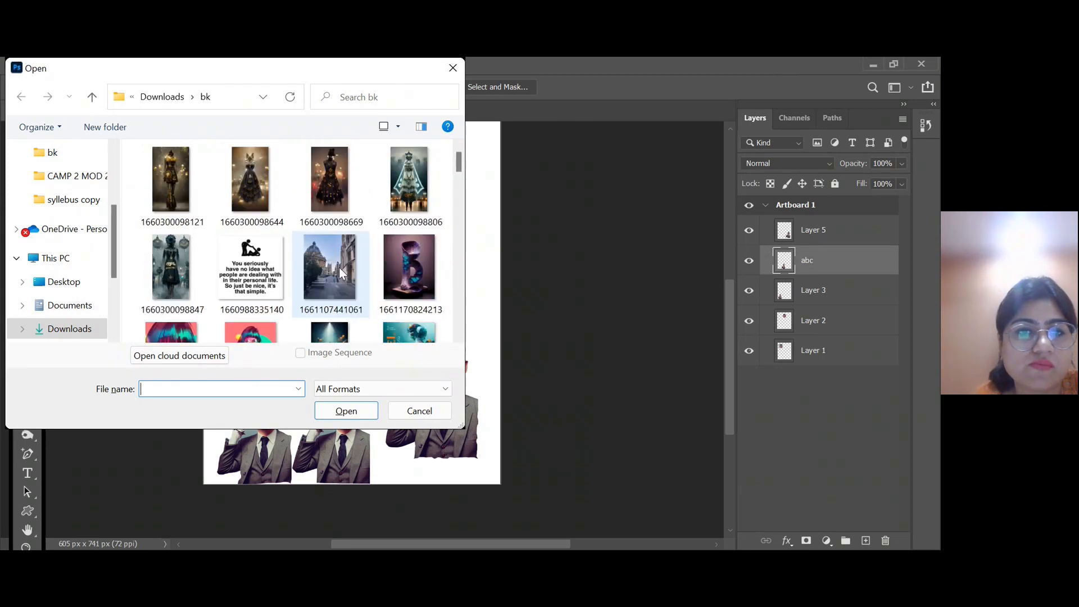
{"action": "scroll", "coordinate": [339, 267], "scroll_direction": "down", "scroll_amount": 1}
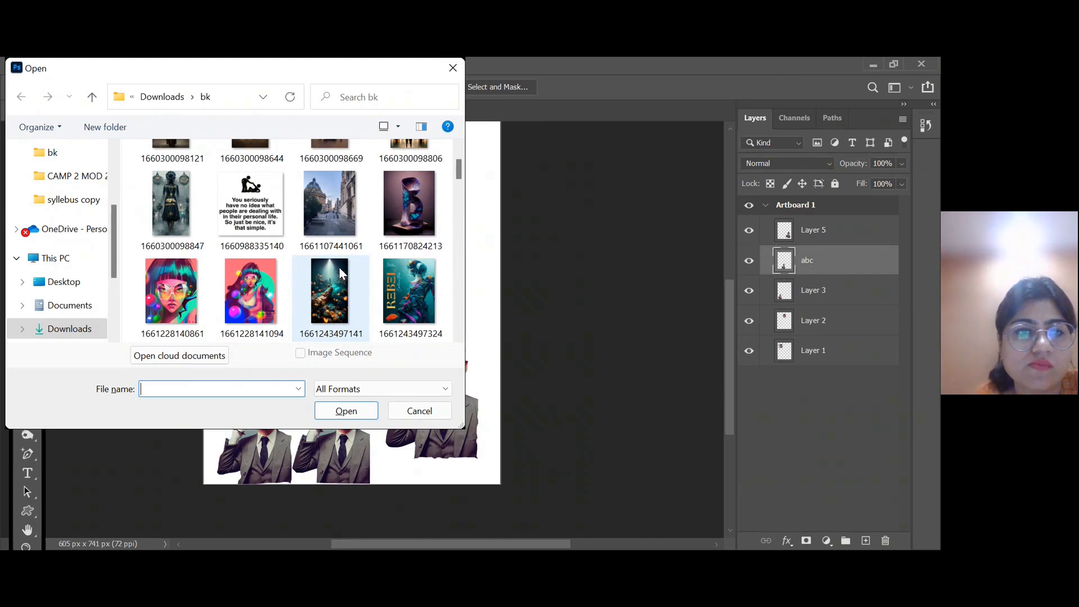
{"action": "scroll", "coordinate": [339, 268], "scroll_direction": "down", "scroll_amount": 1}
{"action": "scroll", "coordinate": [342, 272], "scroll_direction": "down", "scroll_amount": 1}
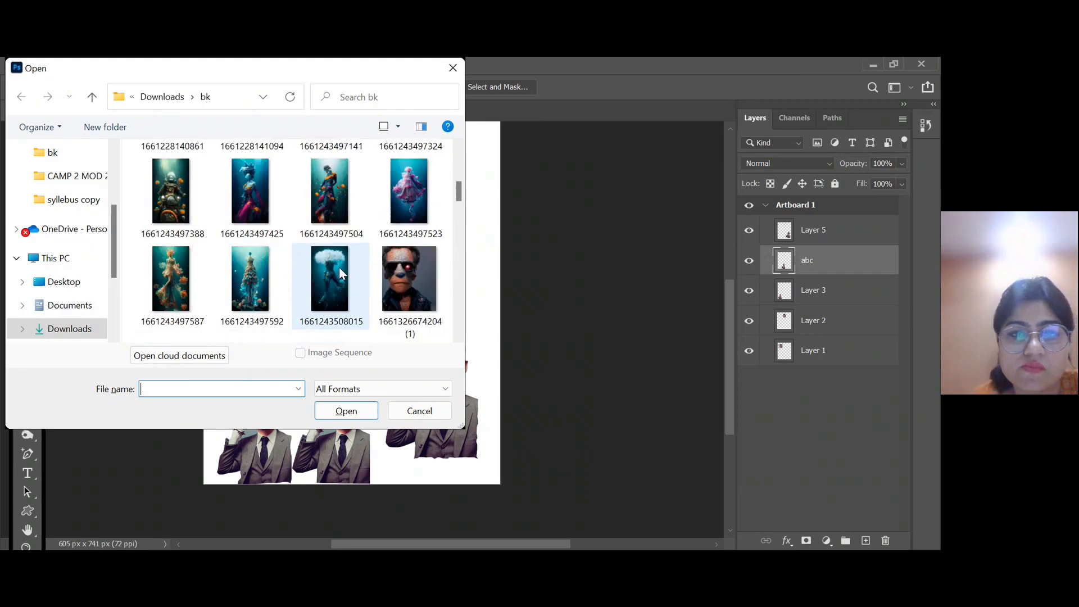
{"action": "left_click", "coordinate": [414, 271]}
{"action": "double_click", "coordinate": [413, 268]}
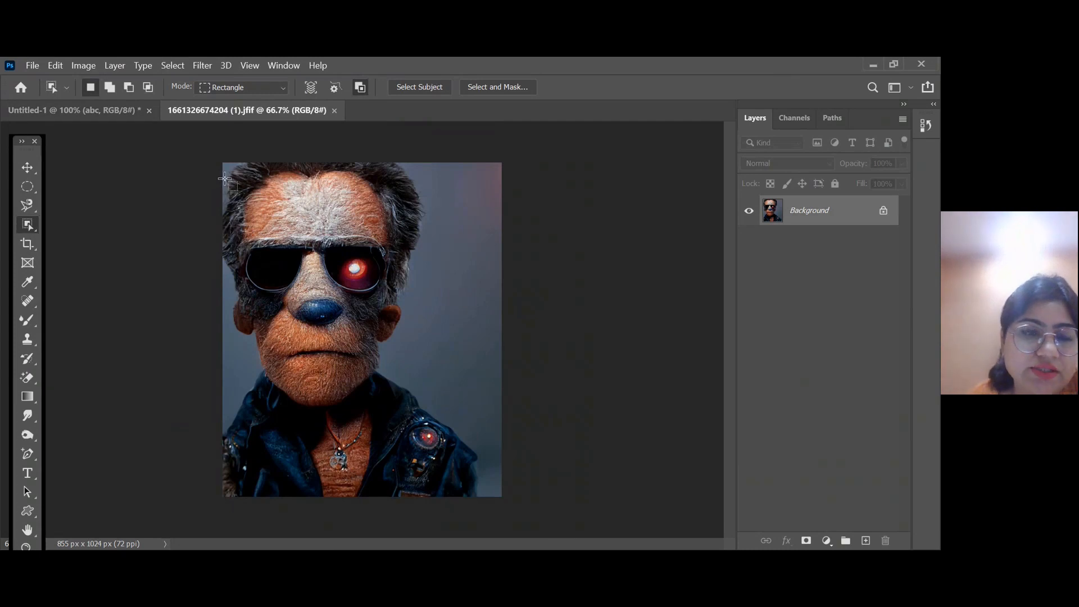
Select parts of the character's face around the sunglasses and blue nose with the Object Selection Tool in Rectangle mode
{"action": "left_click_drag", "start_coordinate": [226, 172], "coordinate": [368, 320]}
{"action": "left_click_drag", "start_coordinate": [316, 275], "coordinate": [333, 311]}
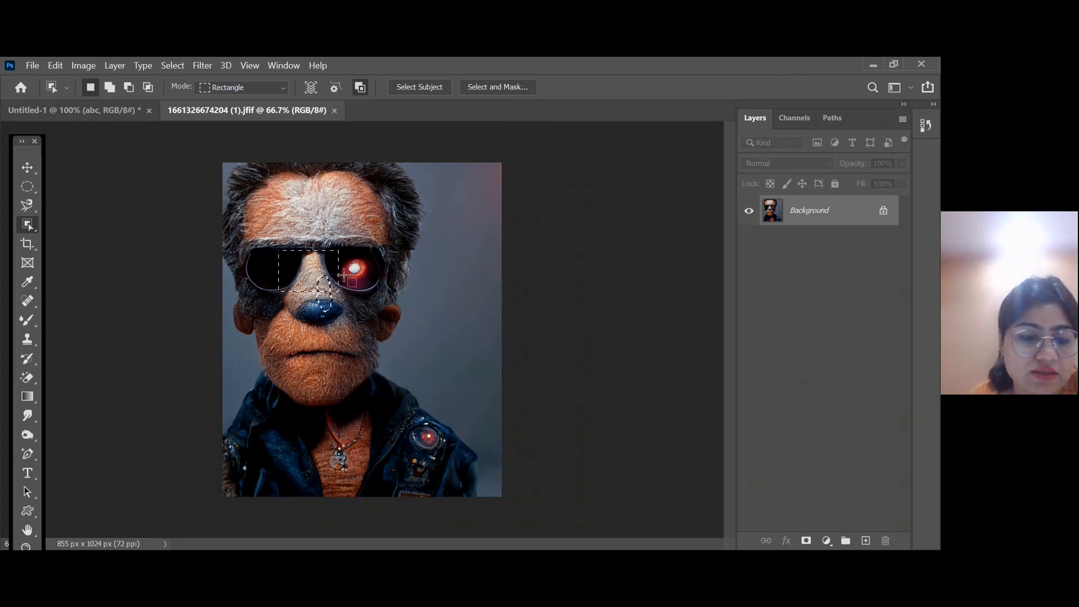
{"action": "left_click_drag", "start_coordinate": [336, 252], "coordinate": [371, 273]}
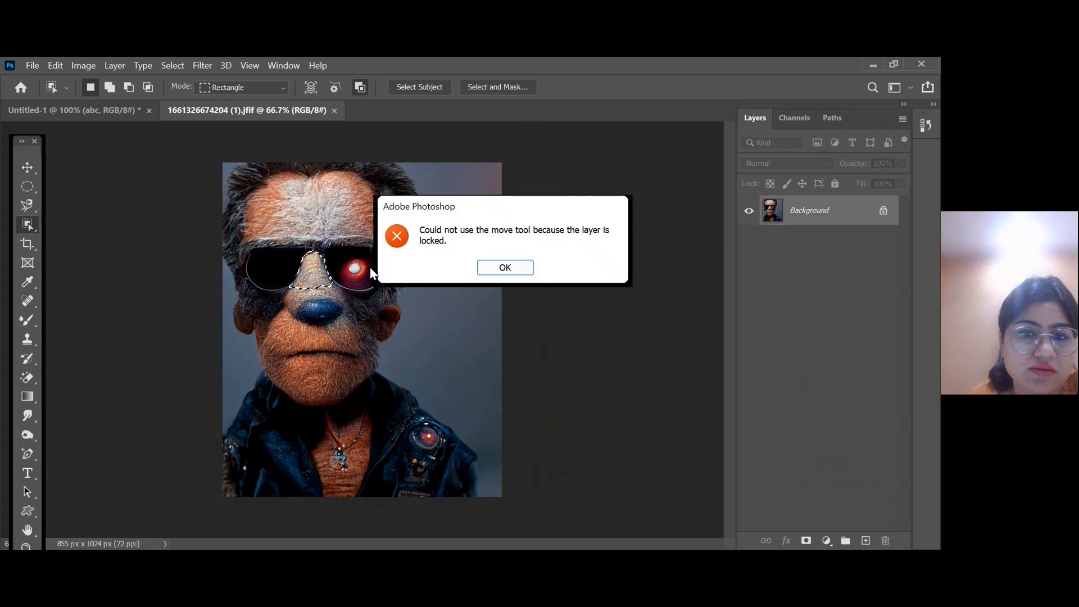
{"action": "left_click", "coordinate": [492, 268]}
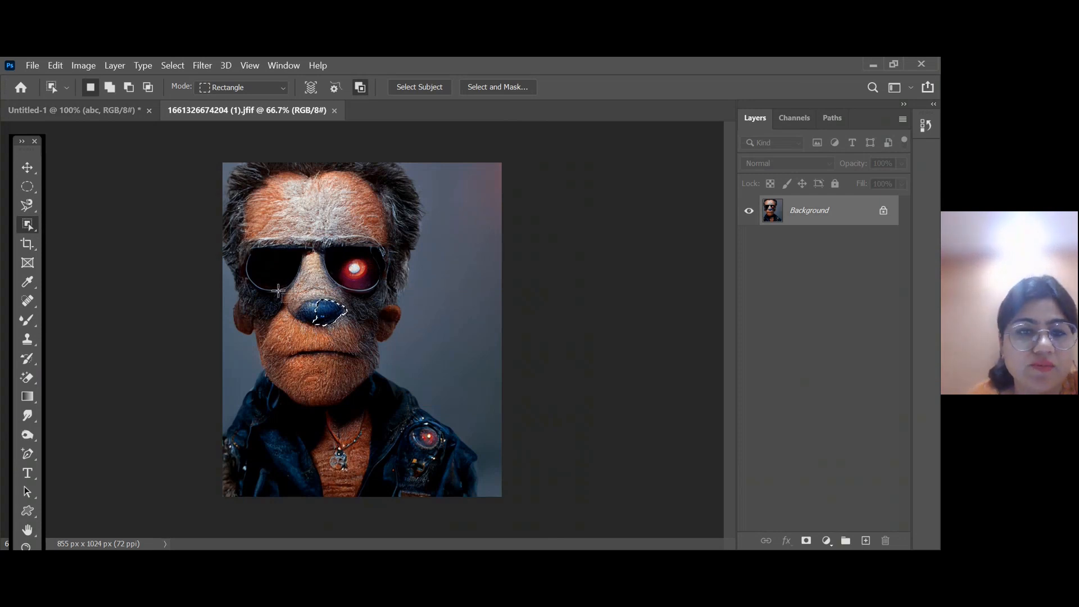
Move the selected part of the nose, converting the locked Background to a normal layer
{"action": "left_click", "coordinate": [28, 169]}
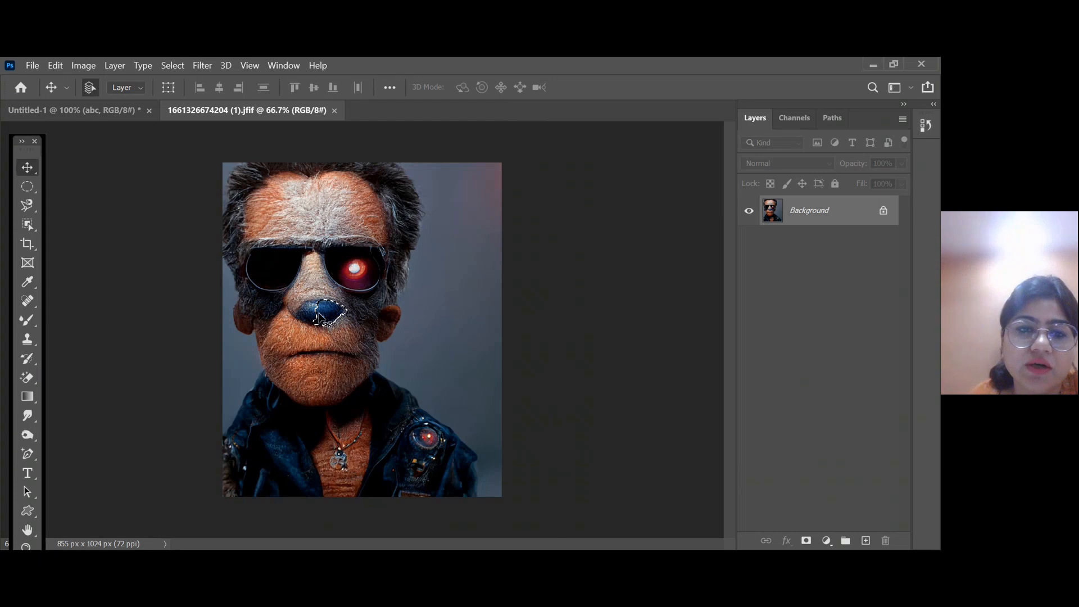
{"action": "left_click_drag", "start_coordinate": [320, 319], "coordinate": [344, 320]}
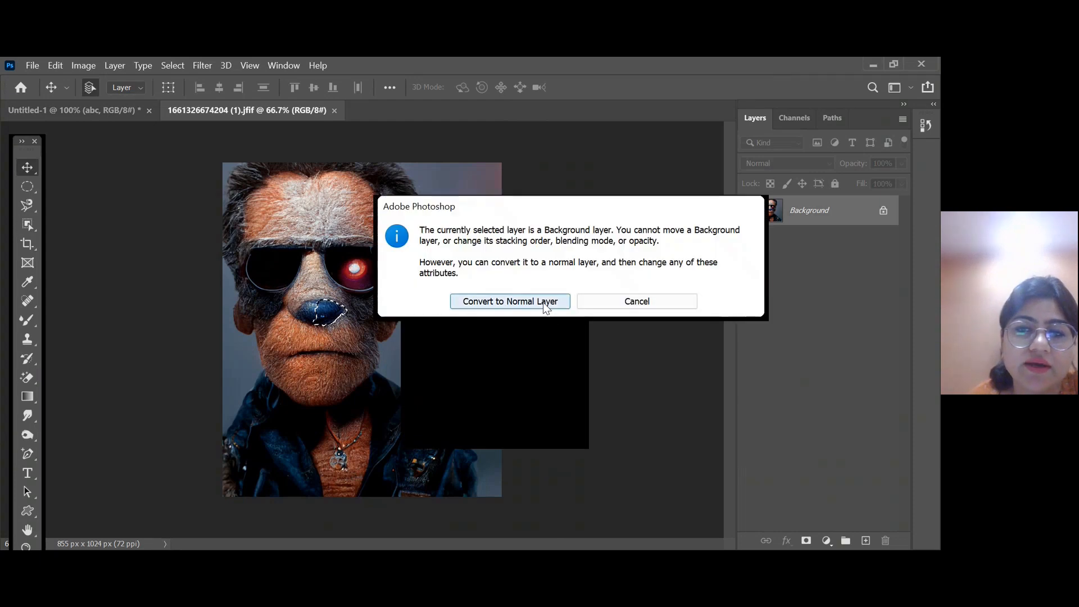
{"action": "left_click", "coordinate": [545, 304]}
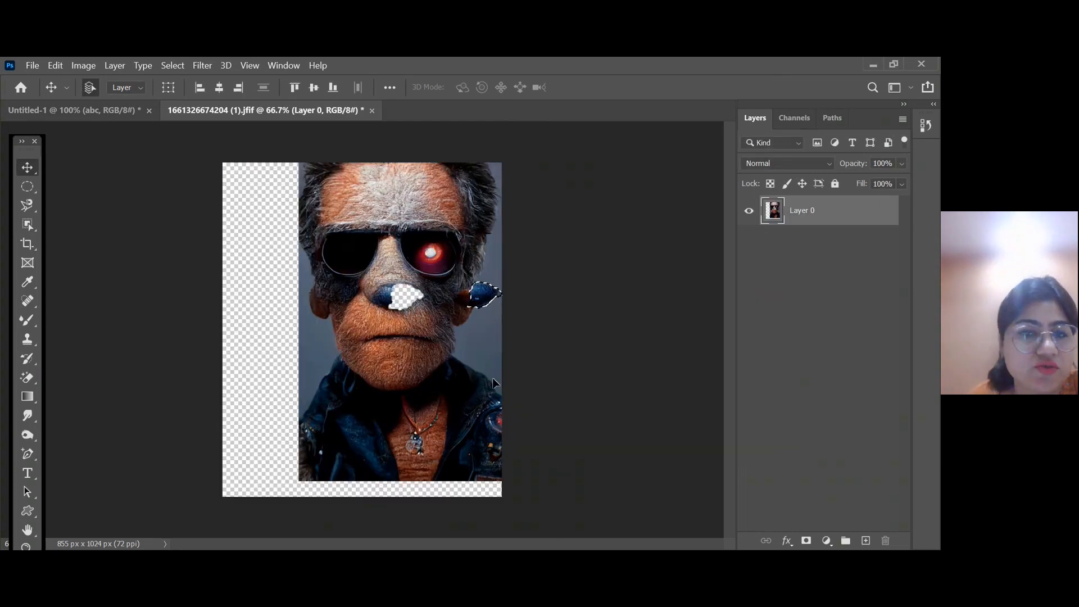
Try moving the cut-out nose piece onto the empty canvas beside the face, and undo the cut from the nose
{"action": "left_click_drag", "start_coordinate": [475, 307], "coordinate": [242, 378]}
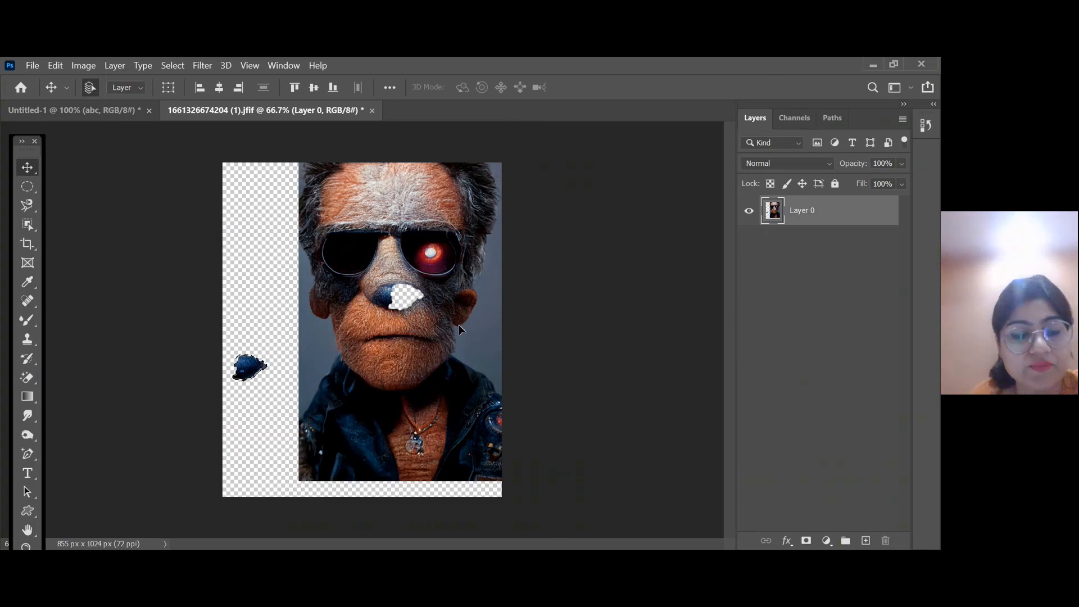
{"action": "key", "text": "ctrl+z"}
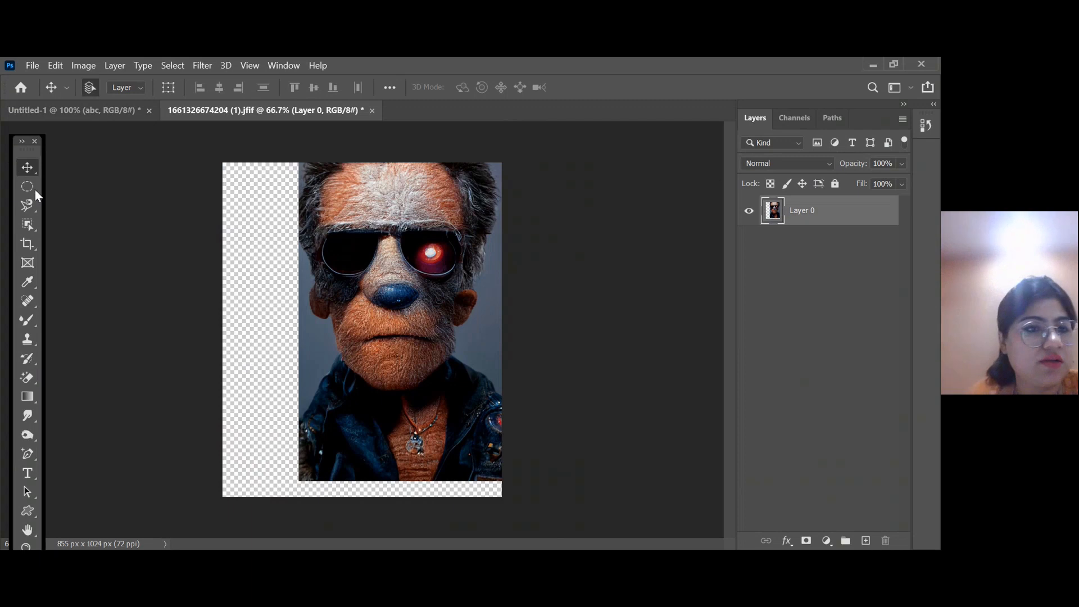
Select the whole visible picture with the Quick Selection Tool and move it to the lower left corner of the canvas
{"action": "right_click", "coordinate": [29, 226]}
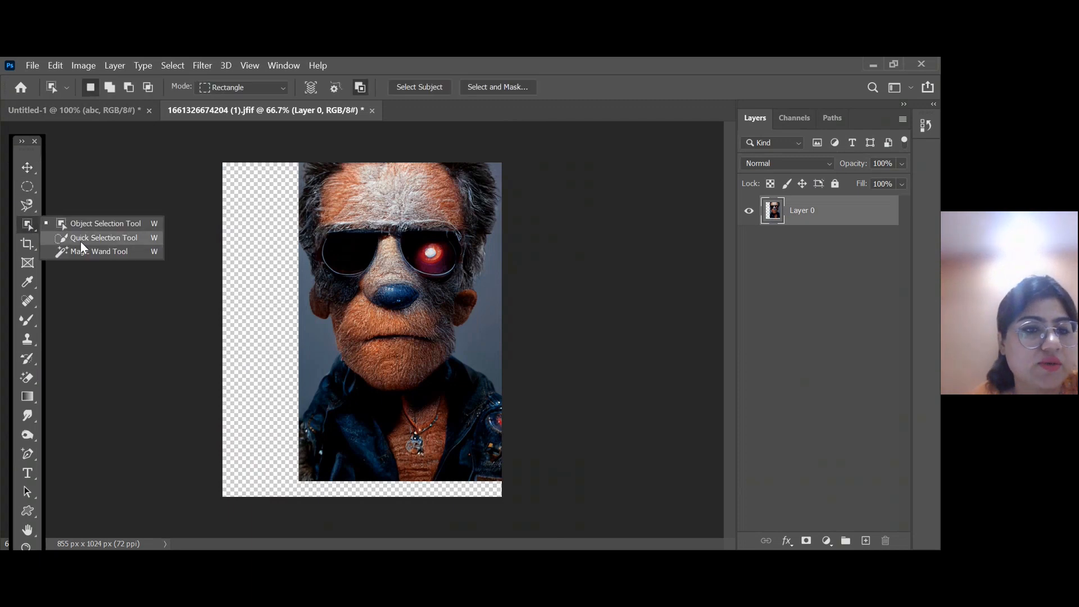
{"action": "left_click", "coordinate": [85, 237]}
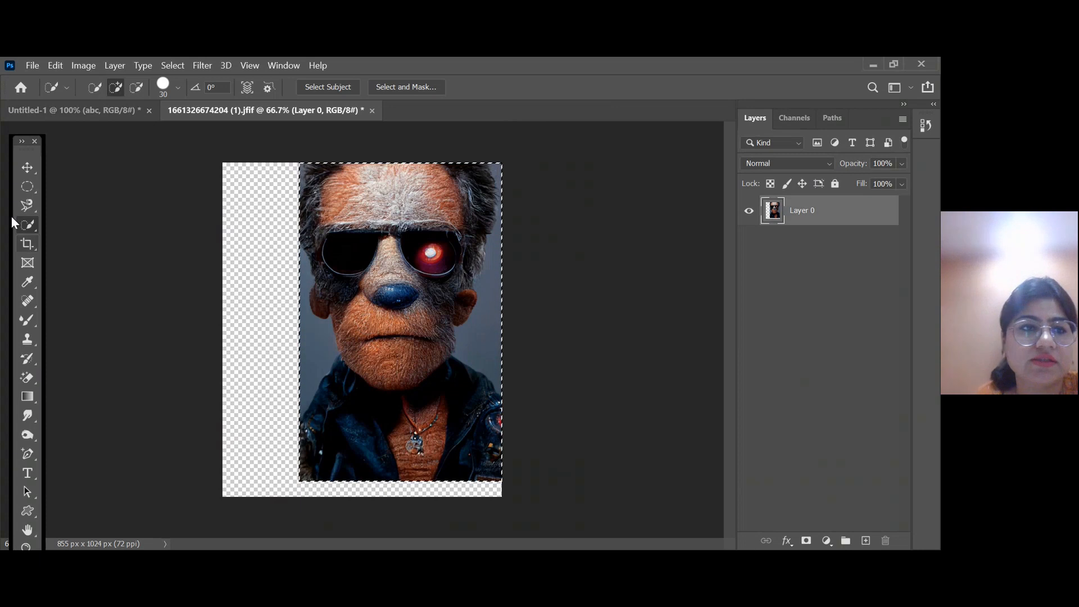
{"action": "left_click", "coordinate": [28, 169]}
{"action": "left_click_drag", "start_coordinate": [430, 252], "coordinate": [353, 314]}
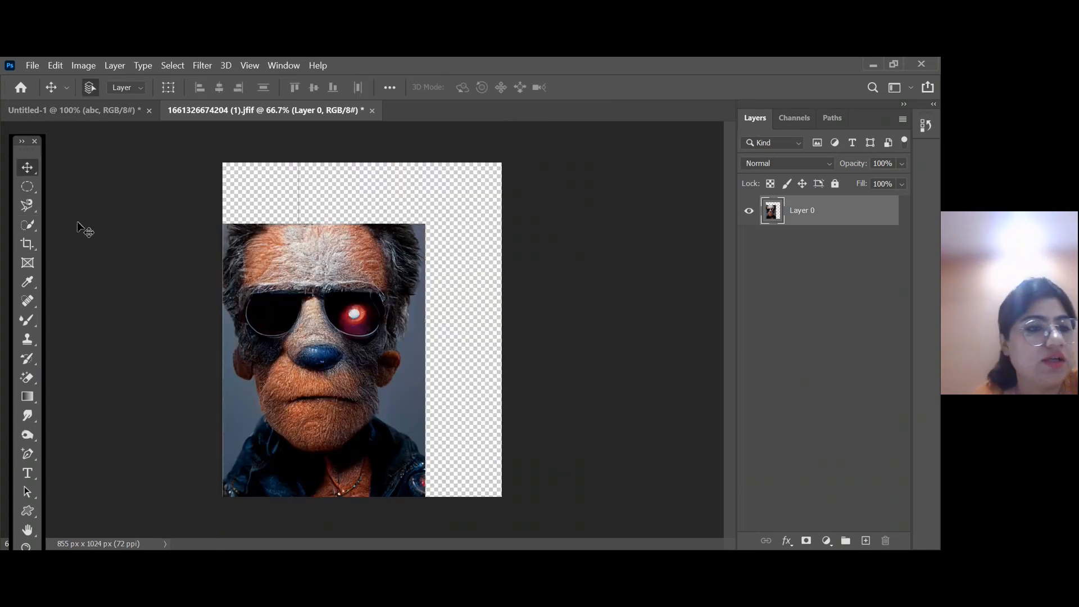
Select the dark area around the glowing red eye with the Magic Wand Tool and add the forehead fur to the selection
{"action": "left_click", "coordinate": [32, 226]}
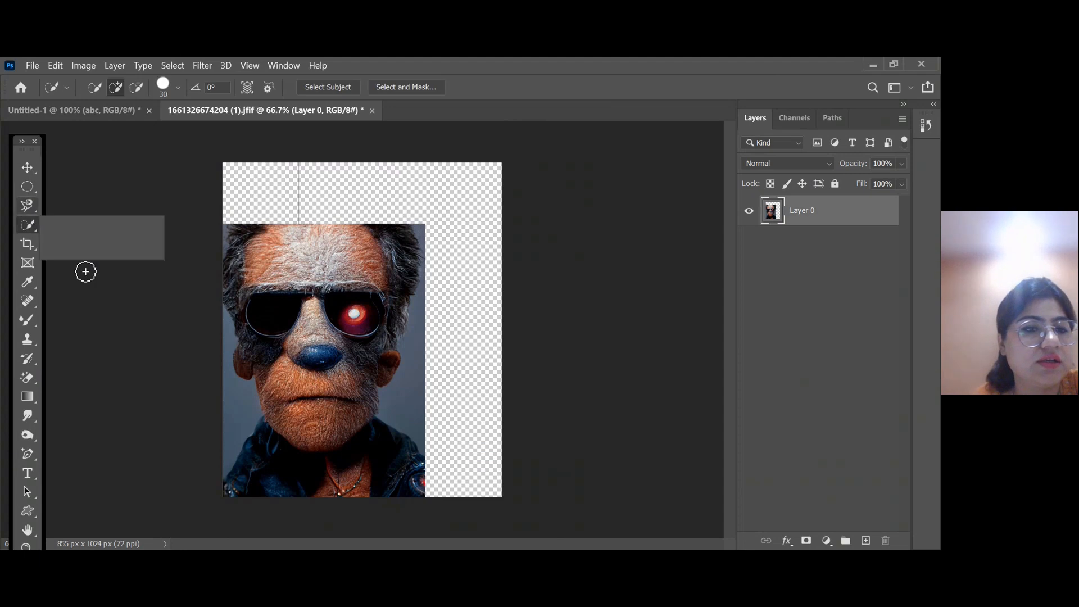
{"action": "left_click", "coordinate": [85, 251]}
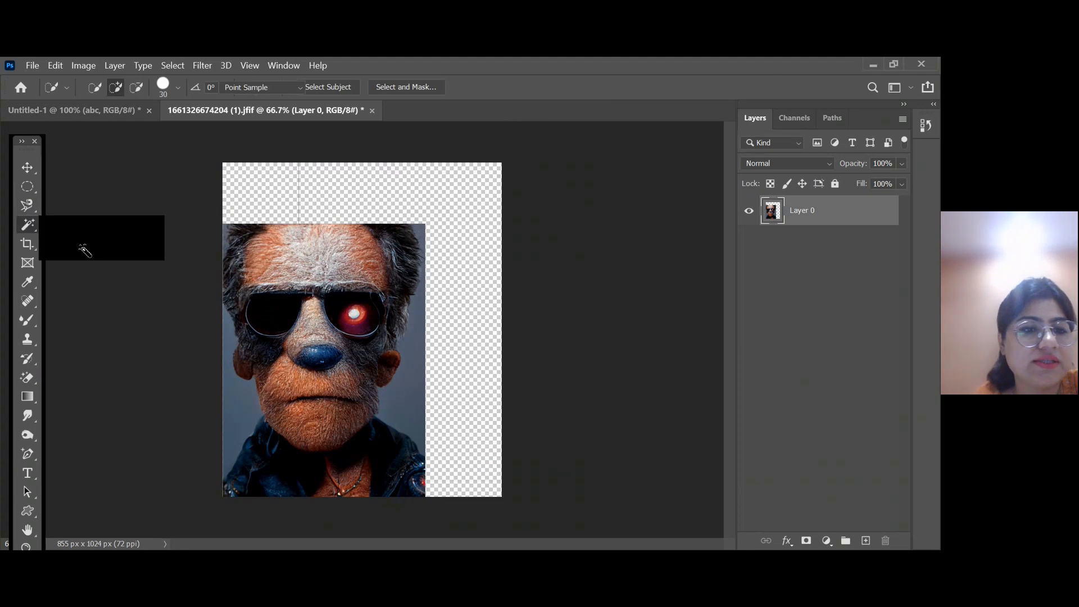
{"action": "left_click", "coordinate": [29, 225]}
{"action": "left_click", "coordinate": [68, 251]}
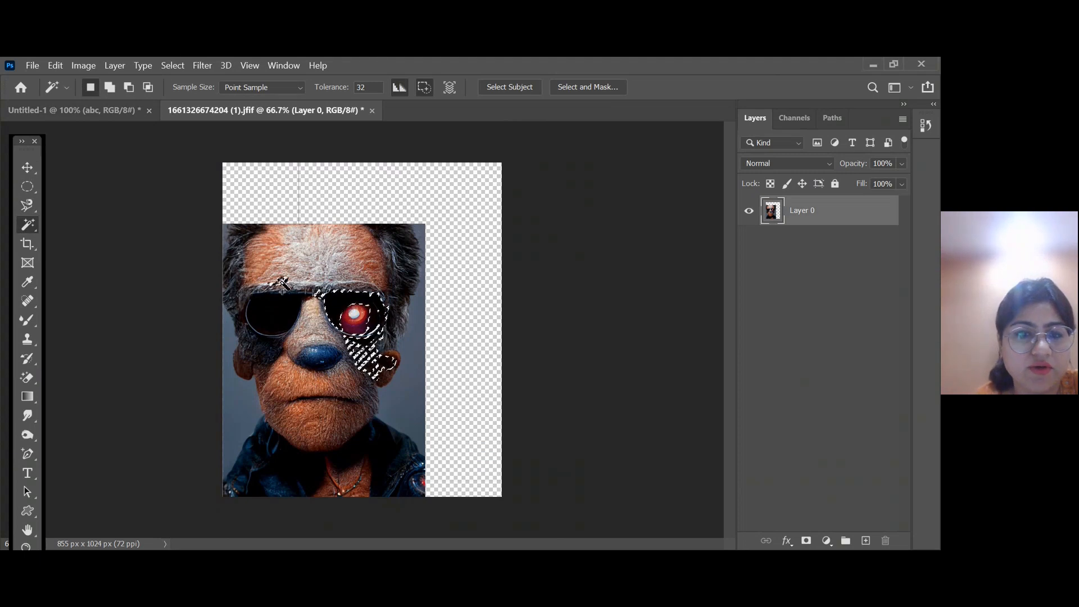
{"action": "left_click", "coordinate": [317, 259]}
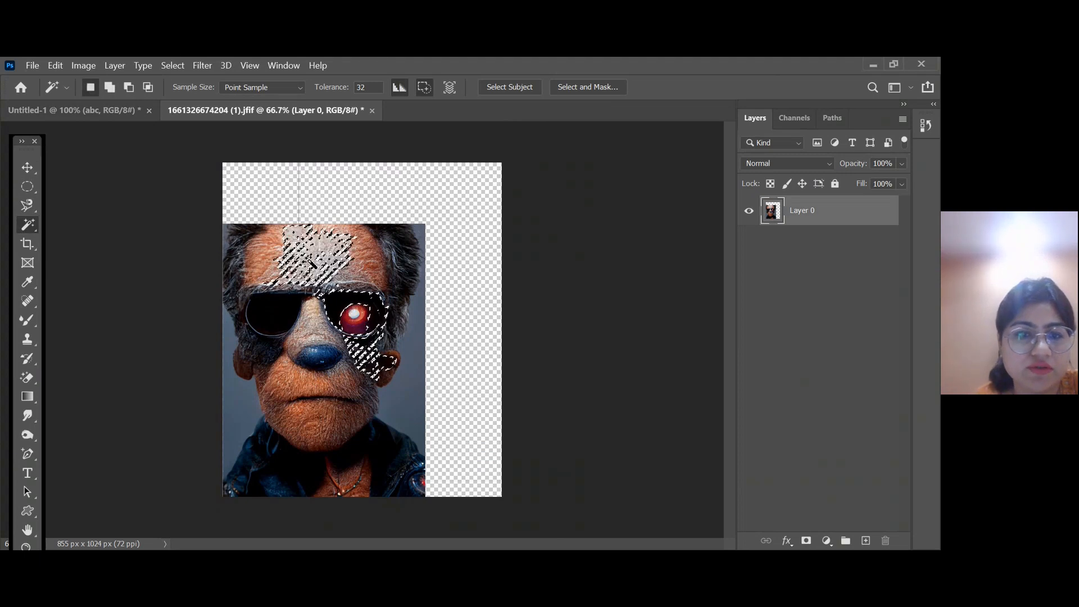
{"action": "left_click", "coordinate": [392, 260], "text": "shift"}
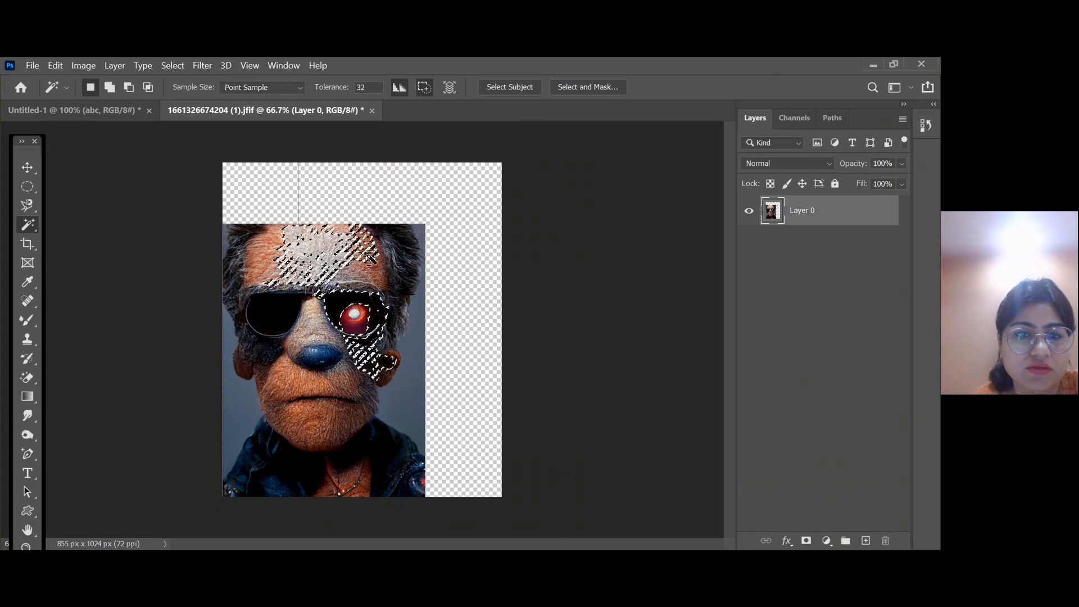
Add the dark hair on both sides of the head, the glowing eye's centre and the nose bridge to the Magic Wand selection
{"action": "left_click", "coordinate": [398, 262], "text": "shift"}
{"action": "left_click", "coordinate": [355, 314], "text": "shift"}
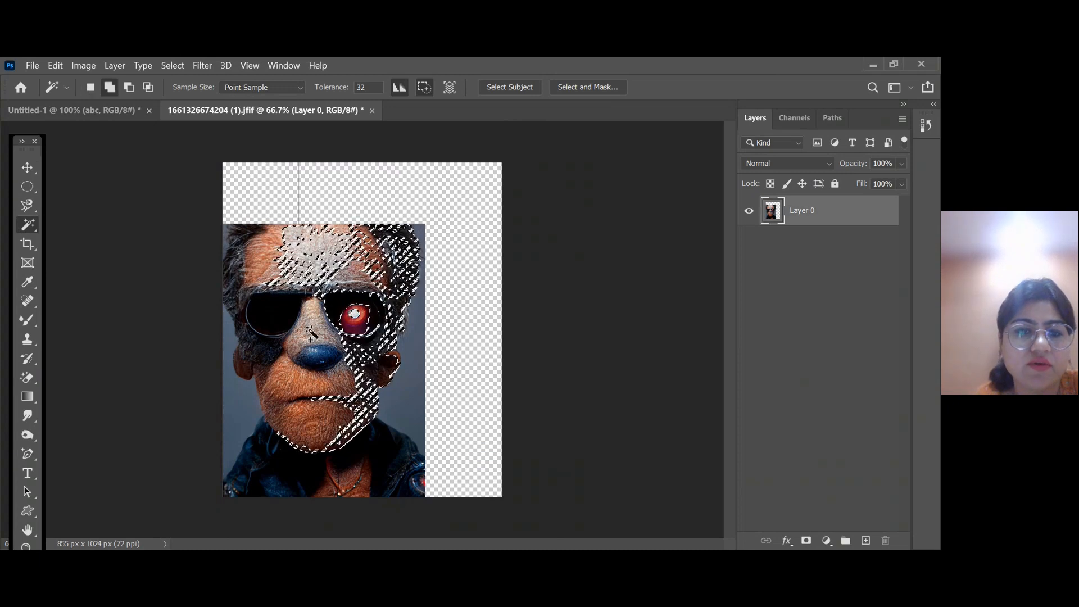
{"action": "left_click", "coordinate": [310, 332], "text": "shift"}
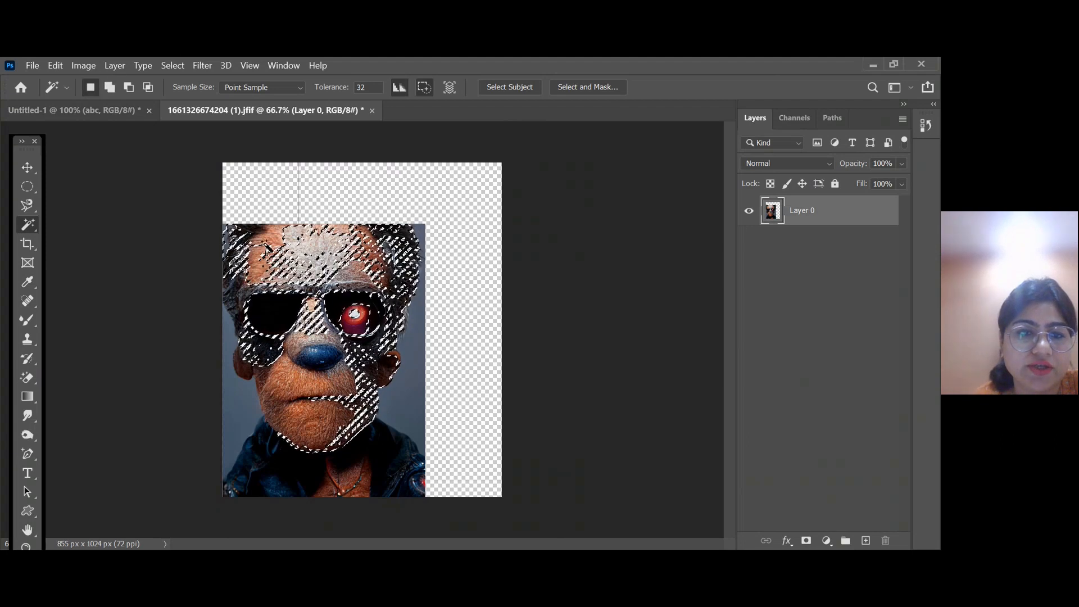
{"action": "left_click", "coordinate": [252, 241], "text": "shift"}
{"action": "left_click", "coordinate": [234, 286], "text": "shift"}
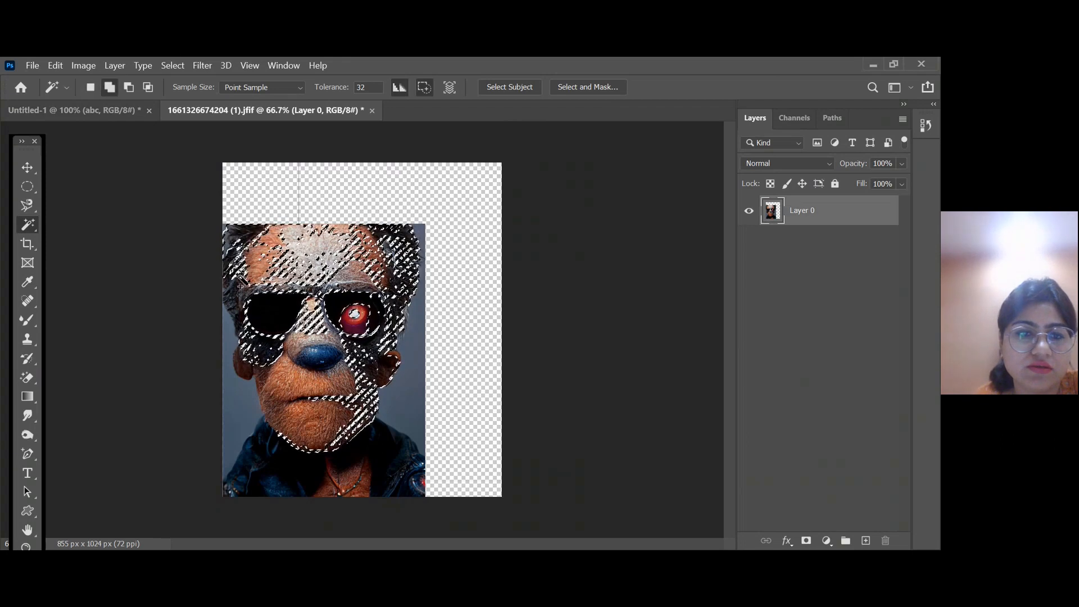
Add the nose, the red of the eye, the cheek and the chin to the selection, undoing one excess pick
{"action": "left_click", "coordinate": [314, 361], "text": "shift"}
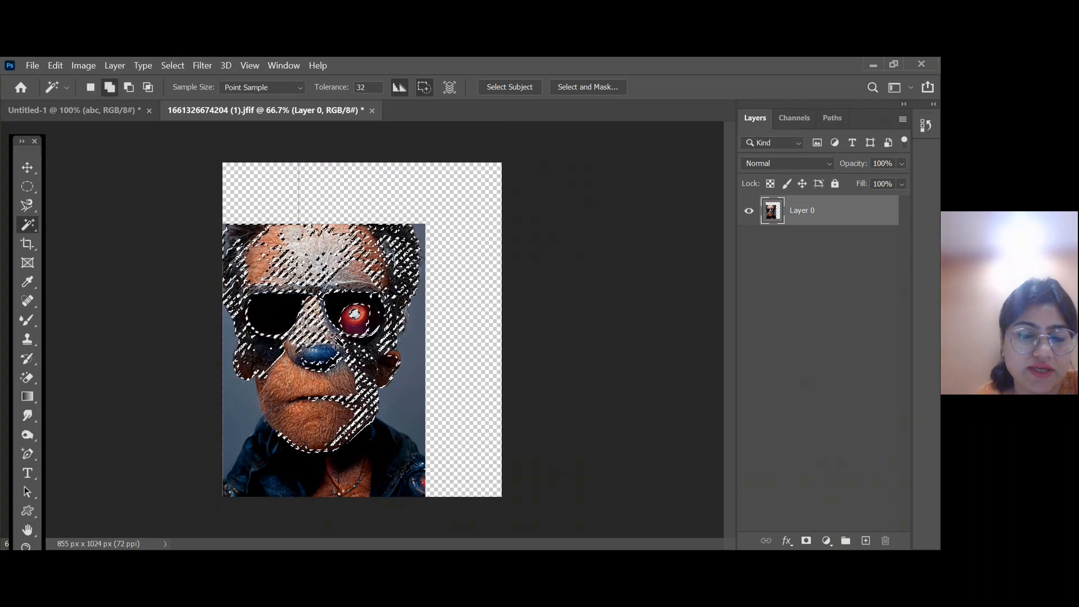
{"action": "left_click", "coordinate": [352, 314], "text": "shift"}
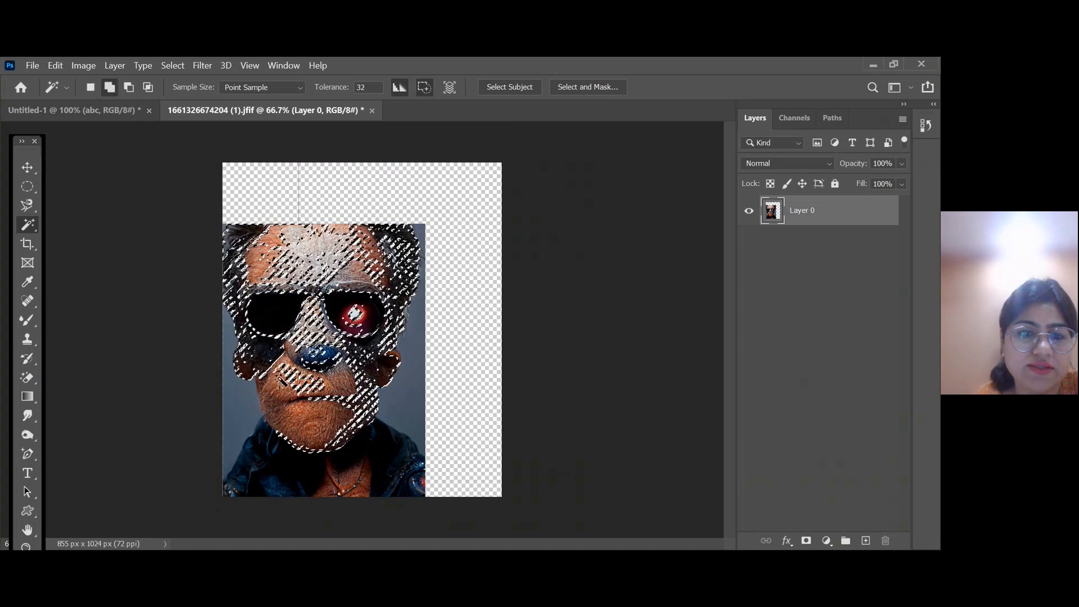
{"action": "left_click", "coordinate": [279, 378], "text": "shift"}
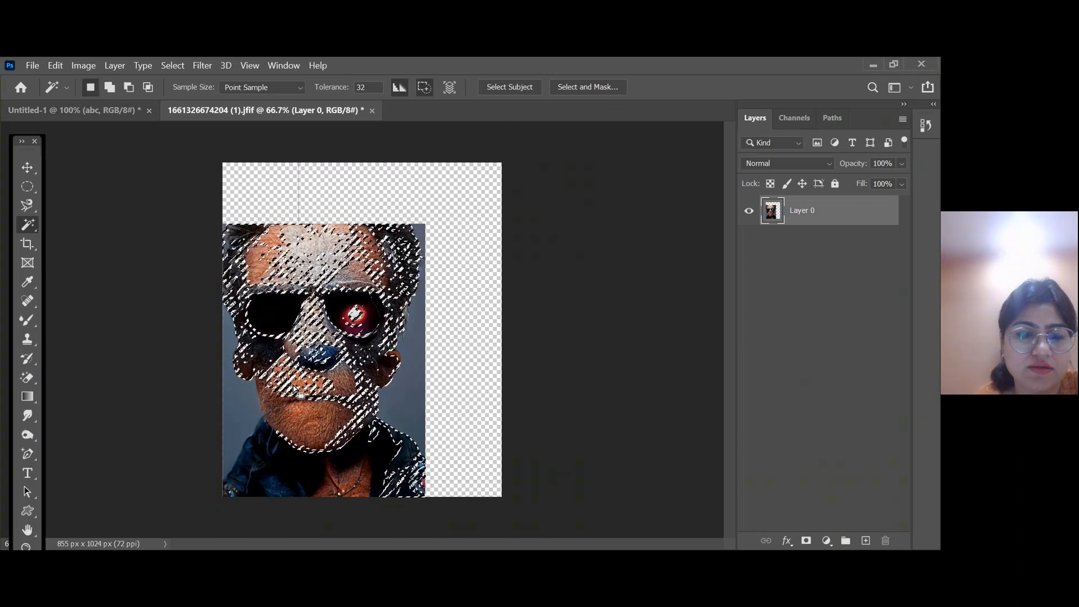
{"action": "key", "text": "ctrl+z"}
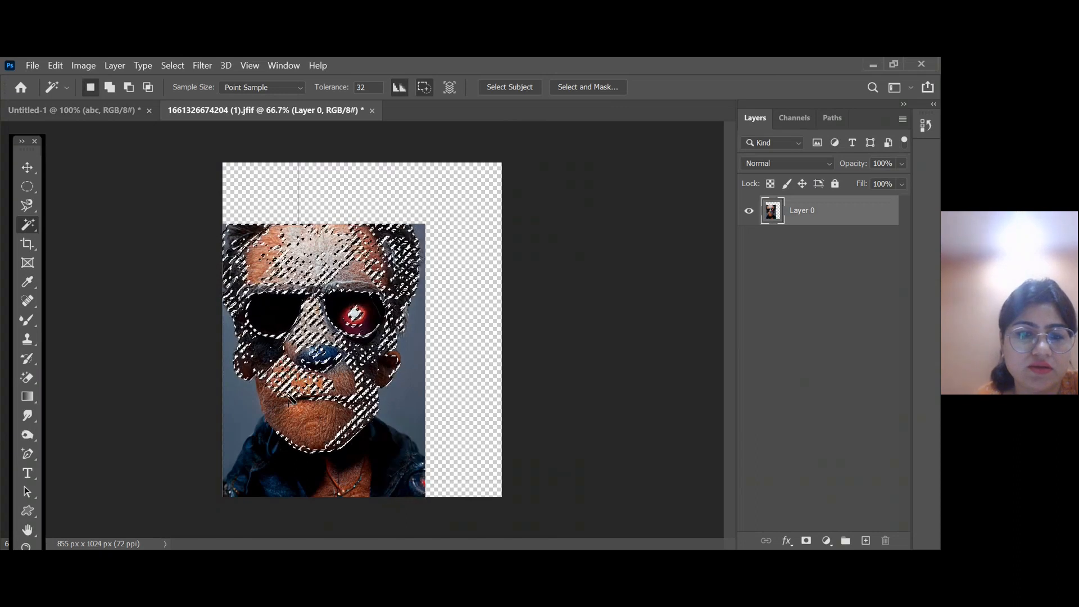
{"action": "left_click", "coordinate": [271, 395], "text": "shift"}
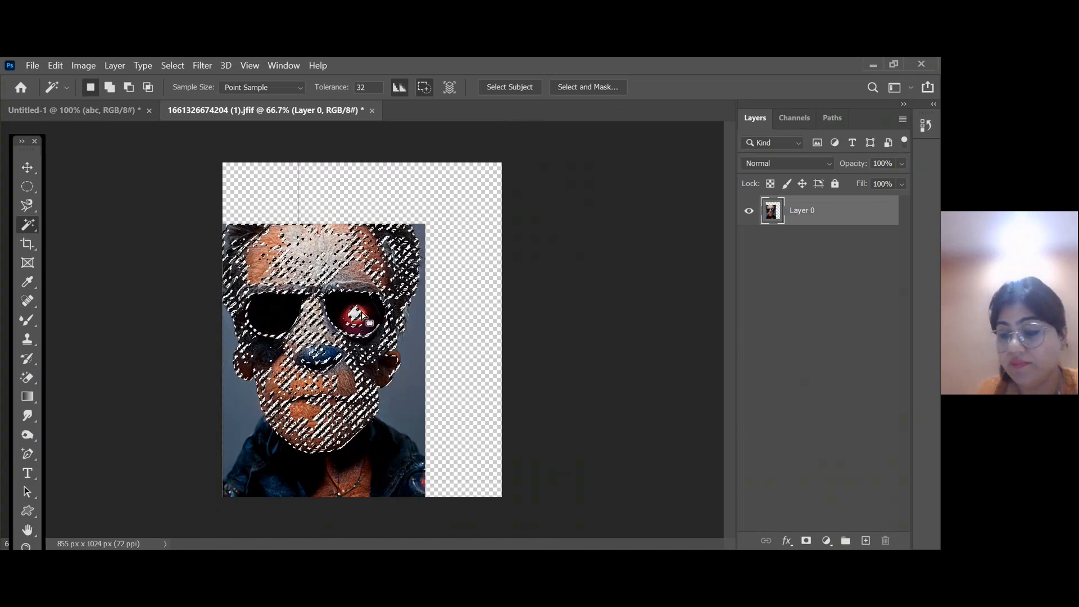
Extend the selection with the fur between the forehead and the hair, using Add to selection mode
{"action": "key", "text": "ctrl+plus"}
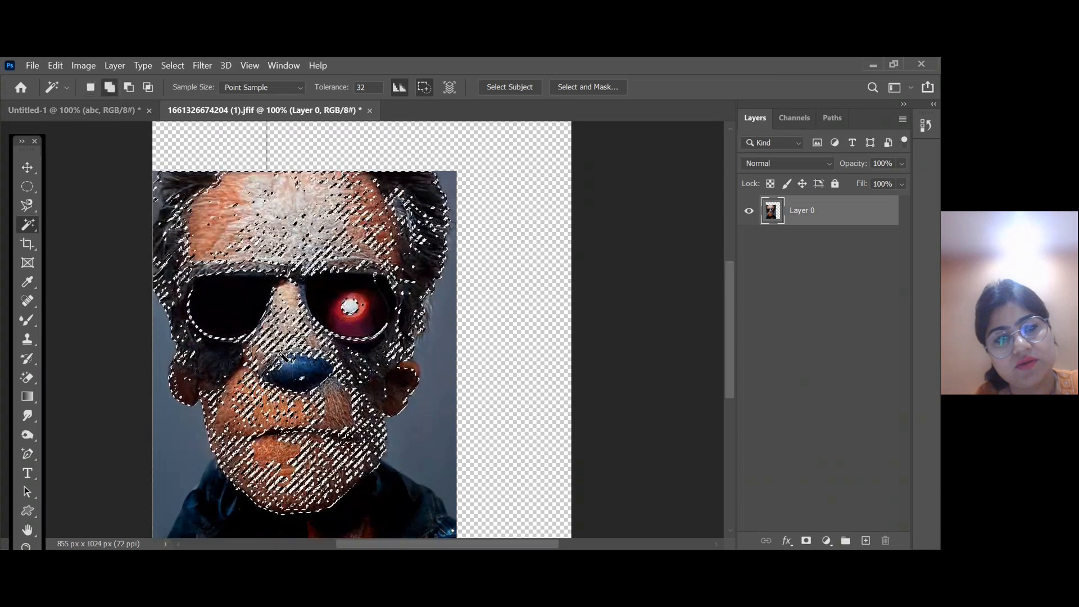
{"action": "left_click", "coordinate": [110, 87]}
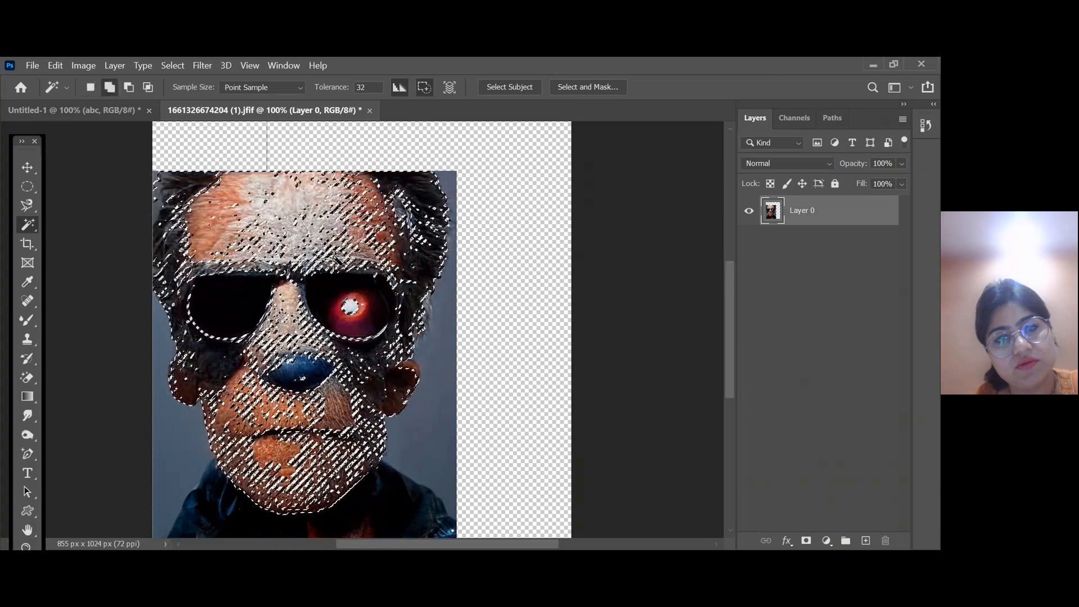
{"action": "left_click", "coordinate": [398, 220]}
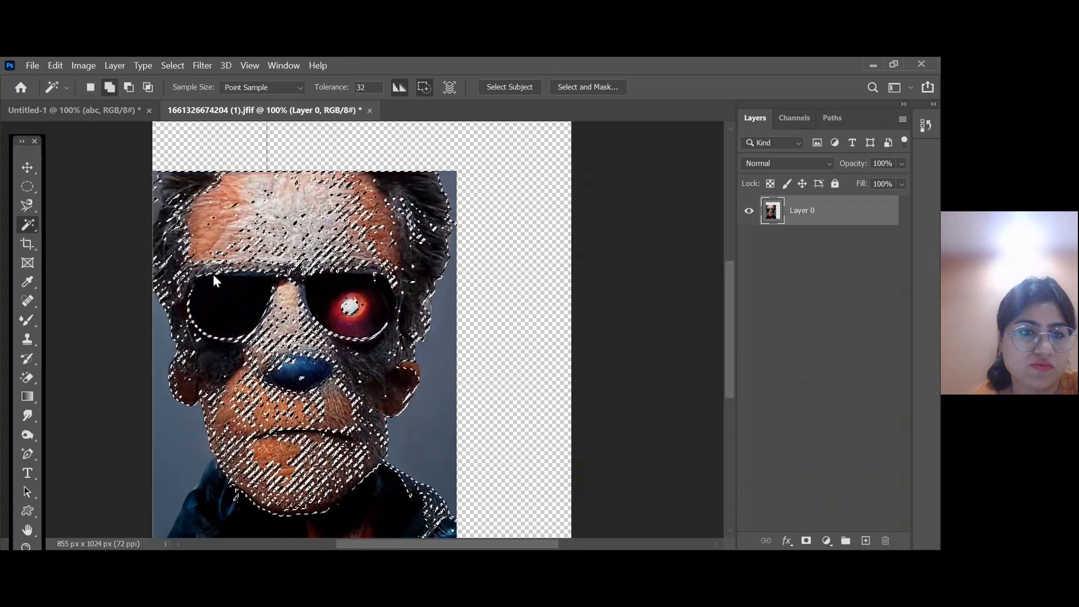
{"action": "key", "text": "shift"}
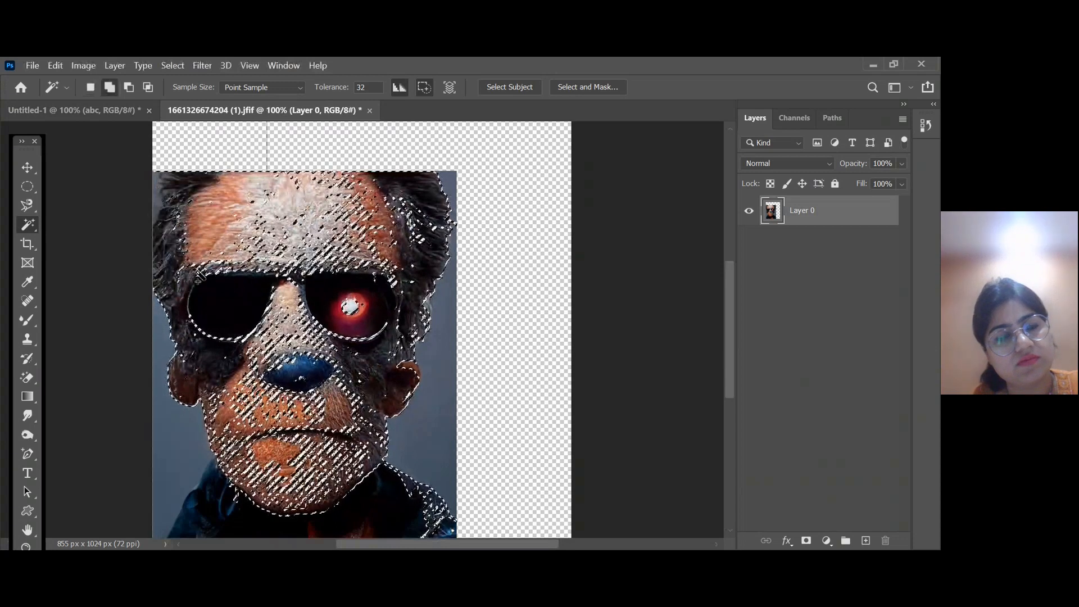
Try moving the selected face area with the Move Tool and return to the Magic Wand Tool
{"action": "left_click", "coordinate": [20, 165]}
{"action": "left_click_drag", "start_coordinate": [237, 288], "coordinate": [201, 309]}
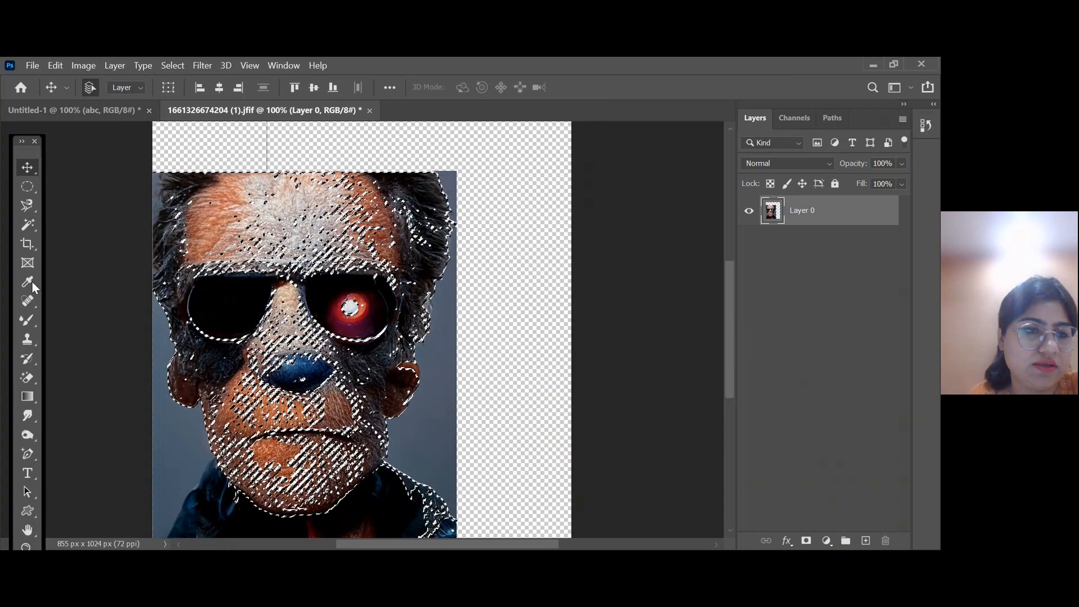
{"action": "left_click_drag", "start_coordinate": [34, 226], "coordinate": [93, 256]}
Add the dark fur beside the glowing eye and the fur near the mouth to the selection
{"action": "key", "text": "shift"}
{"action": "key", "text": "shift"}
{"action": "key", "text": "shift"}
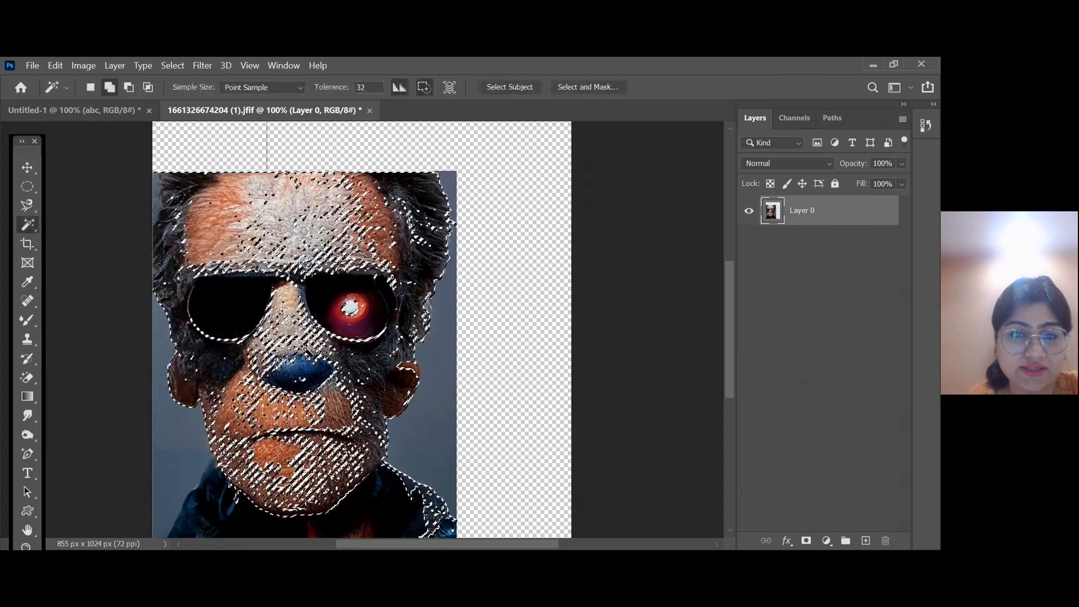
{"action": "key", "text": "shift"}
{"action": "key", "text": "shift"}
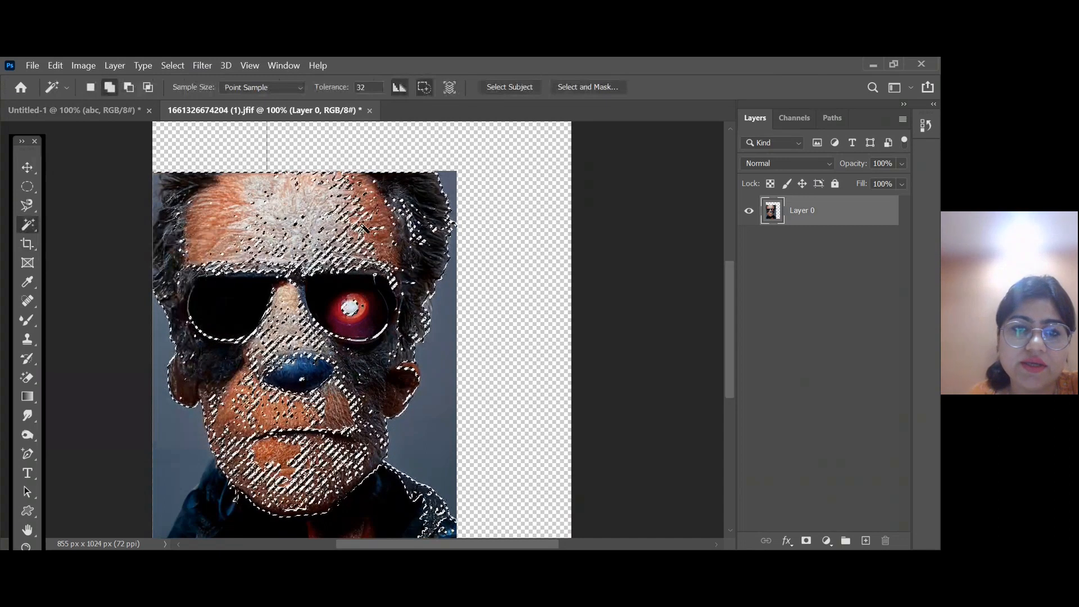
{"action": "key", "text": "shift"}
{"action": "key", "text": "shift"}
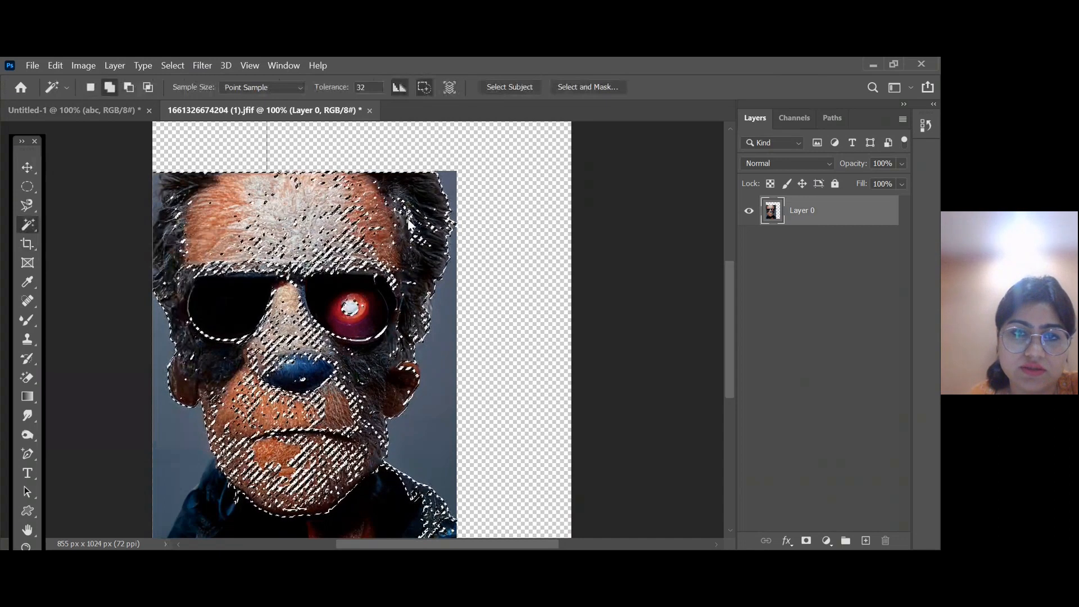
{"action": "key", "text": "shift"}
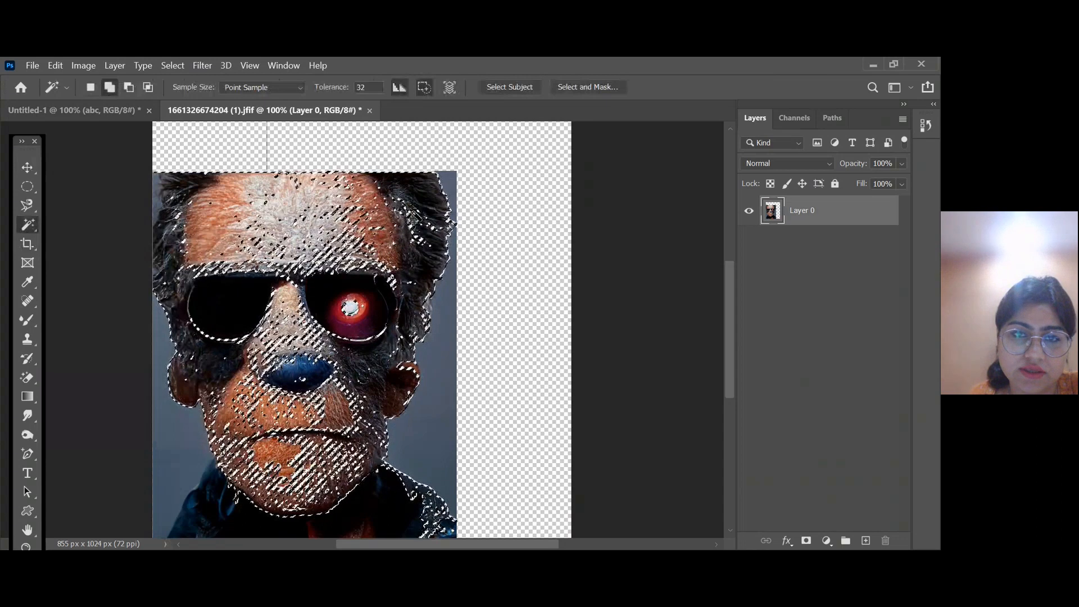
{"action": "key", "text": "shift"}
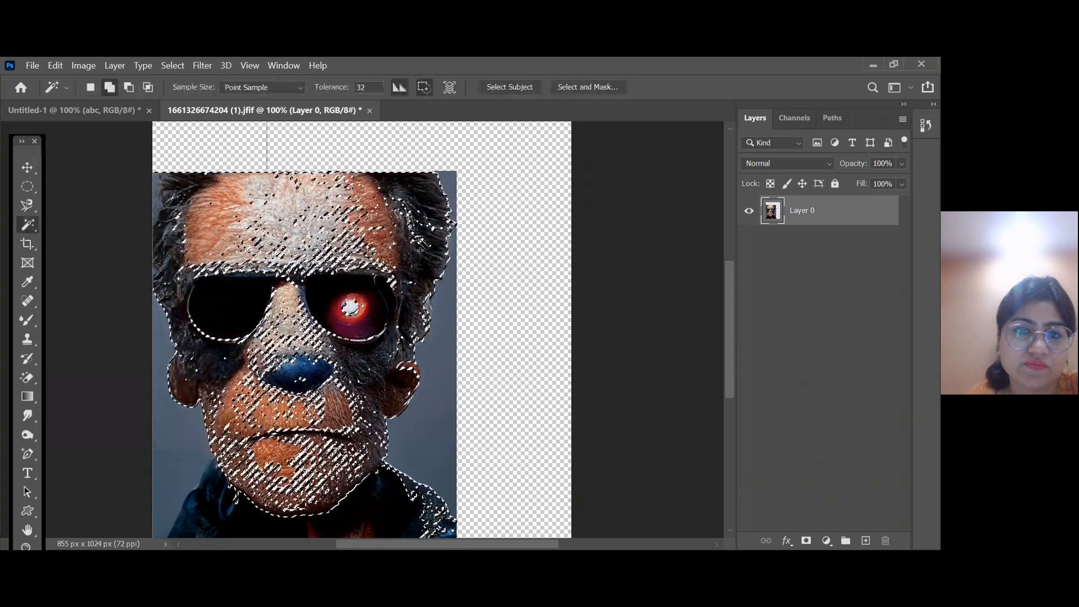
{"action": "left_click", "coordinate": [413, 309], "text": "shift"}
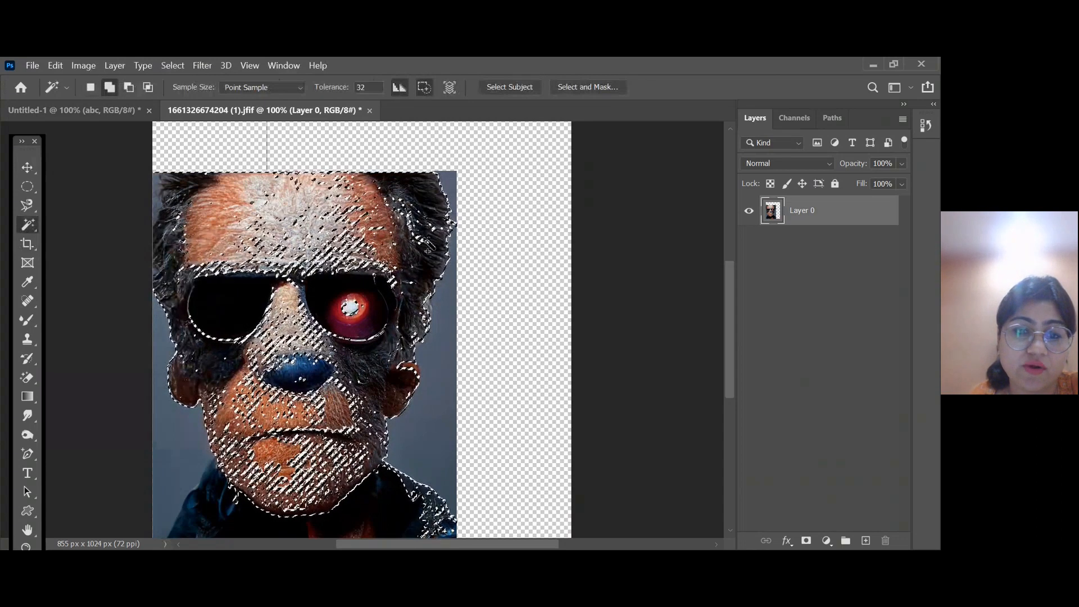
{"action": "left_click", "coordinate": [338, 411], "text": "shift"}
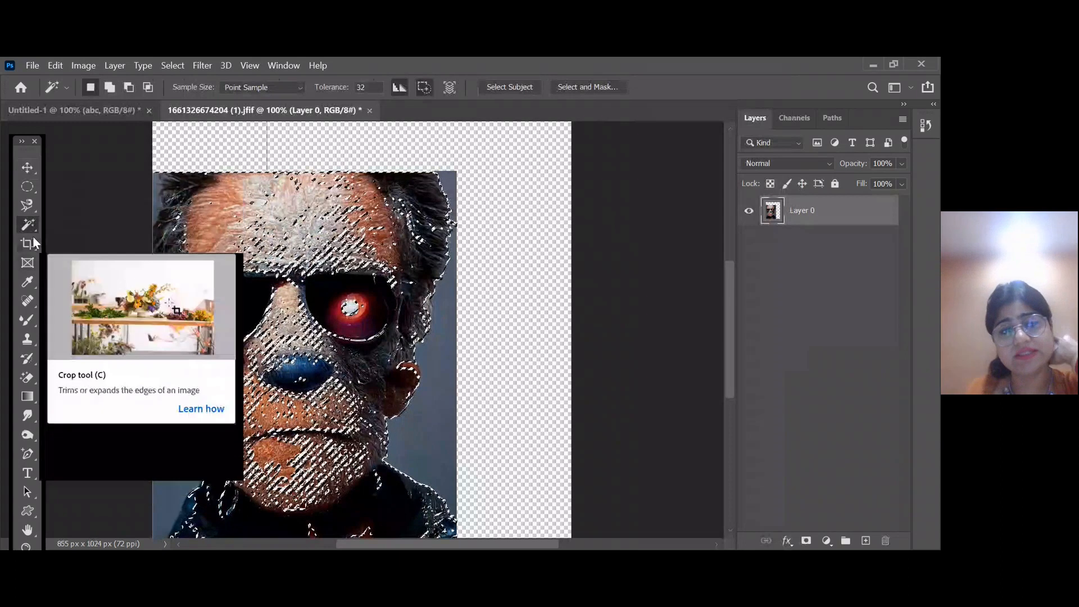
Try clearing the selection and sampling the forehead fur above the sunglasses with the Magic Wand Tool
{"action": "right_click", "coordinate": [24, 227]}
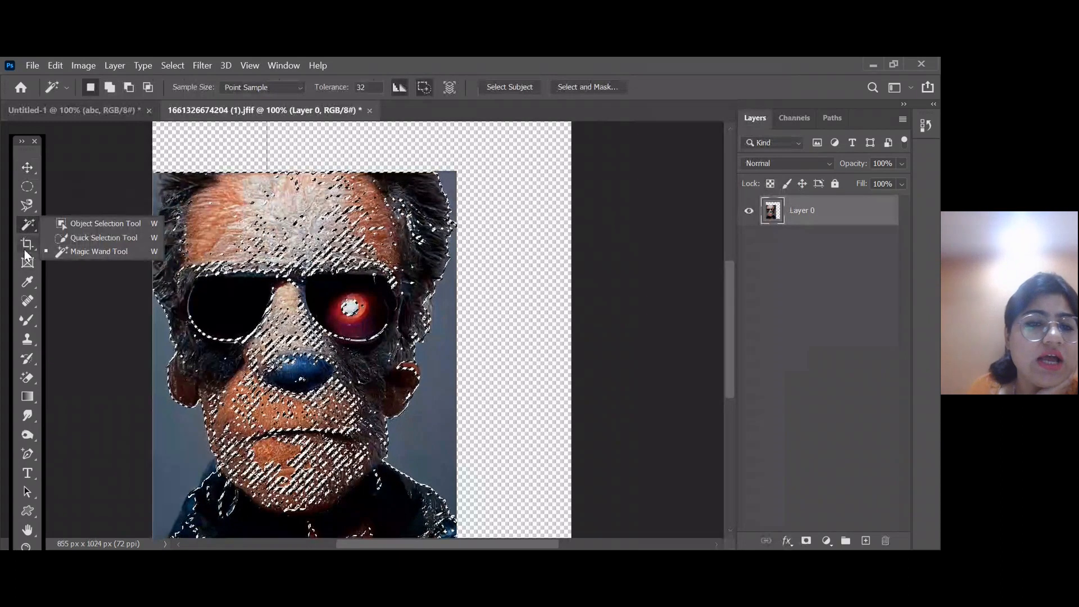
{"action": "key", "text": "ctrl+d"}
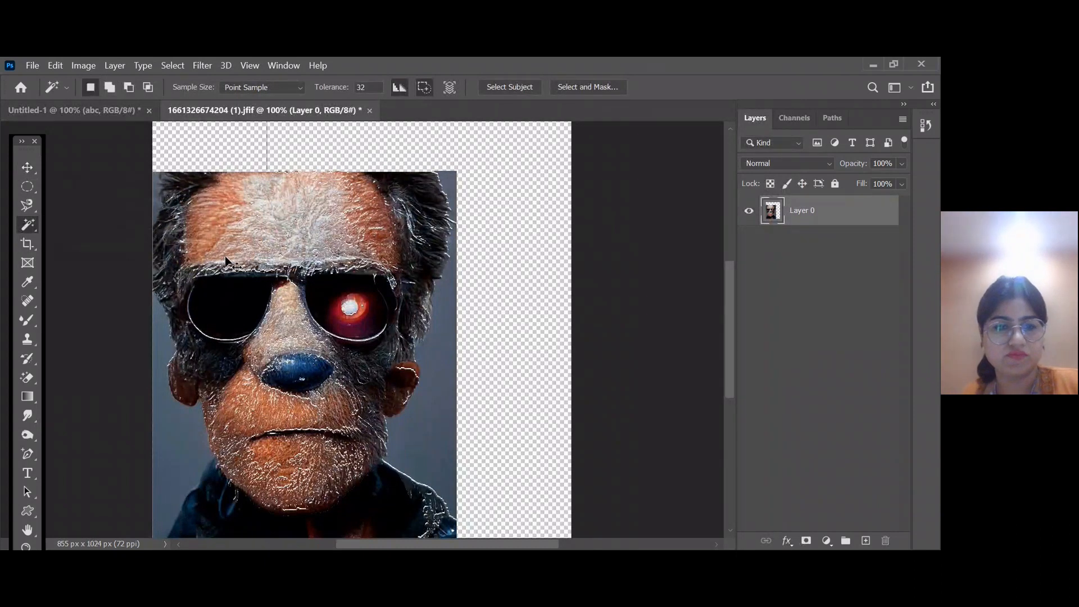
{"action": "left_click", "coordinate": [226, 258]}
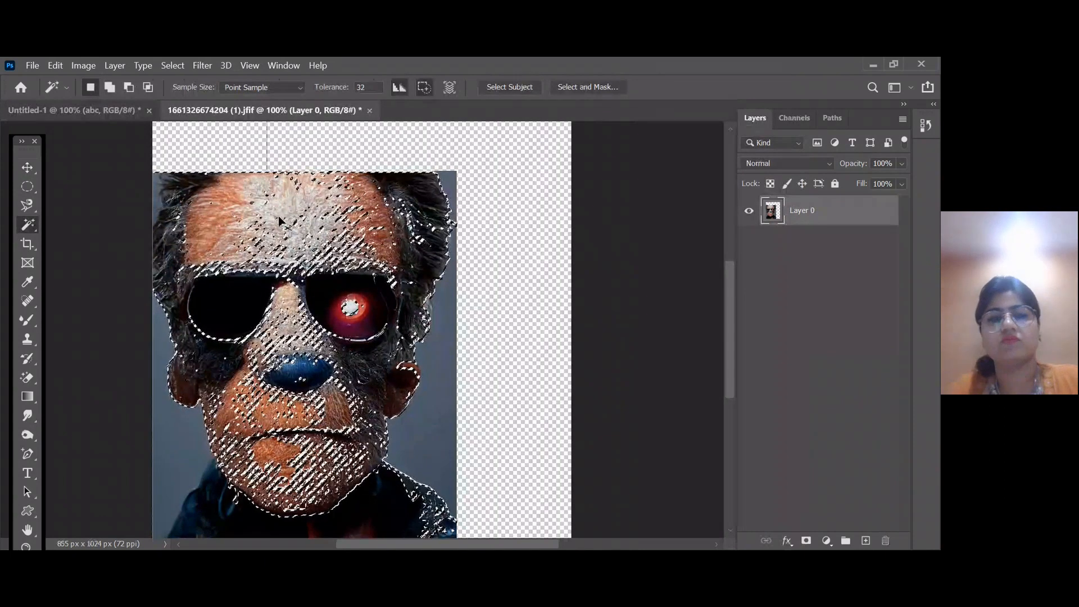
{"action": "key", "text": "ctrl+o"}
{"action": "scroll", "coordinate": [261, 307], "scroll_direction": "down", "scroll_amount": 5}
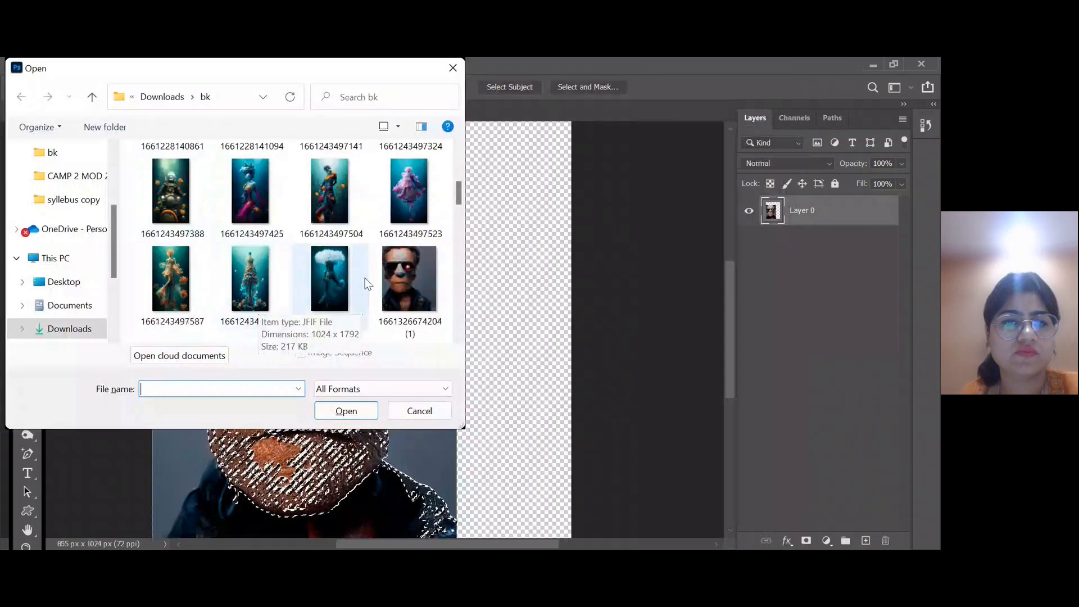
{"action": "scroll", "coordinate": [347, 282], "scroll_direction": "down", "scroll_amount": 2}
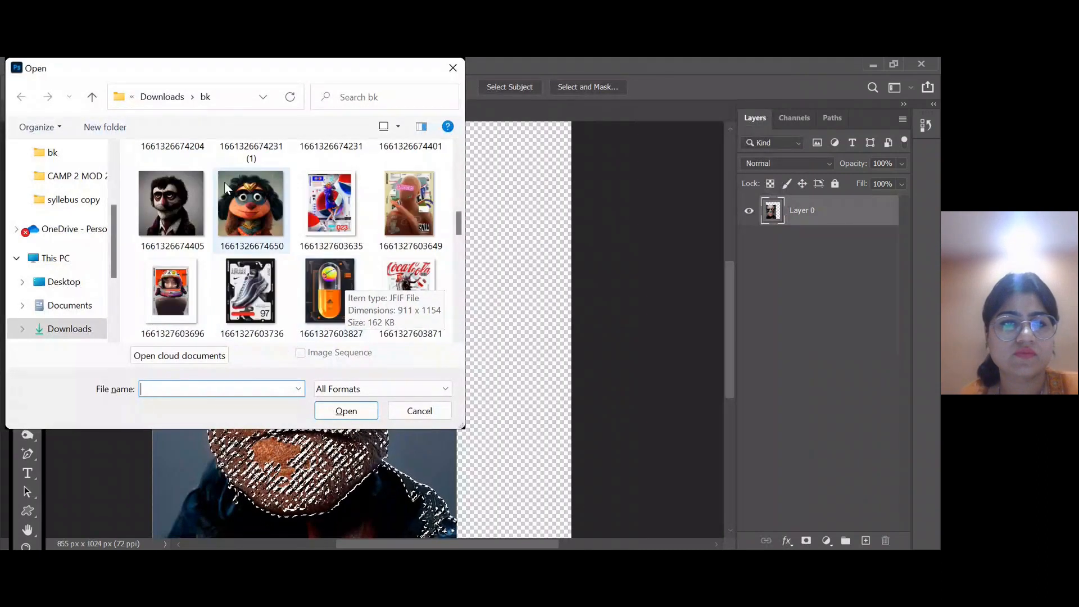
{"action": "double_click", "coordinate": [188, 209]}
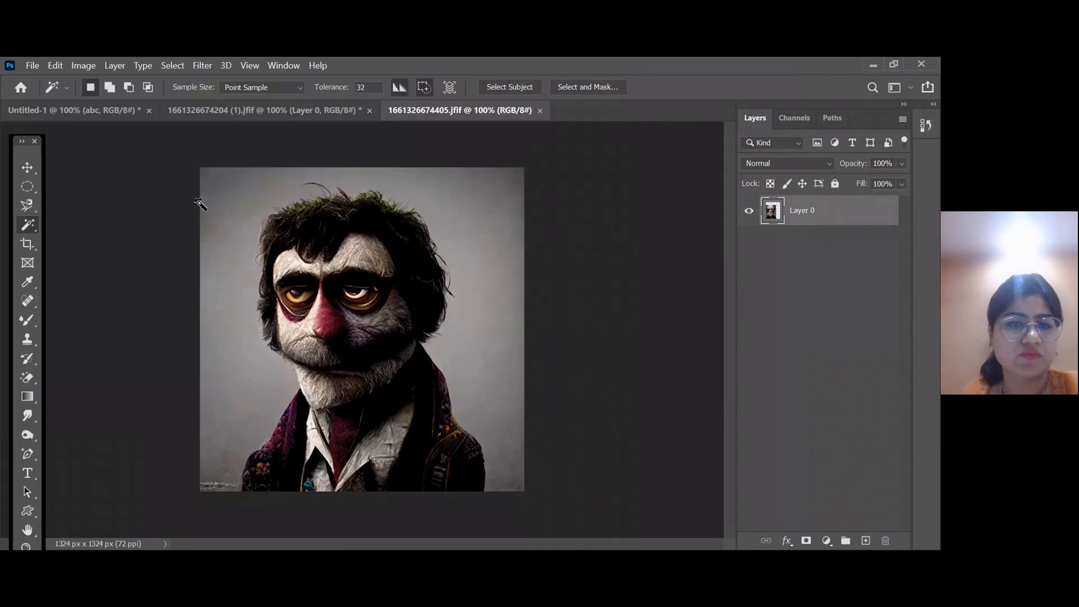
Crop the picture tightly around the character's head with the Crop Tool
{"action": "left_click", "coordinate": [29, 243]}
{"action": "left_click", "coordinate": [76, 245]}
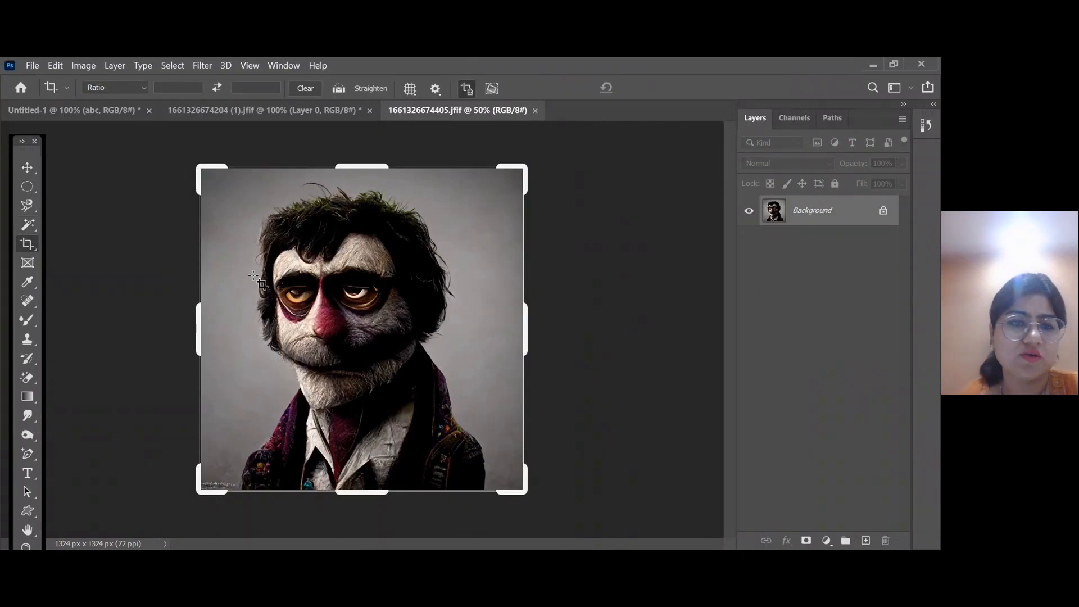
{"action": "left_click_drag", "start_coordinate": [246, 197], "coordinate": [451, 395]}
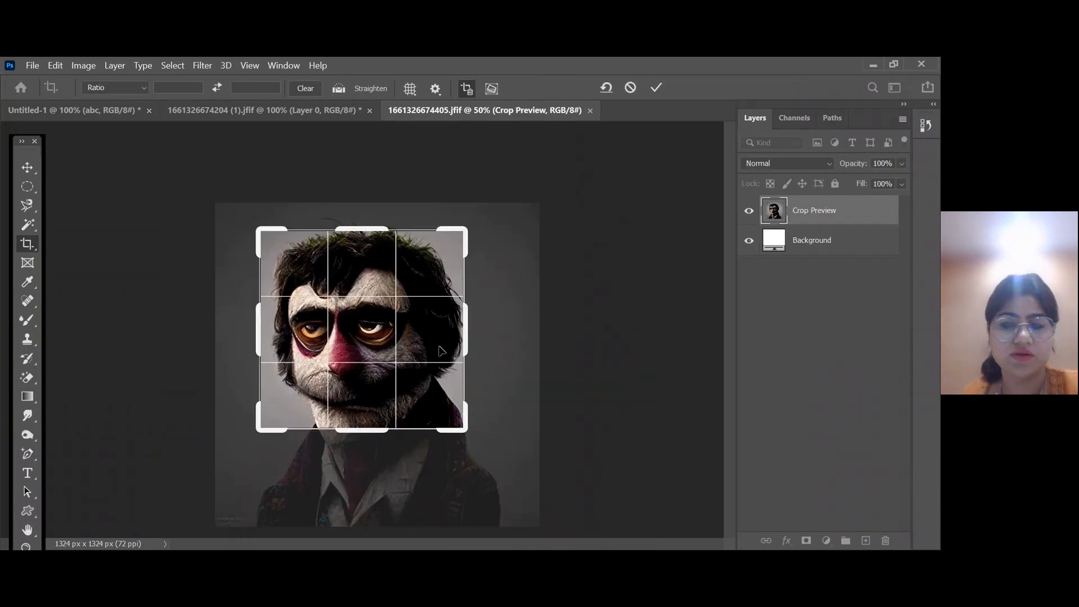
{"action": "key", "text": "Return"}
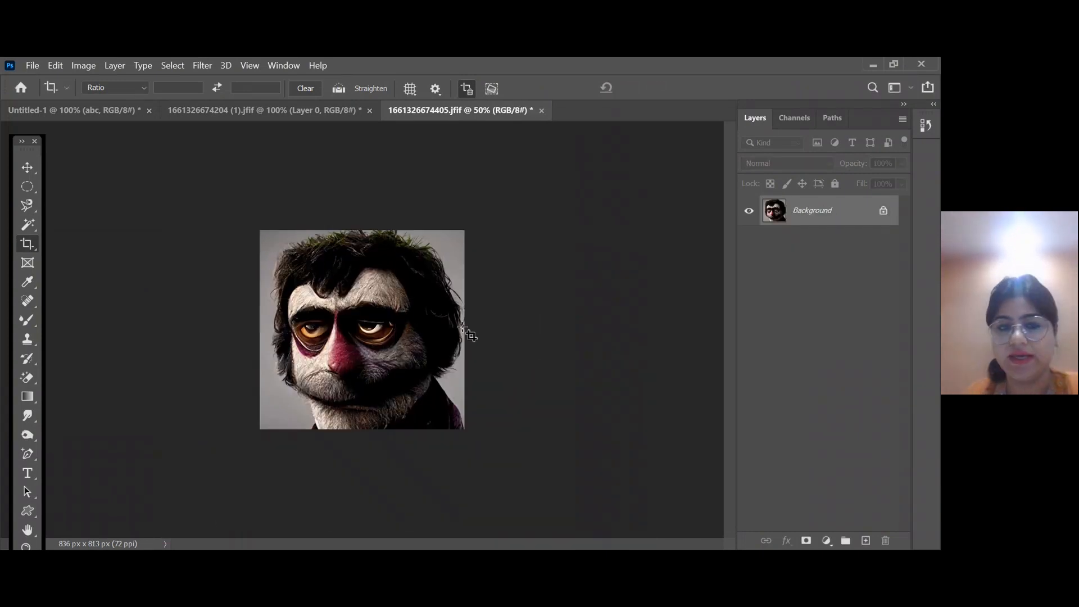
Undo the head crop and commit the crop frame around the full picture
{"action": "left_click", "coordinate": [318, 112]}
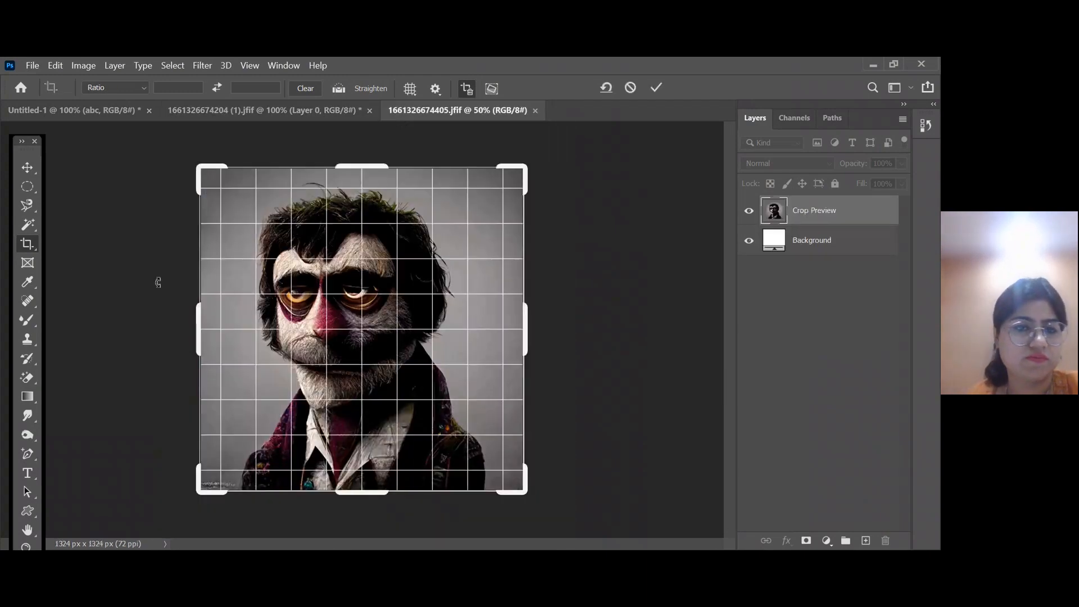
{"action": "left_click", "coordinate": [158, 282]}
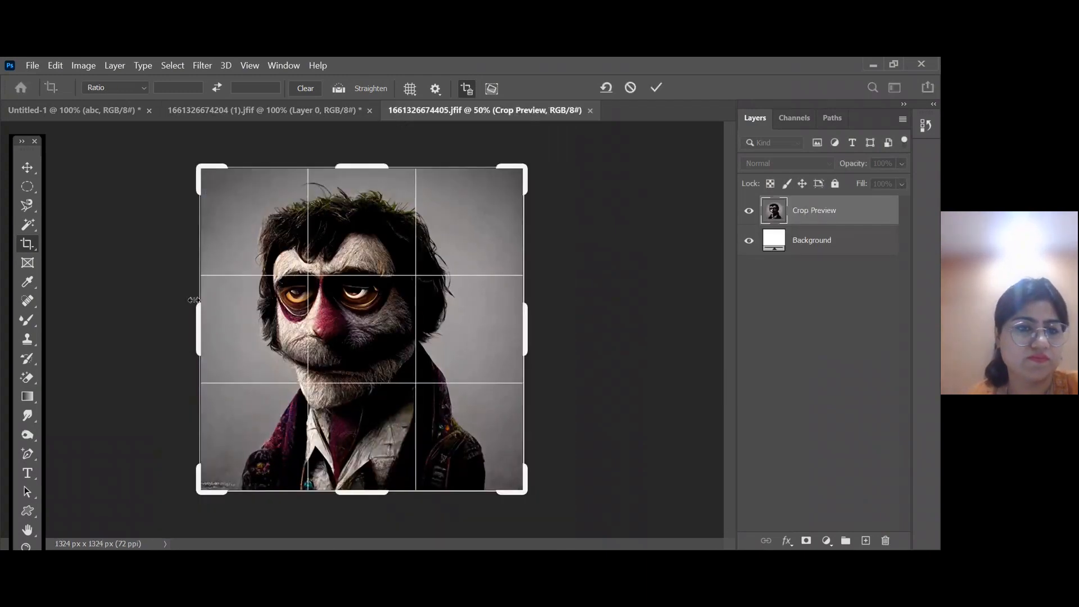
{"action": "key", "text": "Return"}
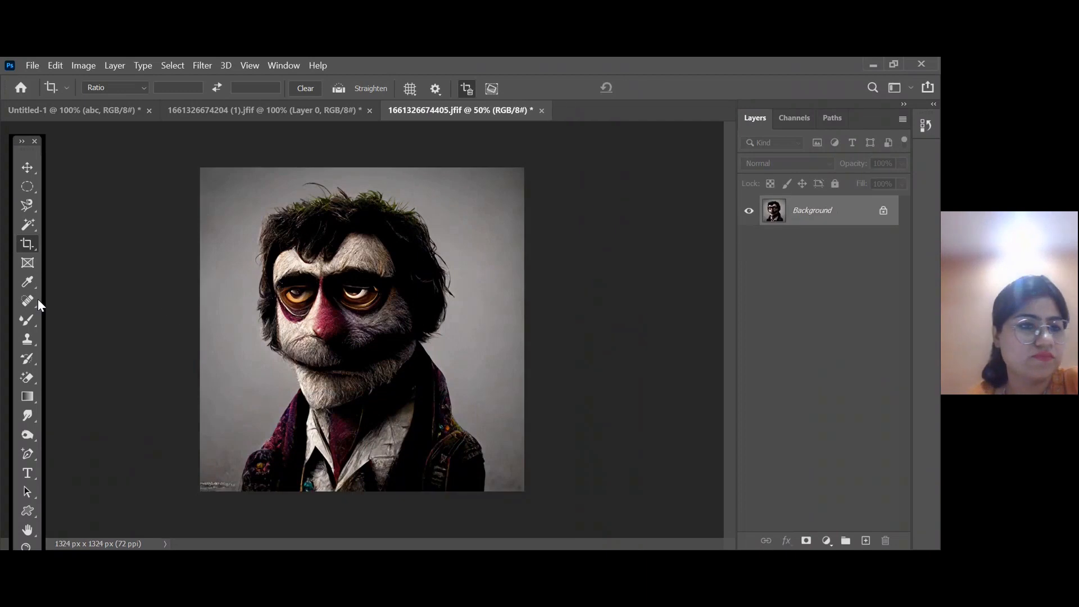
Outline the character's hair with a four-corner frame using the Perspective Crop Tool
{"action": "right_click", "coordinate": [24, 247]}
{"action": "left_click", "coordinate": [69, 253]}
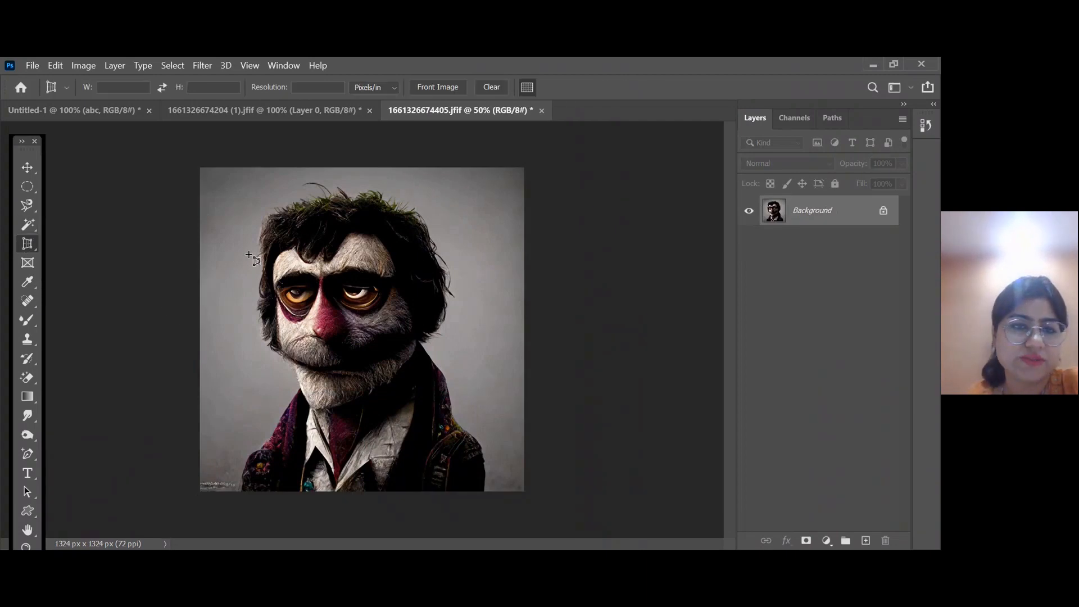
{"action": "left_click", "coordinate": [261, 246]}
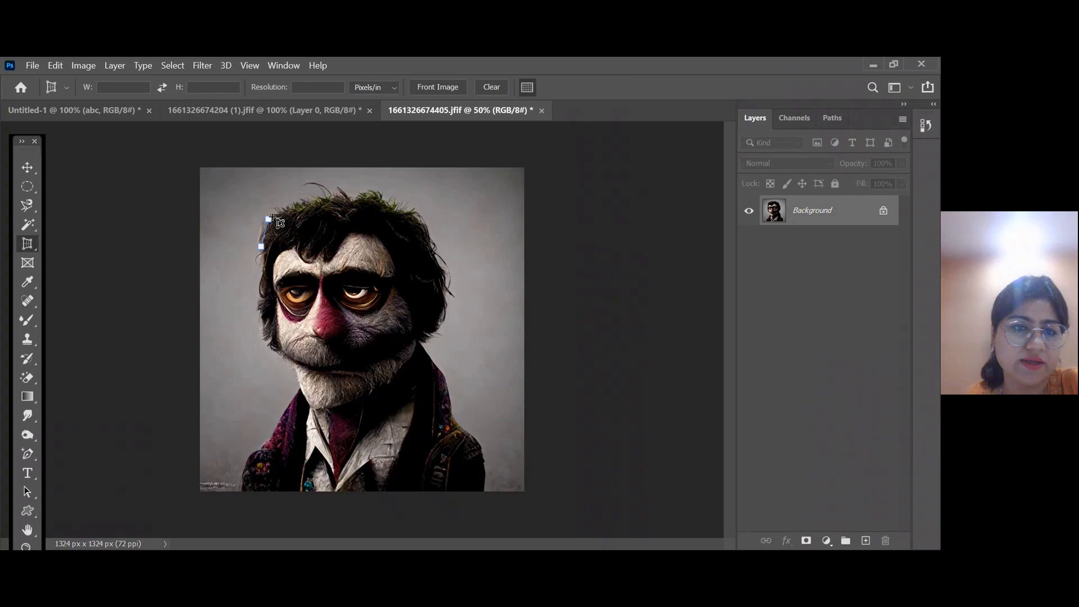
{"action": "left_click", "coordinate": [269, 219]}
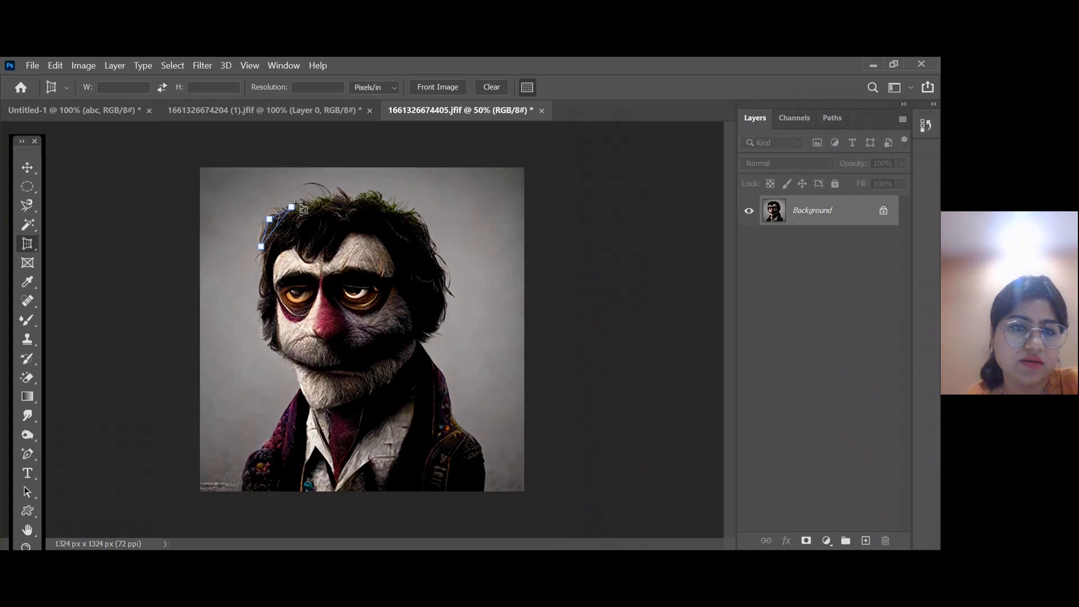
{"action": "left_click", "coordinate": [362, 195]}
{"action": "left_click_drag", "start_coordinate": [435, 249], "coordinate": [416, 217]}
{"action": "left_click", "coordinate": [416, 211]}
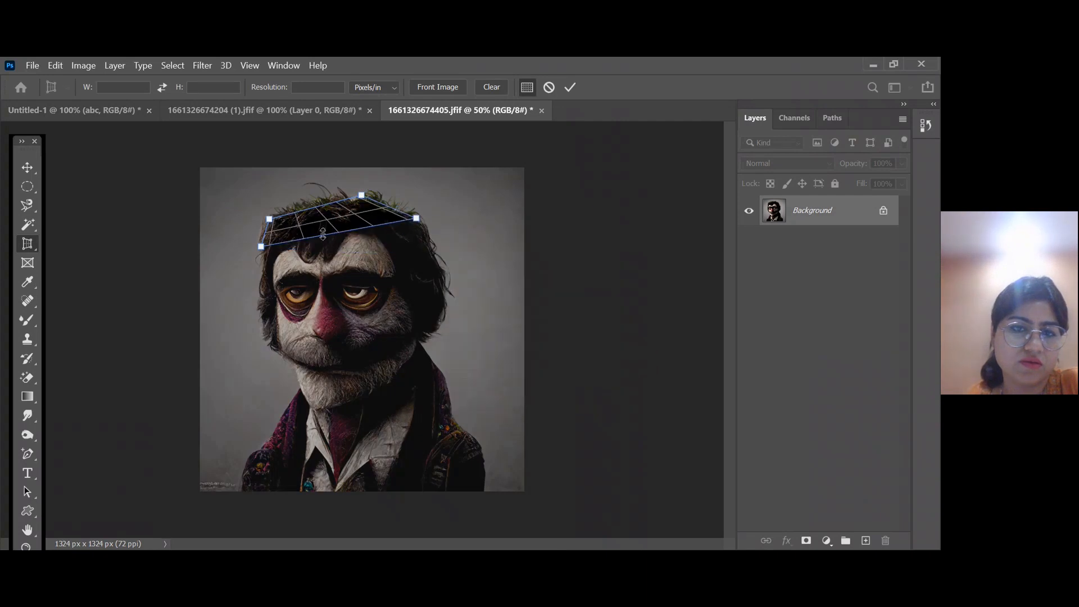
Enlarge the perspective crop frame around the character's whole head, apply the crop and undo it
{"action": "left_click_drag", "start_coordinate": [323, 233], "coordinate": [340, 290]}
{"action": "left_click_drag", "start_coordinate": [569, 280], "coordinate": [443, 278]}
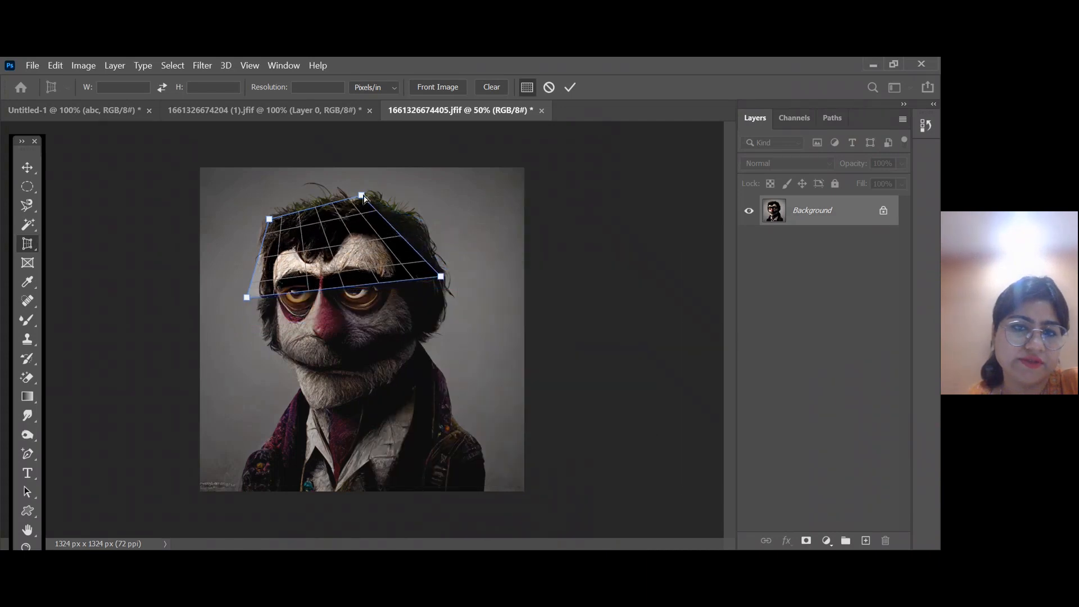
{"action": "left_click_drag", "start_coordinate": [364, 197], "coordinate": [435, 202]}
{"action": "left_click_drag", "start_coordinate": [349, 208], "coordinate": [350, 186]}
{"action": "left_click_drag", "start_coordinate": [358, 285], "coordinate": [392, 387]}
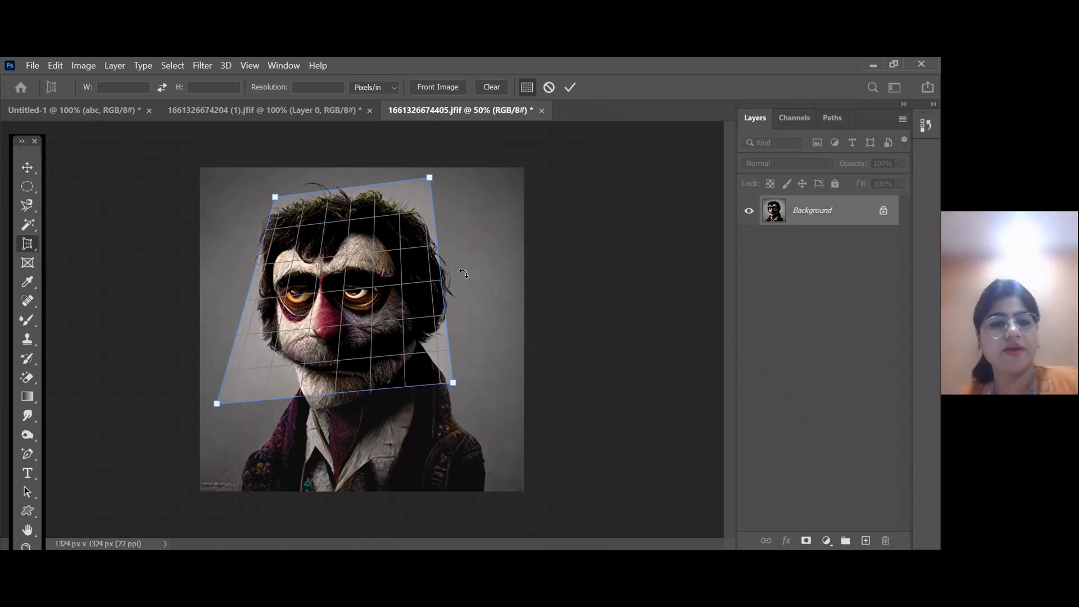
{"action": "key", "text": "Return"}
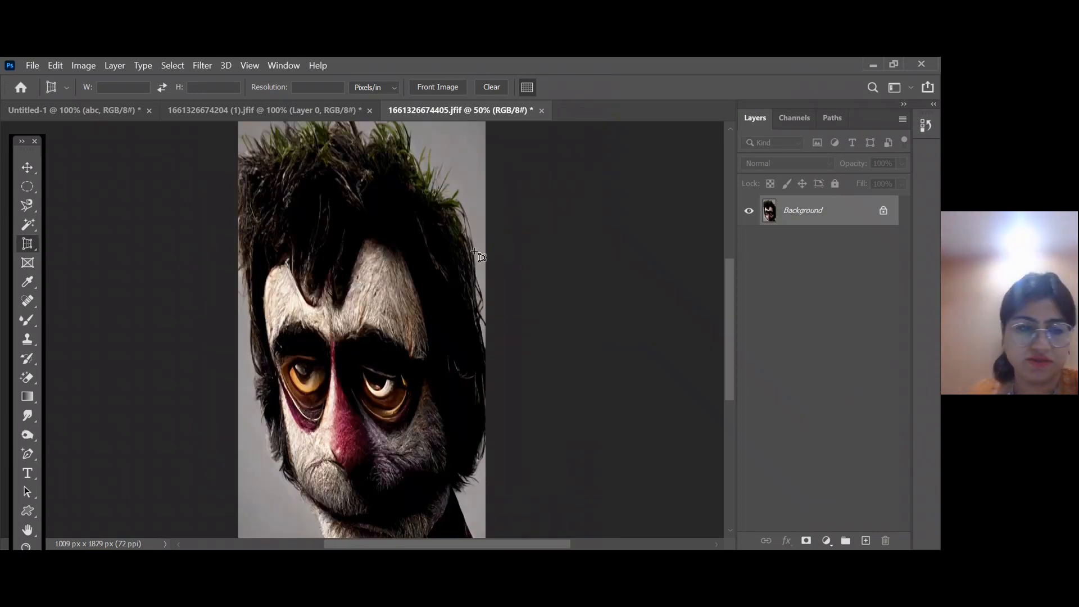
{"action": "key", "text": "ctrl+z"}
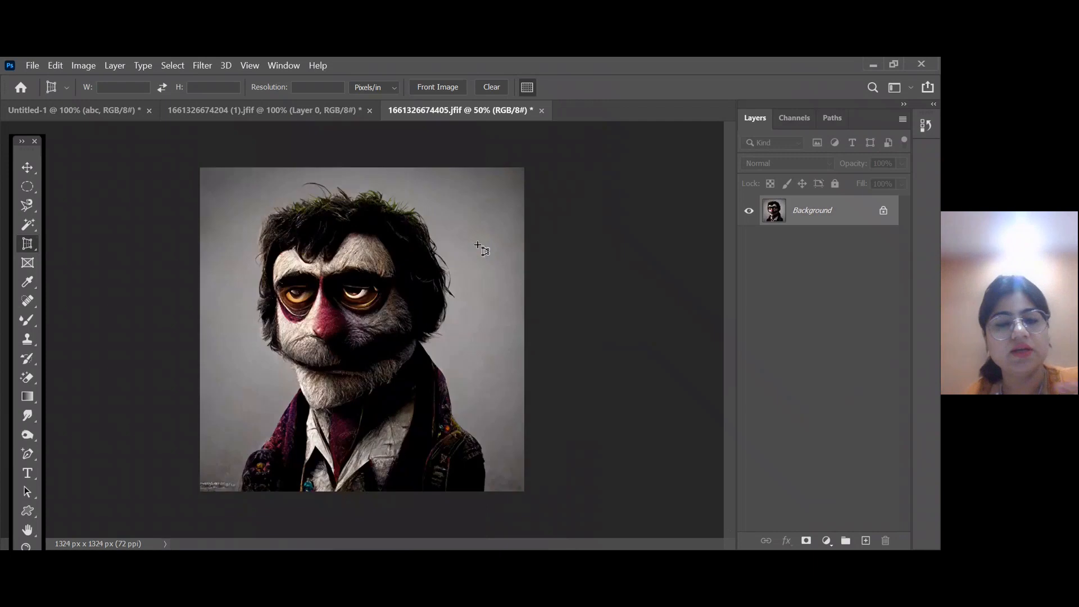
{"action": "right_click", "coordinate": [29, 242]}
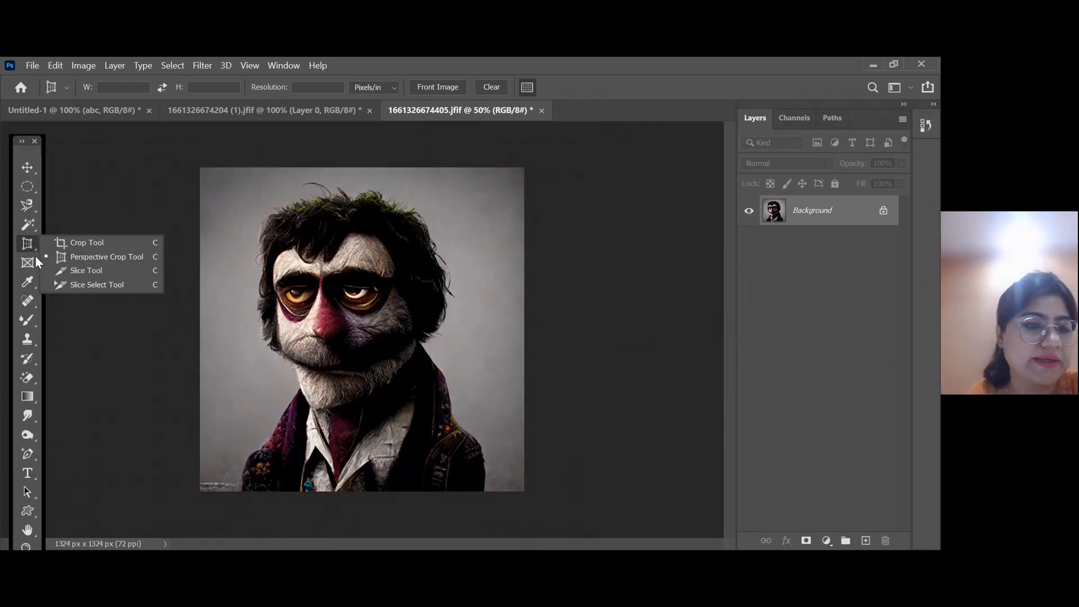
{"action": "left_click", "coordinate": [28, 263]}
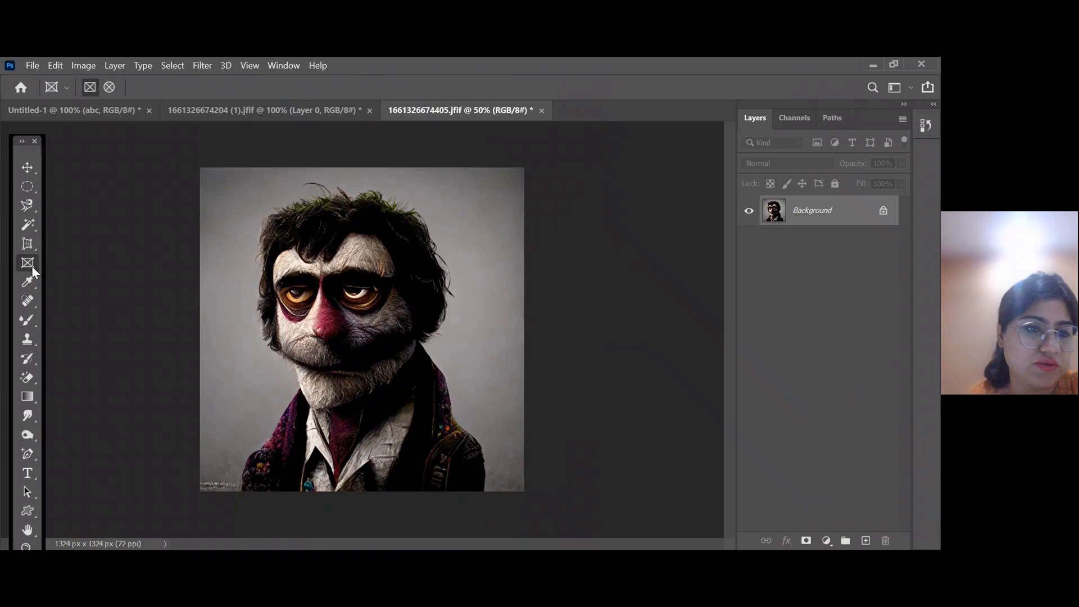
{"action": "left_click", "coordinate": [173, 255]}
{"action": "key", "text": "Return"}
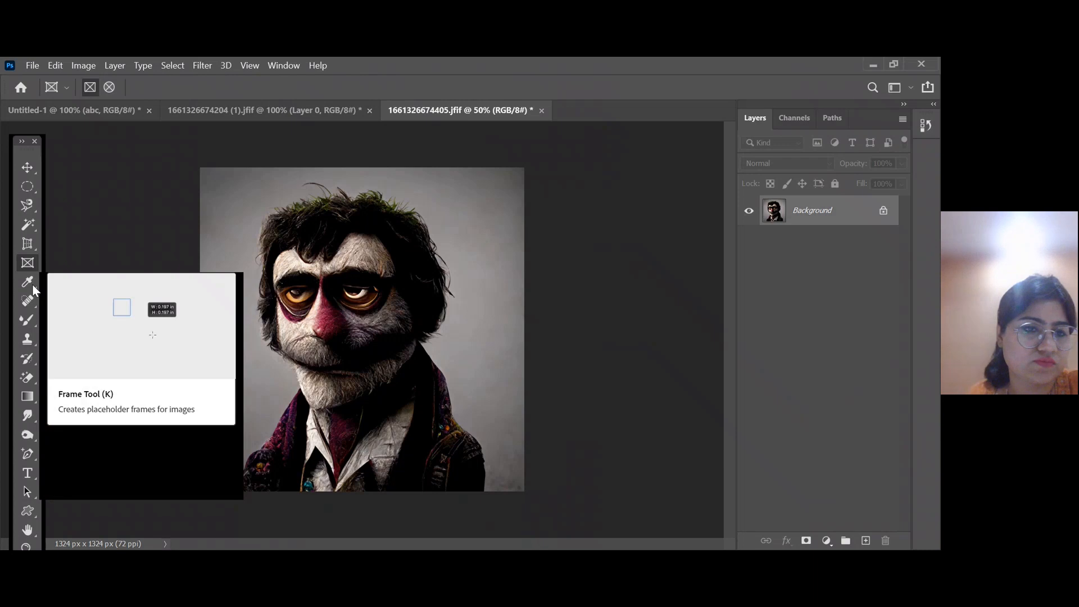
Unlock the Background layer and sample colours from the grey backdrop and the character with the Eyedropper Tool
{"action": "left_click", "coordinate": [28, 280]}
{"action": "right_click", "coordinate": [36, 285]}
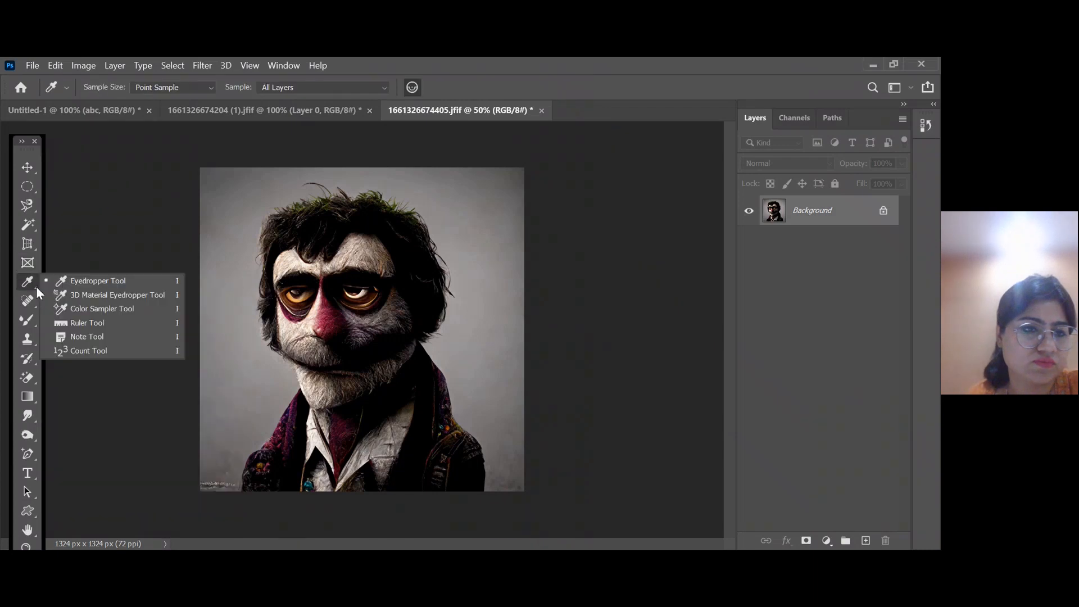
{"action": "left_click", "coordinate": [78, 279]}
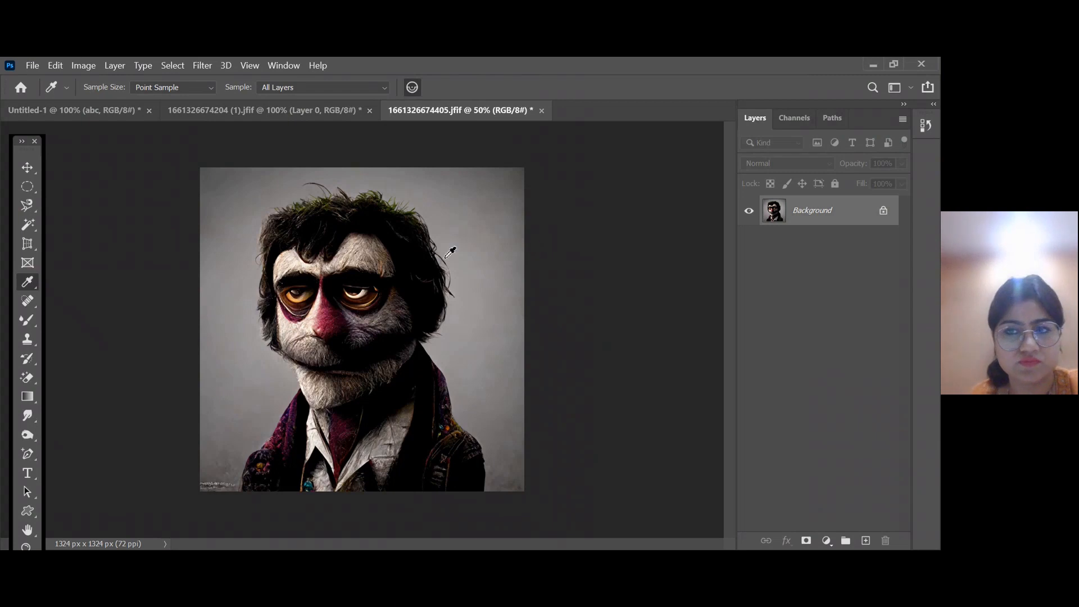
{"action": "left_click", "coordinate": [883, 213]}
{"action": "left_click", "coordinate": [489, 236]}
{"action": "left_click", "coordinate": [480, 246]}
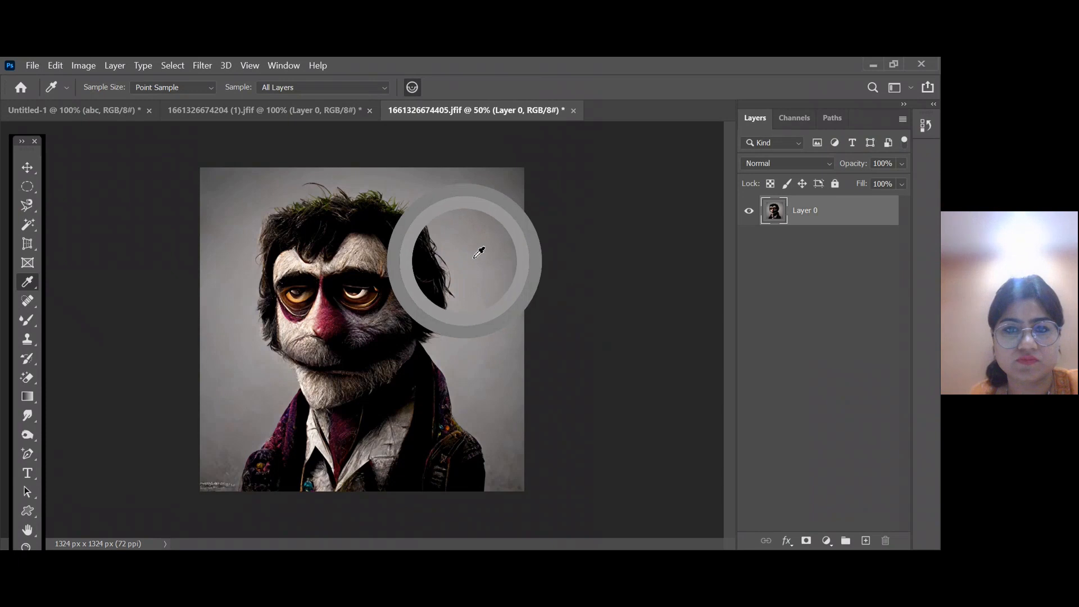
{"action": "left_click_drag", "start_coordinate": [474, 260], "coordinate": [381, 276]}
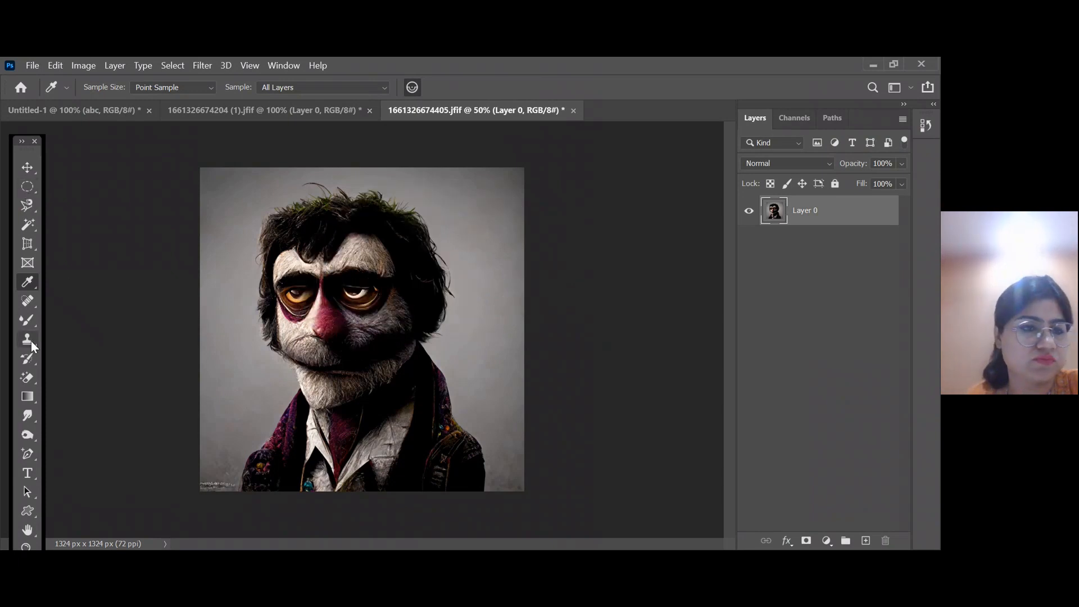
Erase a small patch of grey backdrop left of the character's face with the Eraser Tool
{"action": "left_click_drag", "start_coordinate": [31, 341], "coordinate": [83, 339]}
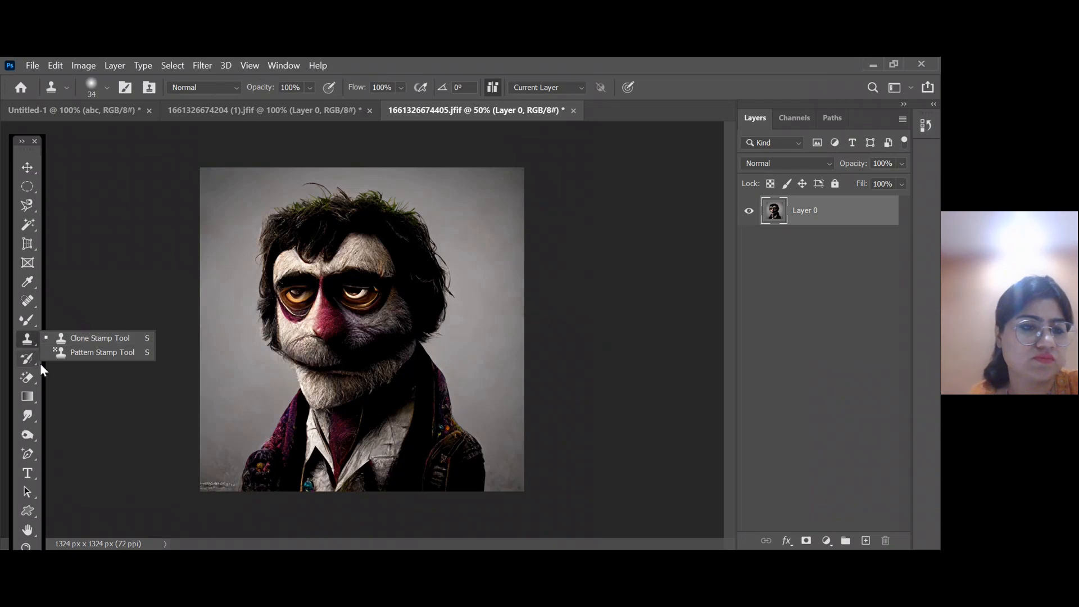
{"action": "left_click_drag", "start_coordinate": [25, 382], "coordinate": [78, 374]}
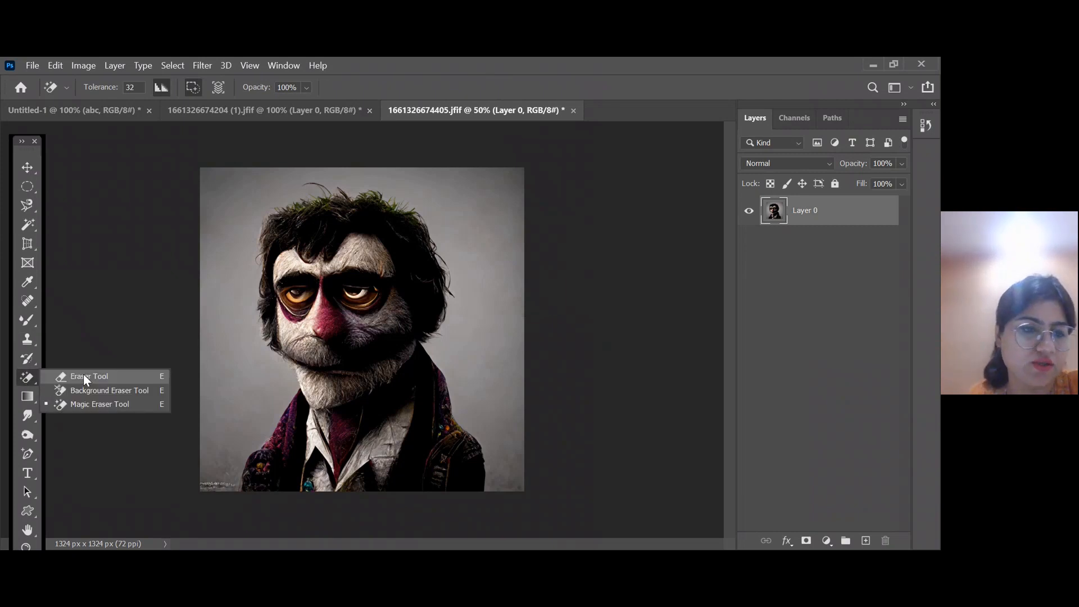
{"action": "left_click", "coordinate": [84, 374]}
{"action": "mouse_move", "coordinate": [258, 298]}
{"action": "left_mouse_down"}
{"action": "mouse_move", "coordinate": [241, 332]}
{"action": "mouse_move", "coordinate": [259, 303]}
{"action": "mouse_move", "coordinate": [248, 324]}
{"action": "mouse_move", "coordinate": [263, 313]}
{"action": "mouse_move", "coordinate": [253, 291]}
{"action": "left_mouse_up"}
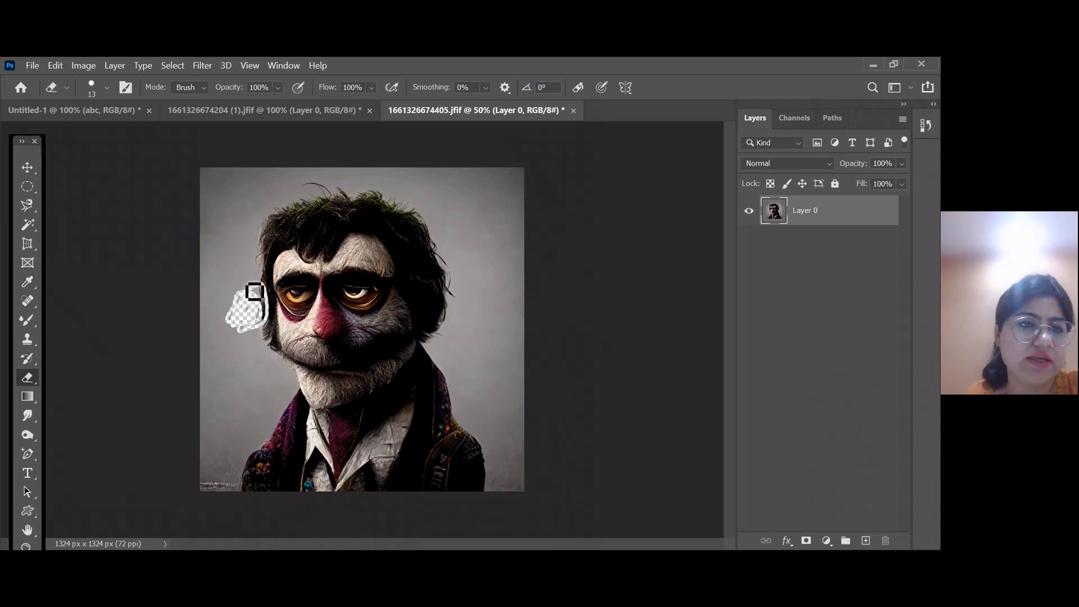
Set the eraser size to 97 px and erase a large backdrop area left of the face
{"action": "left_click", "coordinate": [106, 87]}
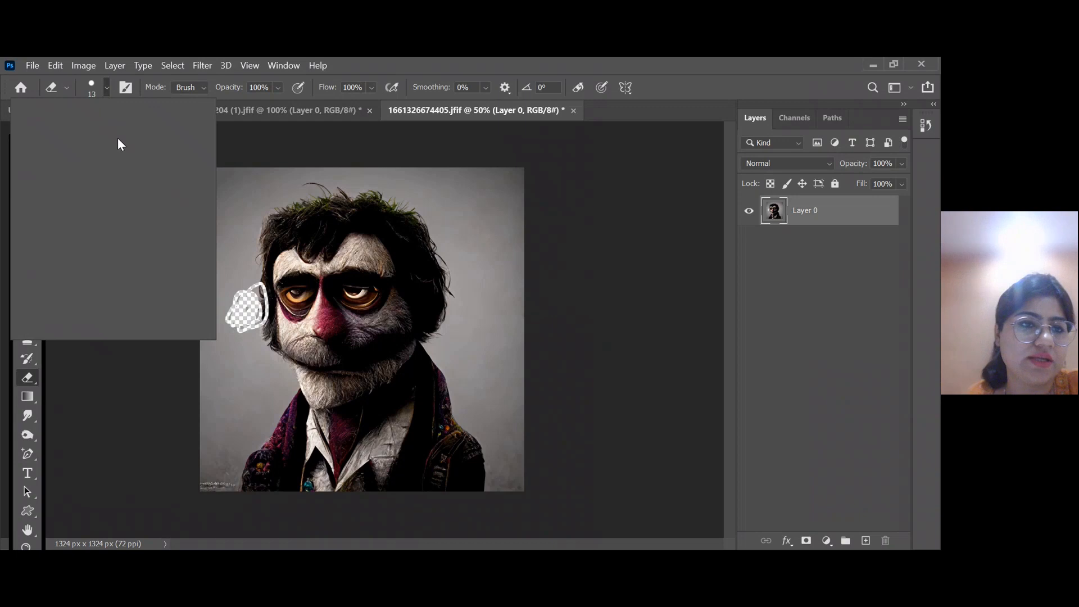
{"action": "left_click_drag", "start_coordinate": [87, 134], "coordinate": [128, 134]}
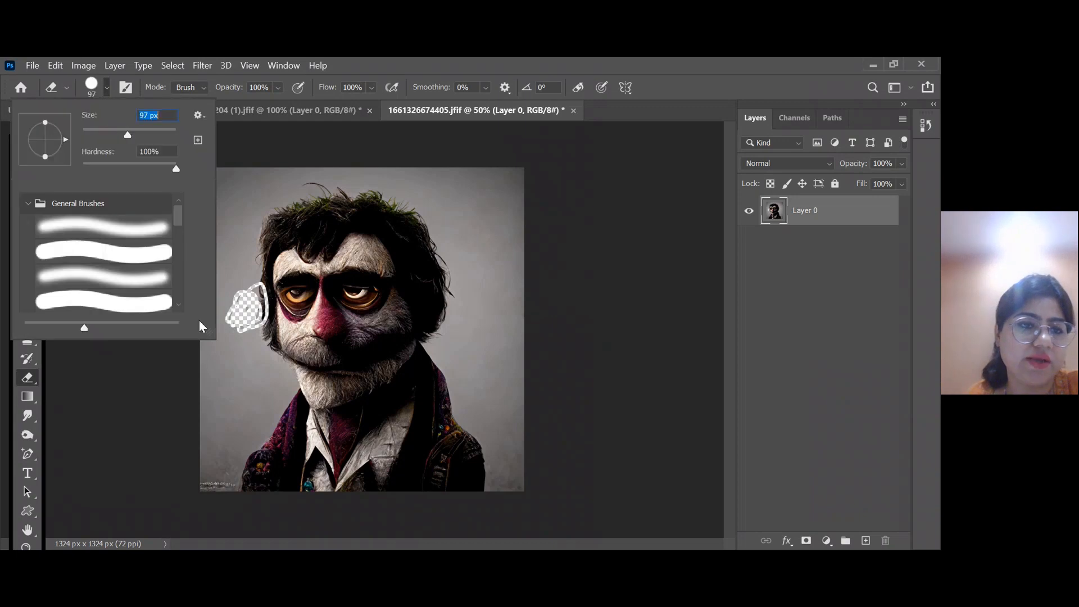
{"action": "mouse_move", "coordinate": [218, 301]}
{"action": "left_mouse_down"}
{"action": "mouse_move", "coordinate": [231, 284]}
{"action": "mouse_move", "coordinate": [256, 305]}
{"action": "mouse_move", "coordinate": [220, 292]}
{"action": "mouse_move", "coordinate": [213, 343]}
{"action": "mouse_move", "coordinate": [247, 360]}
{"action": "mouse_move", "coordinate": [214, 257]}
{"action": "left_mouse_up"}
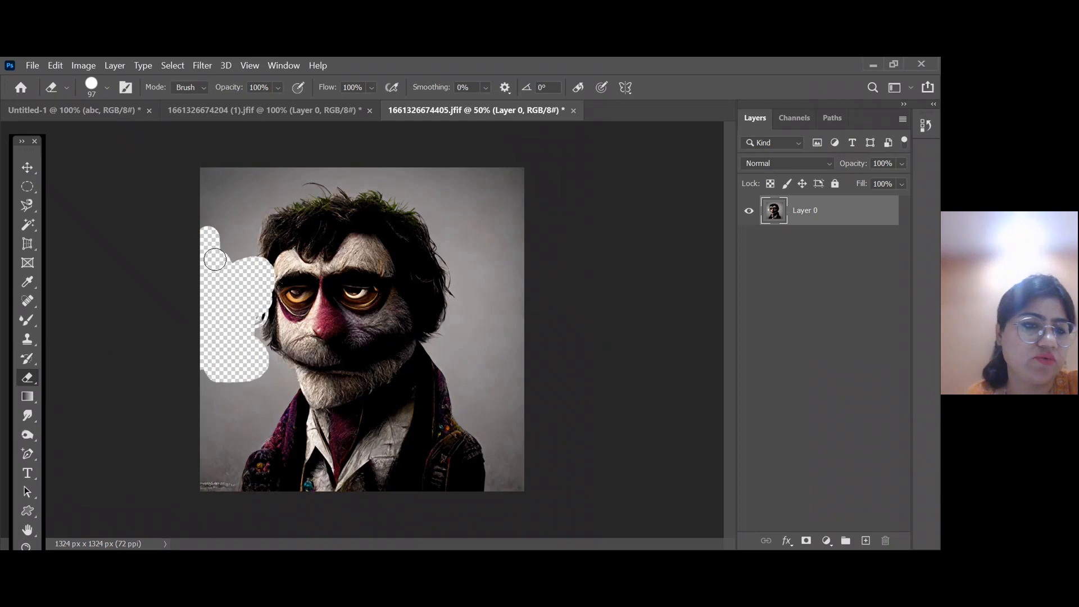
Erase the upper-left backdrop with the Background Eraser Tool, first at 13 px and again at 71 px
{"action": "right_click", "coordinate": [33, 384]}
{"action": "left_click", "coordinate": [70, 392]}
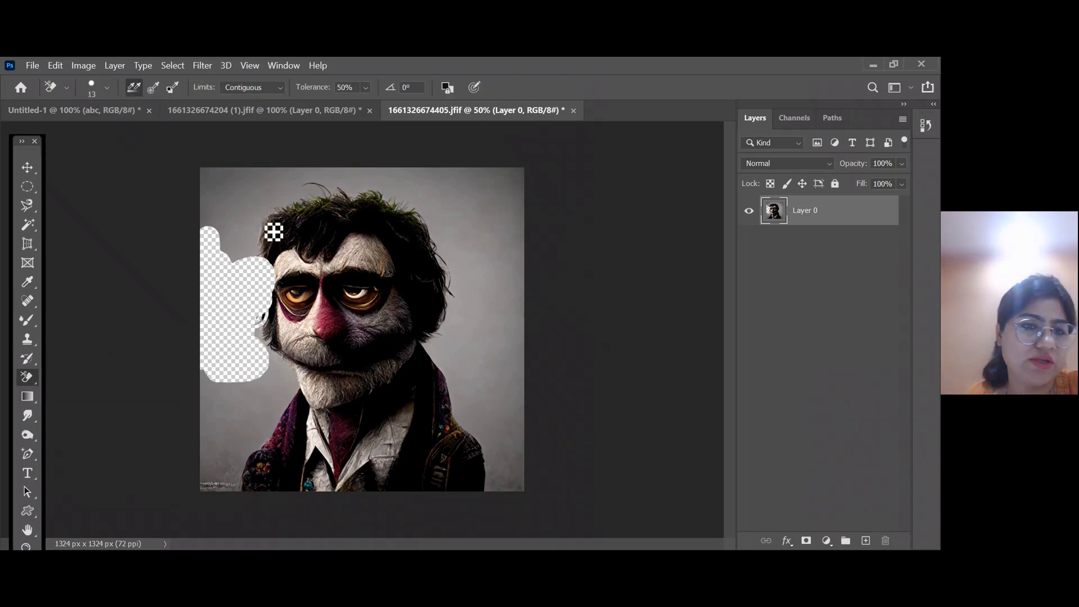
{"action": "mouse_move", "coordinate": [220, 225]}
{"action": "left_mouse_down"}
{"action": "mouse_move", "coordinate": [265, 216]}
{"action": "mouse_move", "coordinate": [241, 213]}
{"action": "left_mouse_up"}
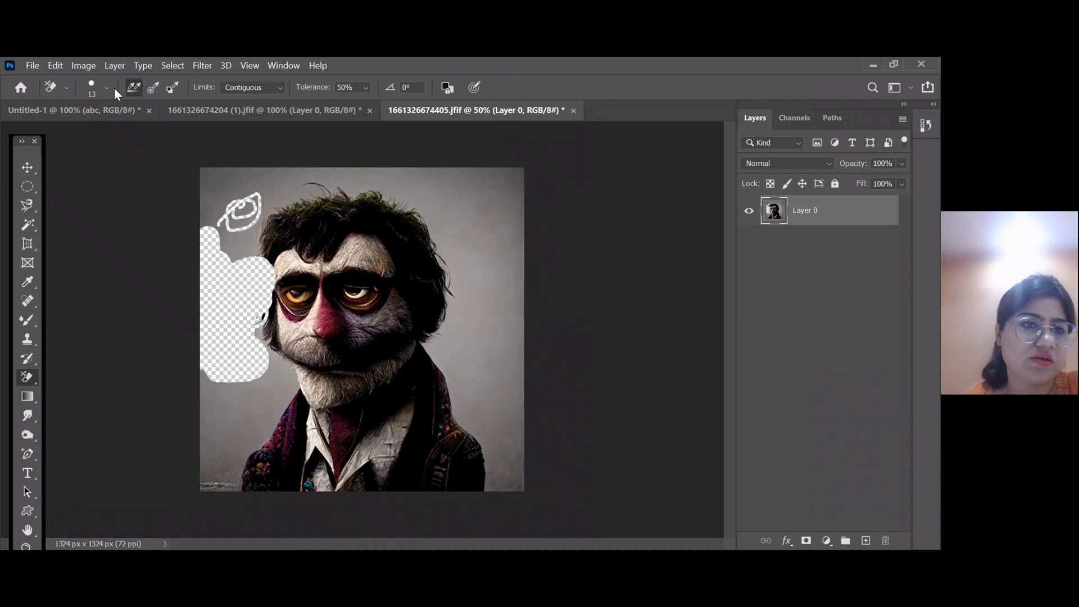
{"action": "left_click", "coordinate": [106, 87]}
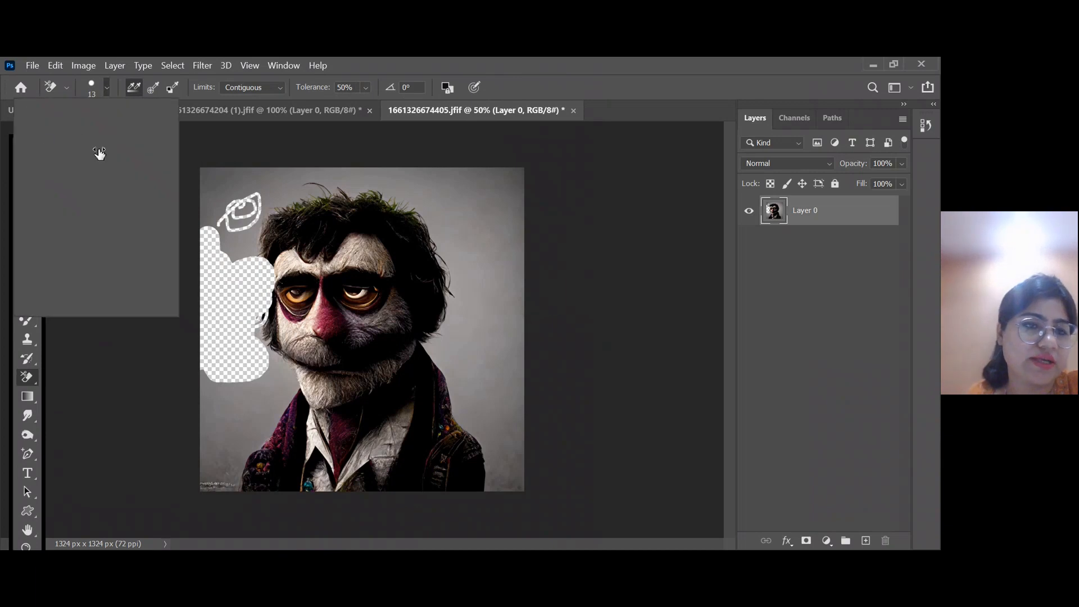
{"action": "left_click", "coordinate": [74, 129]}
{"action": "mouse_move", "coordinate": [216, 197]}
{"action": "left_mouse_down"}
{"action": "mouse_move", "coordinate": [249, 179]}
{"action": "mouse_move", "coordinate": [267, 190]}
{"action": "mouse_move", "coordinate": [200, 167]}
{"action": "mouse_move", "coordinate": [262, 174]}
{"action": "mouse_move", "coordinate": [227, 221]}
{"action": "mouse_move", "coordinate": [248, 257]}
{"action": "mouse_move", "coordinate": [225, 236]}
{"action": "left_mouse_up"}
Clear the remaining grey backdrop areas around the character with the Magic Eraser Tool at tolerance 32
{"action": "left_click", "coordinate": [28, 376]}
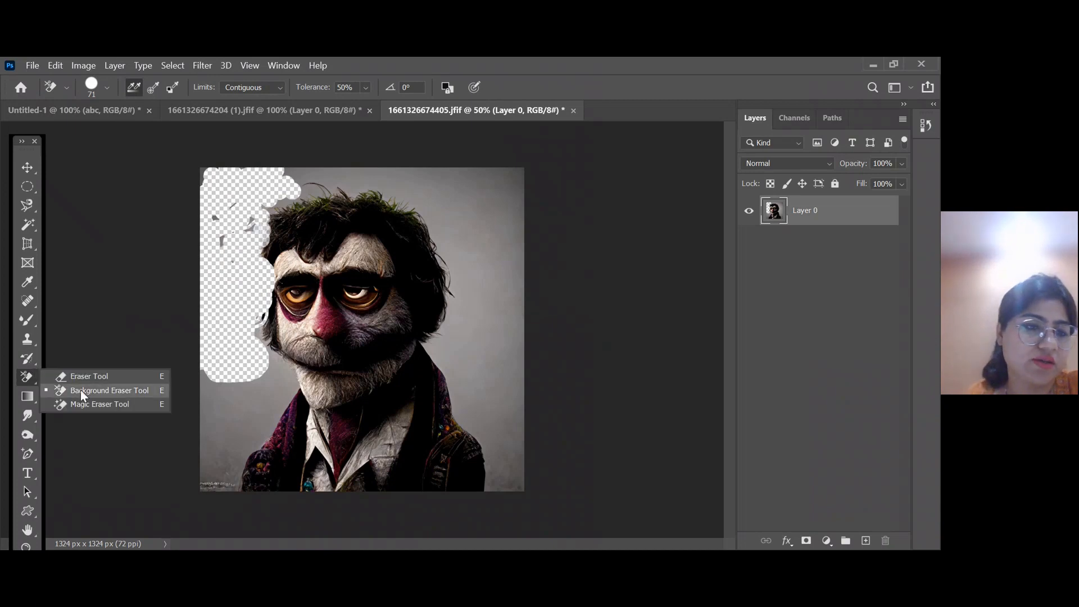
{"action": "left_click", "coordinate": [95, 405]}
{"action": "left_click", "coordinate": [233, 416]}
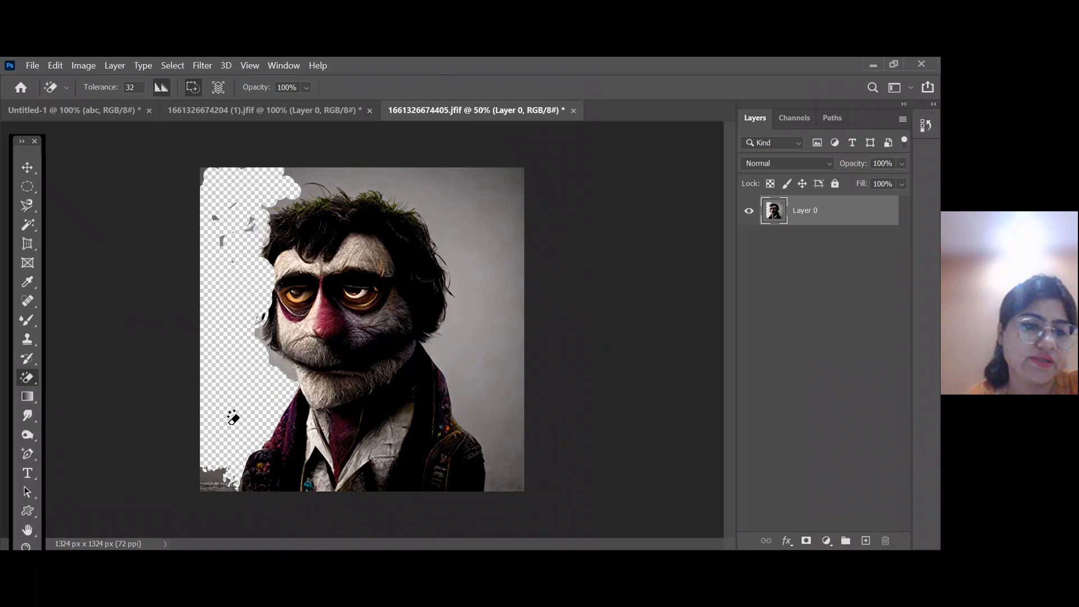
{"action": "left_click", "coordinate": [216, 460]}
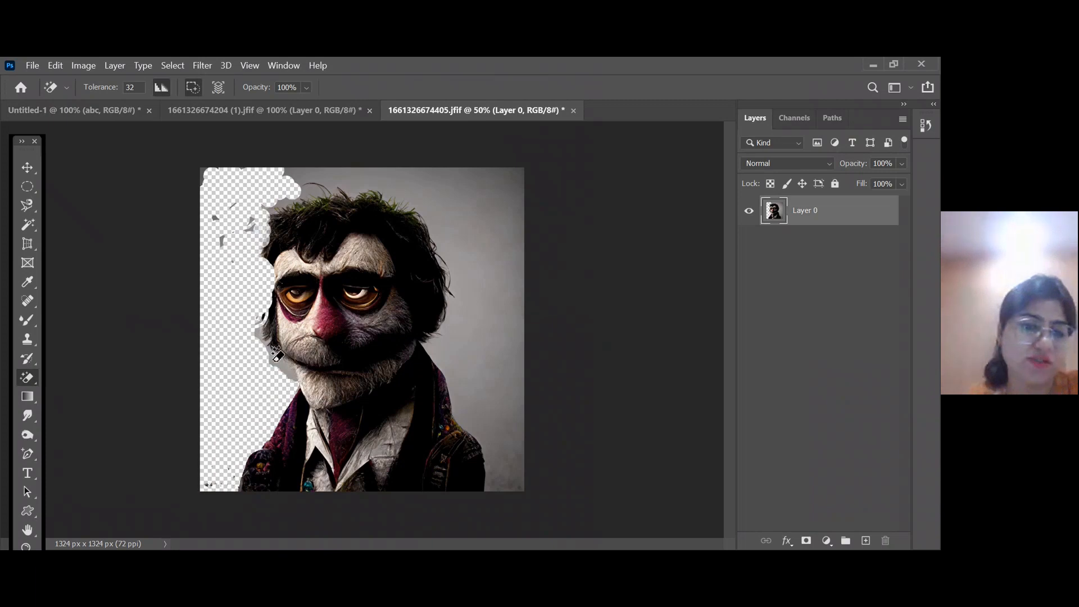
{"action": "left_click", "coordinate": [291, 169]}
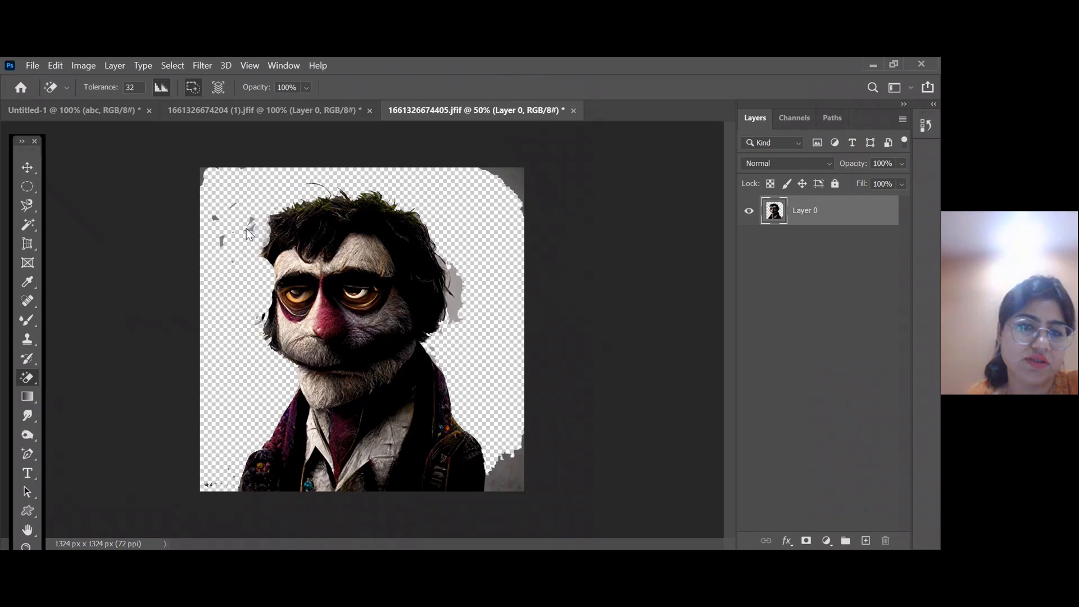
{"action": "left_click", "coordinate": [464, 276]}
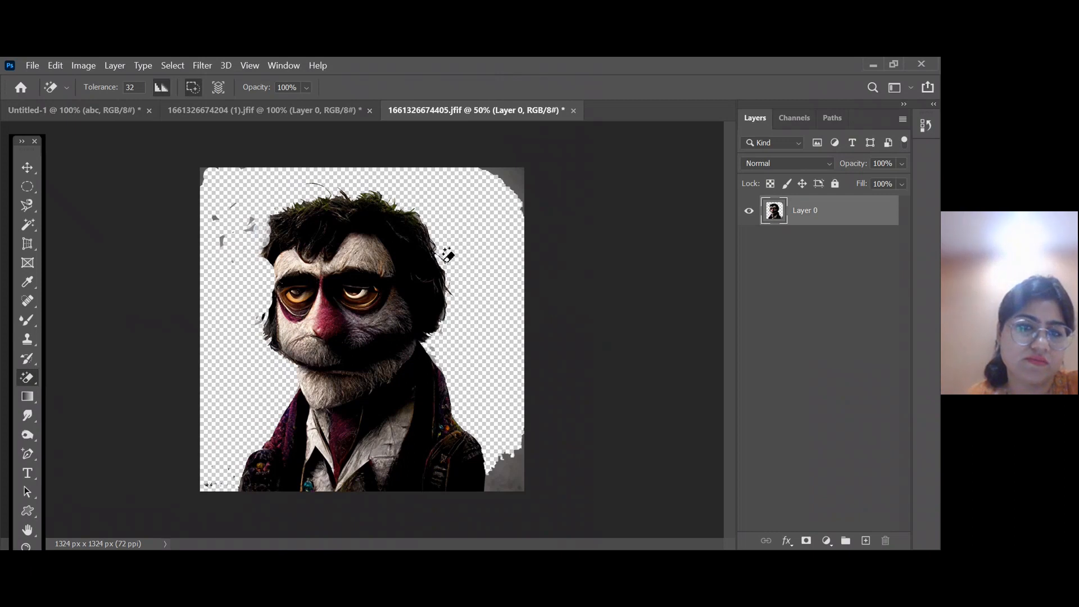
{"action": "left_click", "coordinate": [516, 174]}
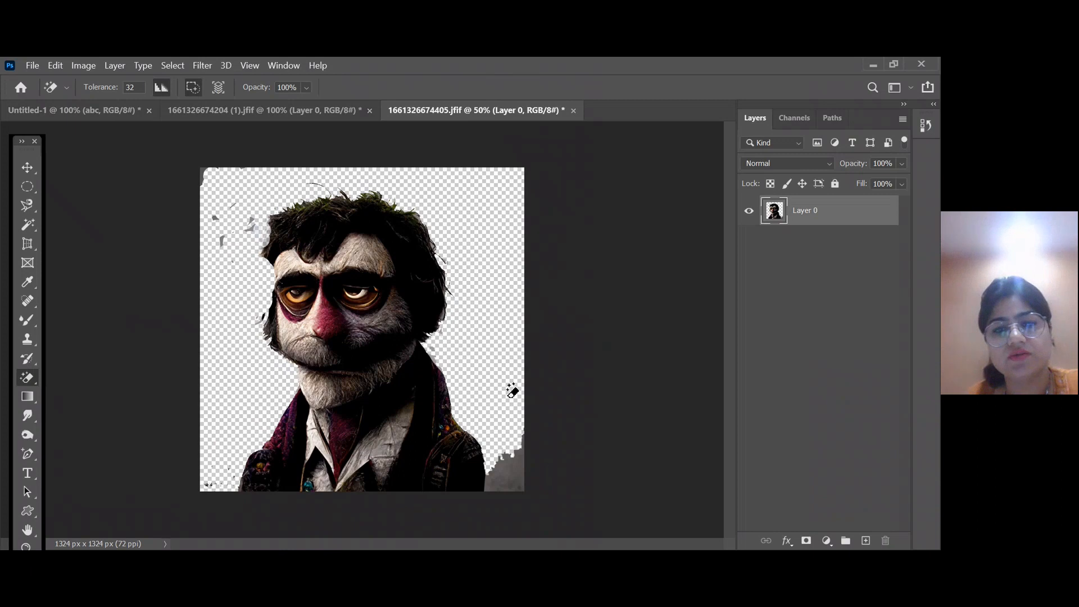
{"action": "left_click", "coordinate": [506, 454]}
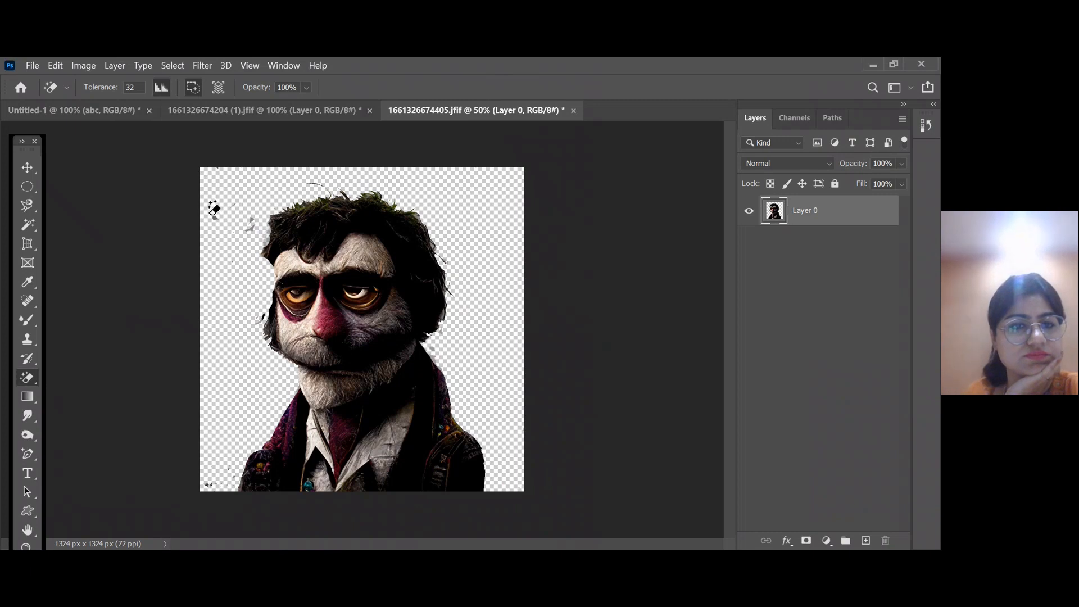
Shift the cut-out character slightly up and to the right on the canvas with the Move Tool
{"action": "left_click", "coordinate": [27, 168]}
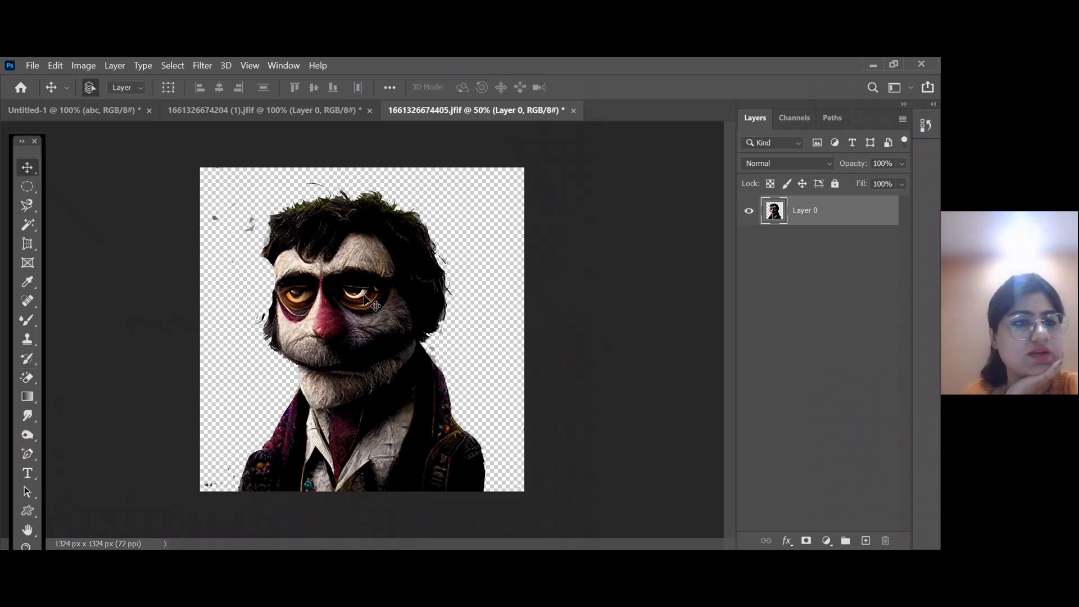
{"action": "mouse_move", "coordinate": [364, 296]}
{"action": "left_mouse_down"}
{"action": "mouse_move", "coordinate": [394, 301]}
{"action": "mouse_move", "coordinate": [405, 290]}
{"action": "mouse_move", "coordinate": [351, 303]}
{"action": "left_mouse_up"}
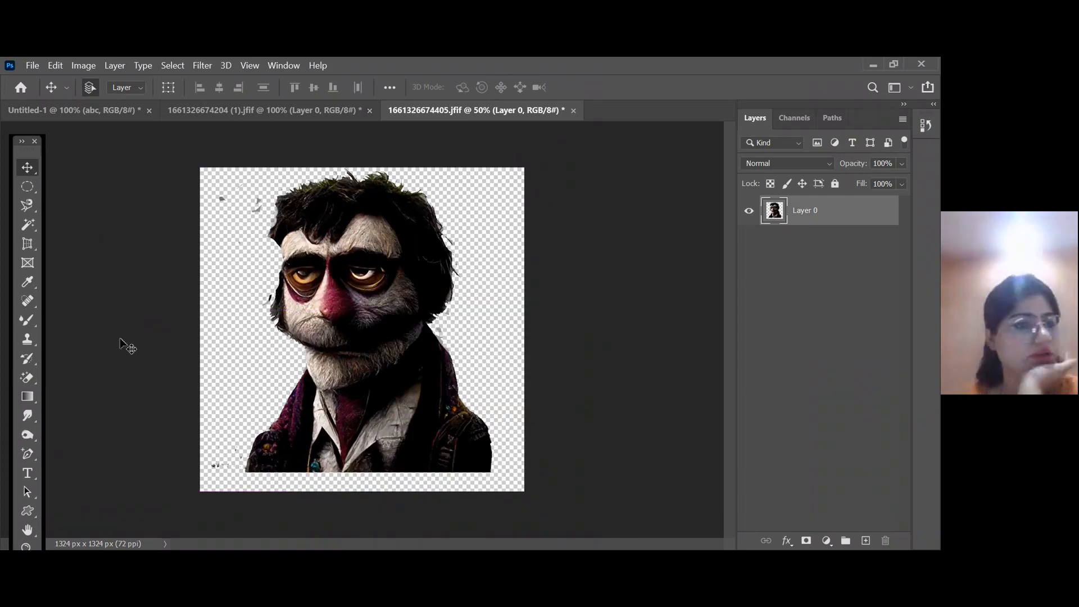
Try the Clone Stamp Tool without a source point, and undo the last move of the character
{"action": "left_click", "coordinate": [34, 343]}
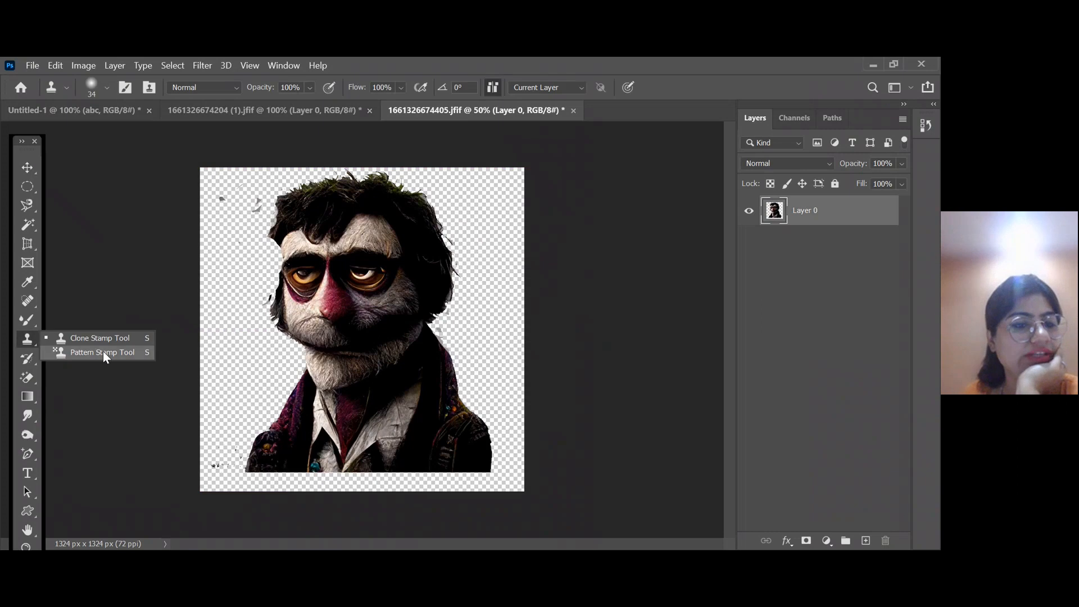
{"action": "left_click", "coordinate": [110, 332]}
{"action": "left_click", "coordinate": [127, 275]}
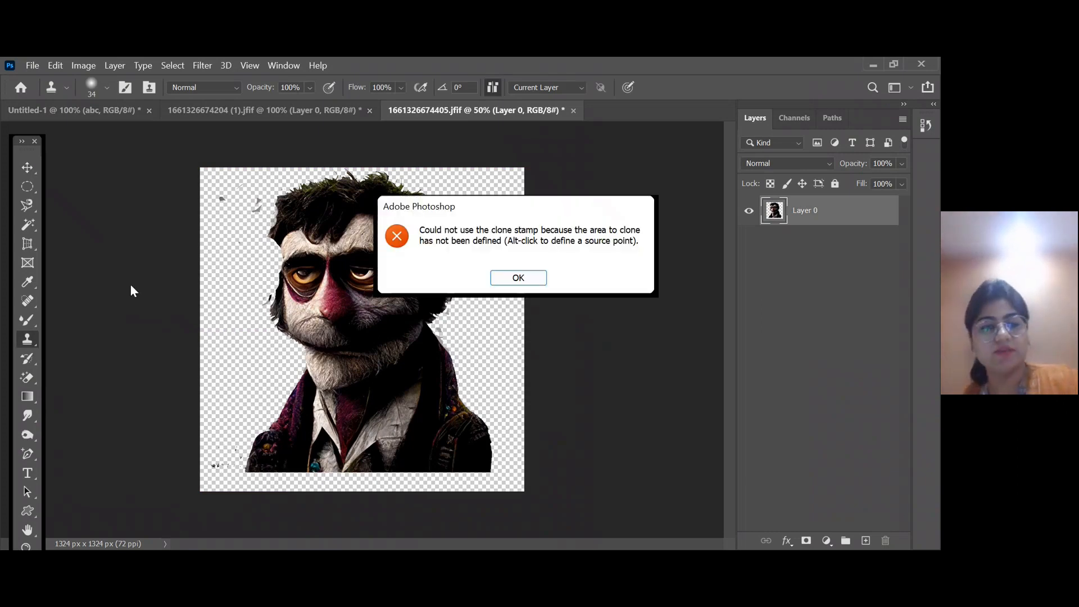
{"action": "key", "text": "Return"}
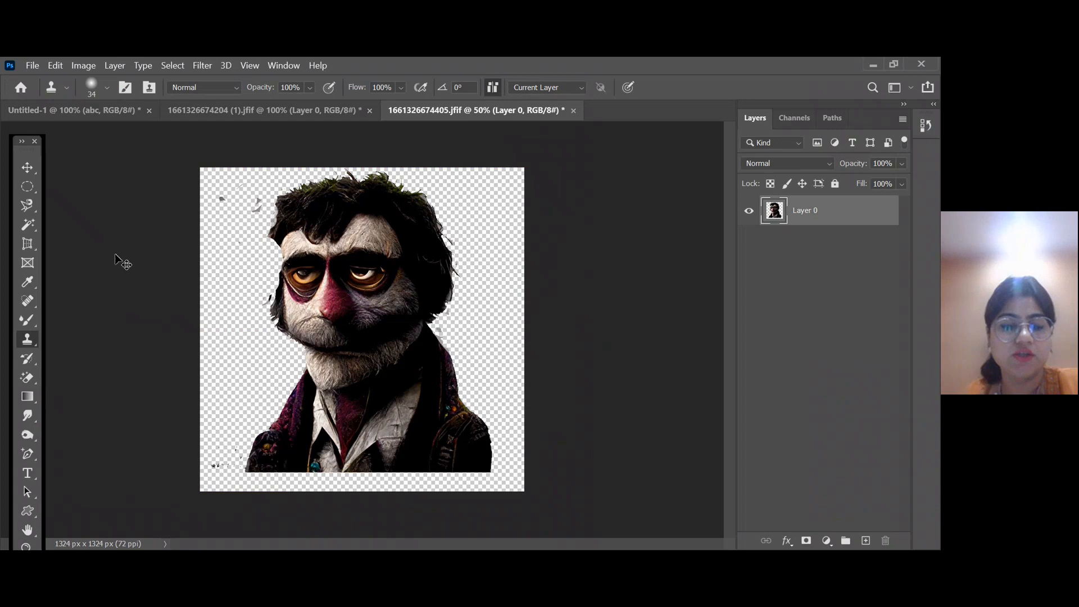
{"action": "key", "text": "ctrl+z"}
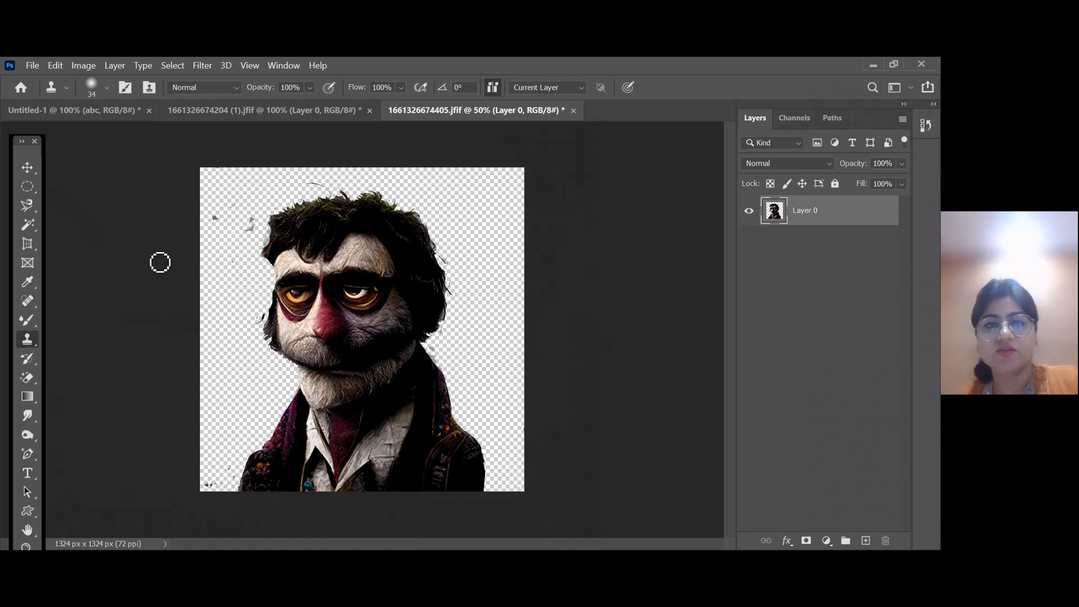
{"action": "left_click", "coordinate": [574, 110]}
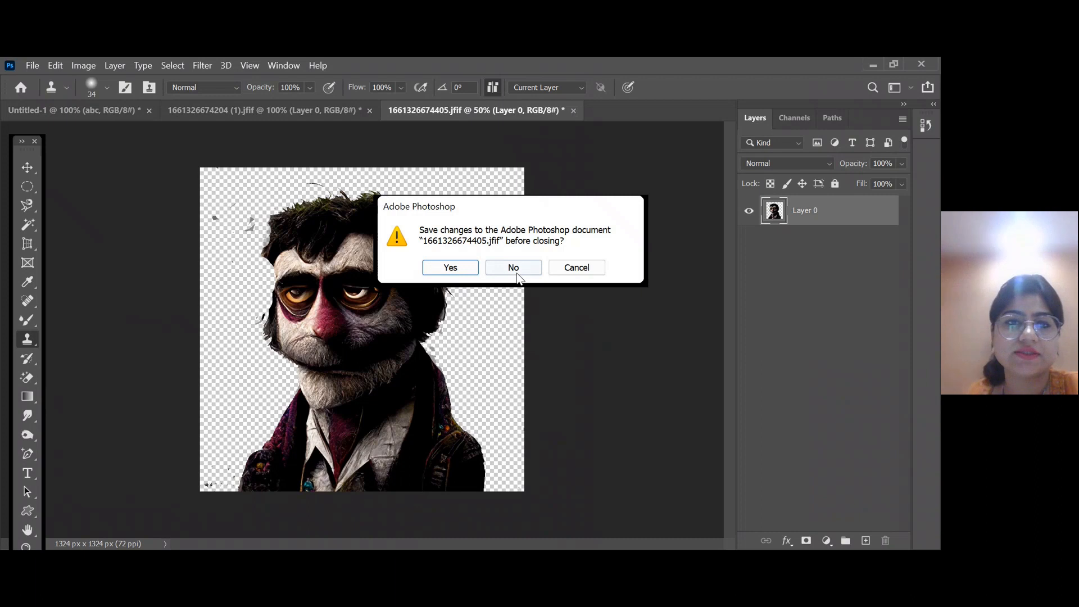
{"action": "left_click", "coordinate": [515, 269]}
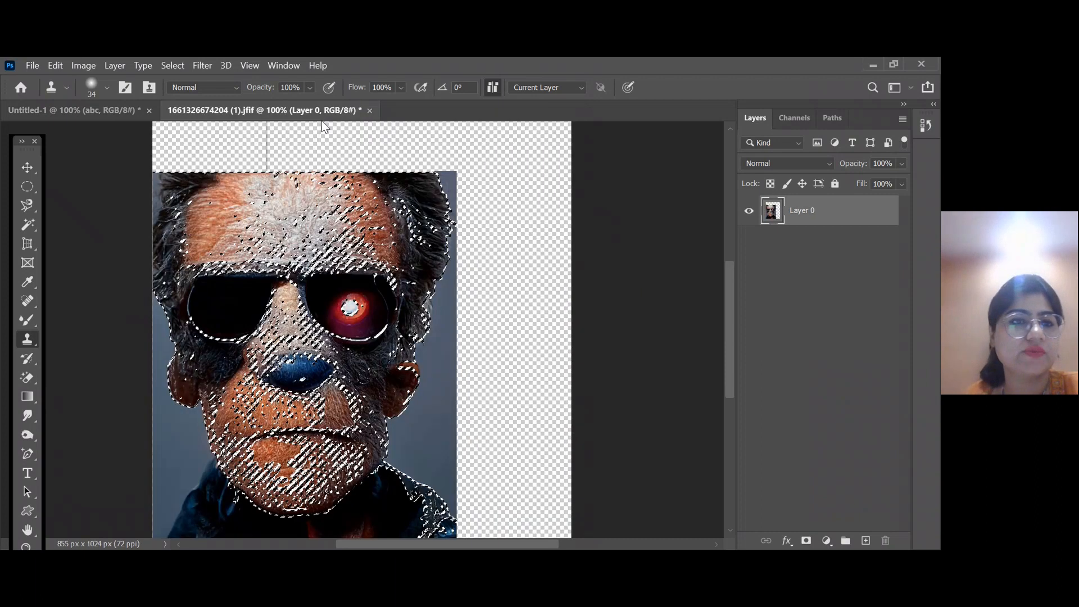
{"action": "left_click", "coordinate": [369, 111]}
{"action": "left_click", "coordinate": [516, 269]}
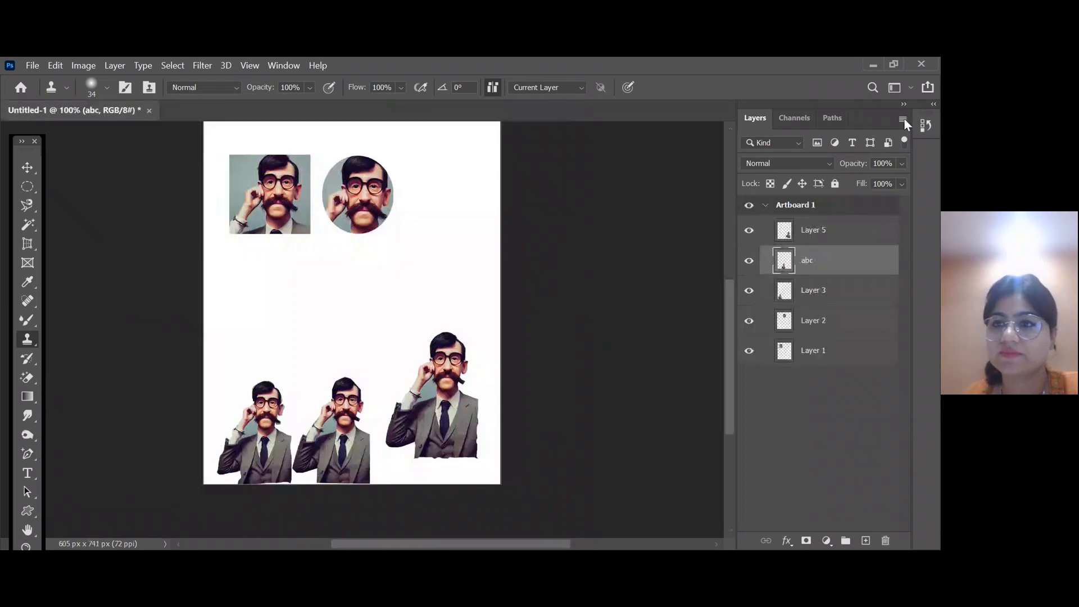